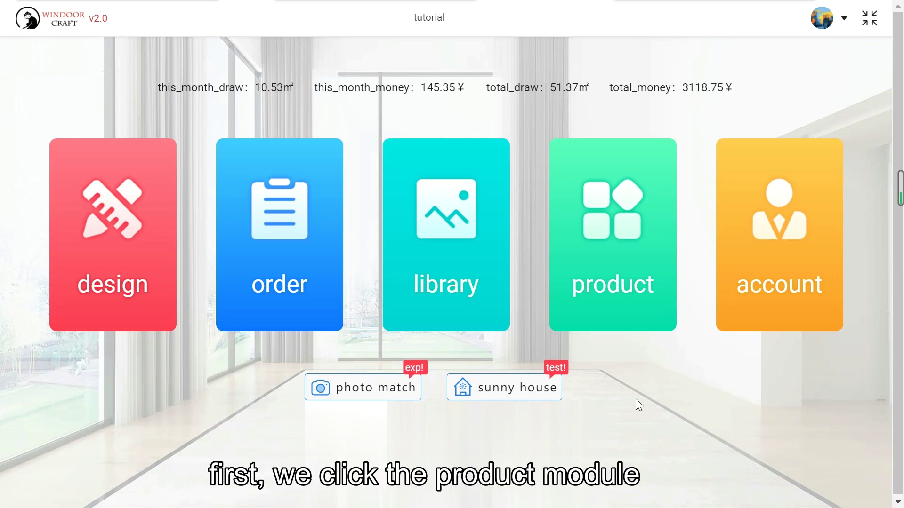
# - Open the product module's management list of material codes, costs and quotes
pyautogui.click(629, 246)
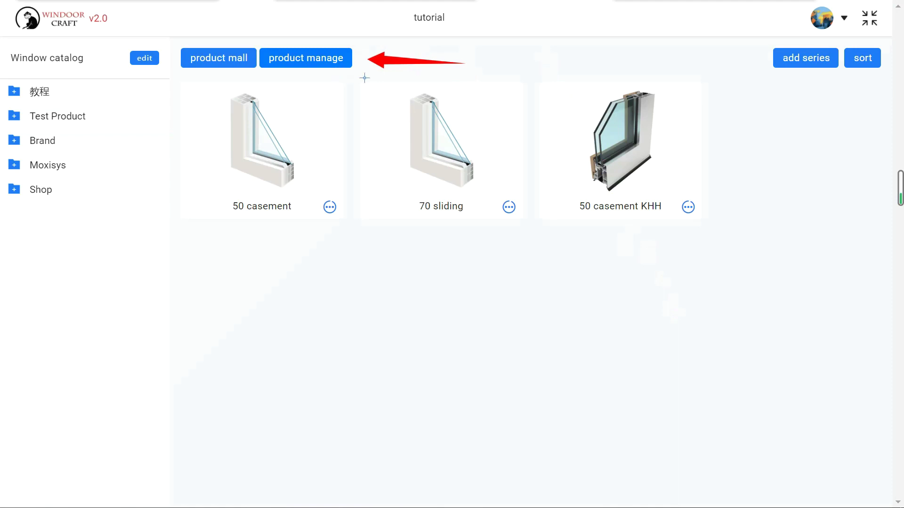
pyautogui.click(310, 67)
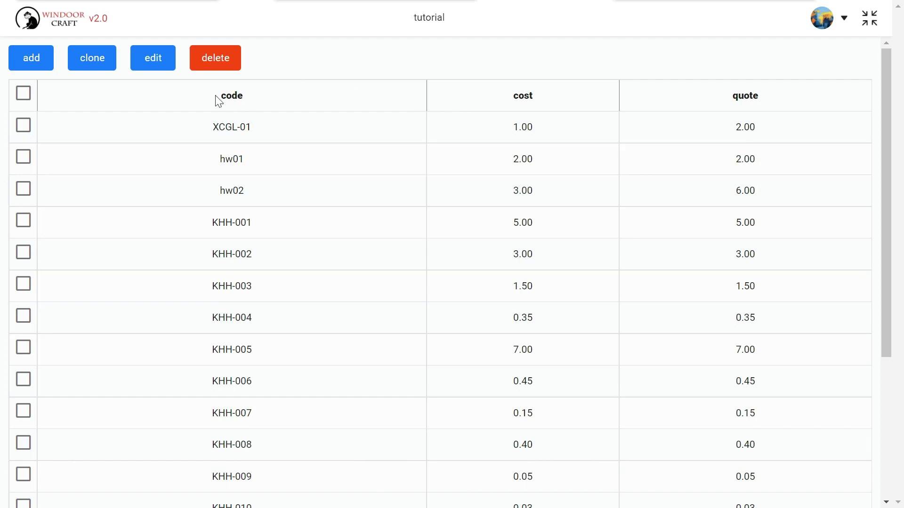
pyautogui.click(33, 58)
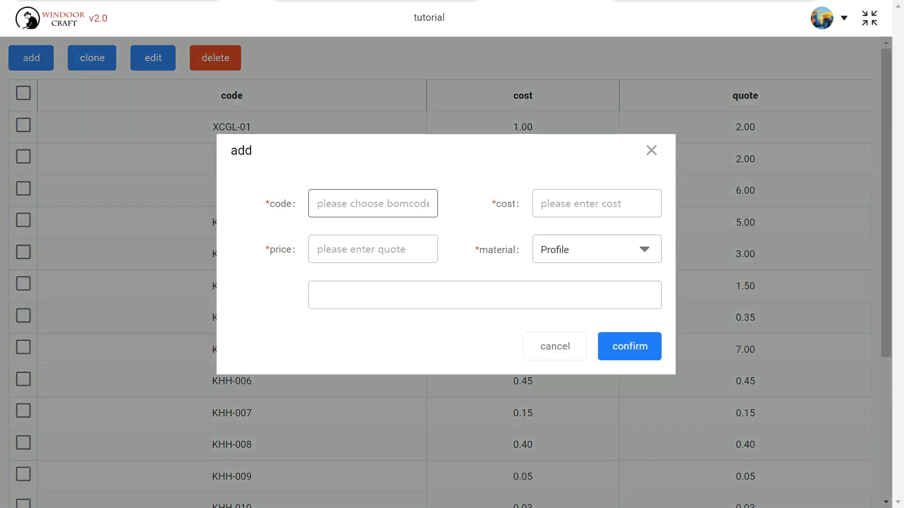
pyautogui.click(355, 207)
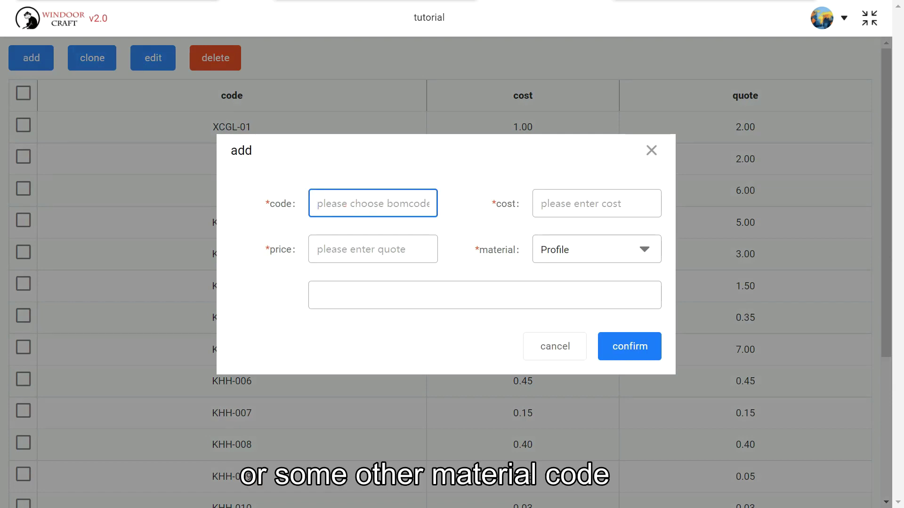
pyautogui.click(581, 204)
pyautogui.click(359, 251)
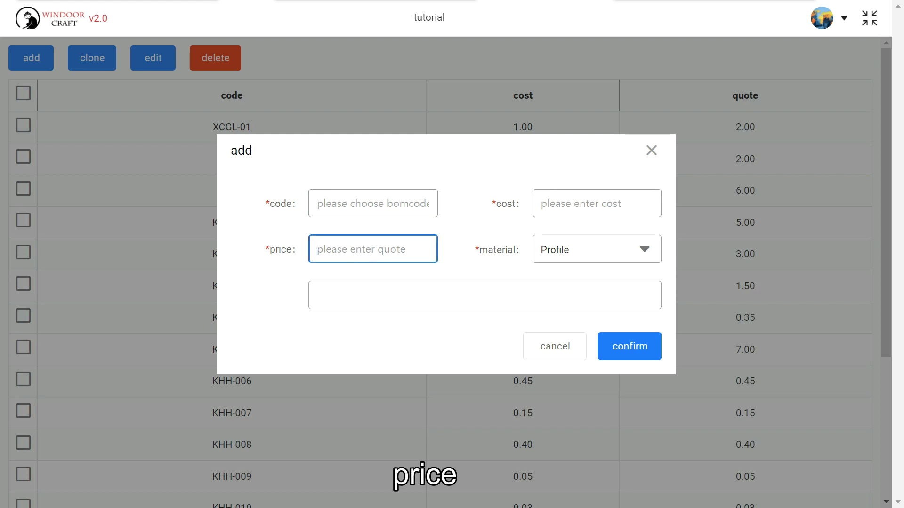
pyautogui.click(562, 255)
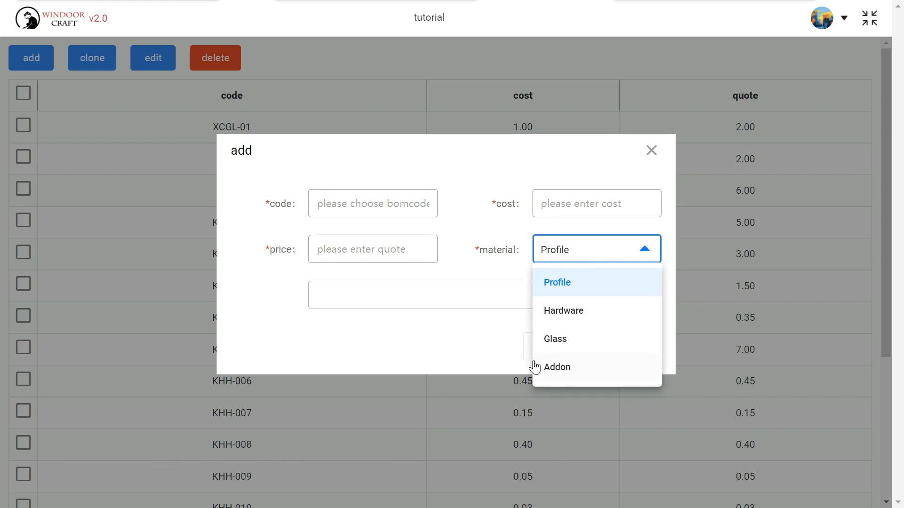
pyautogui.click(467, 232)
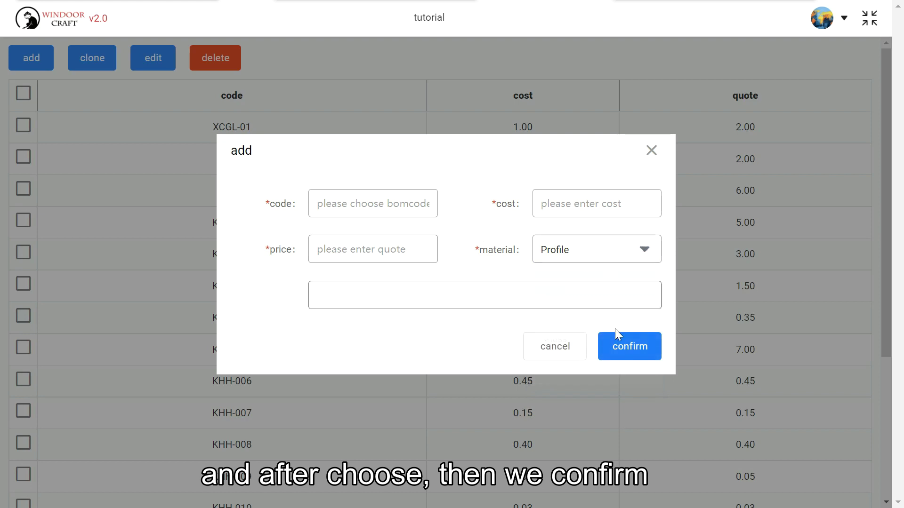
pyautogui.click(556, 347)
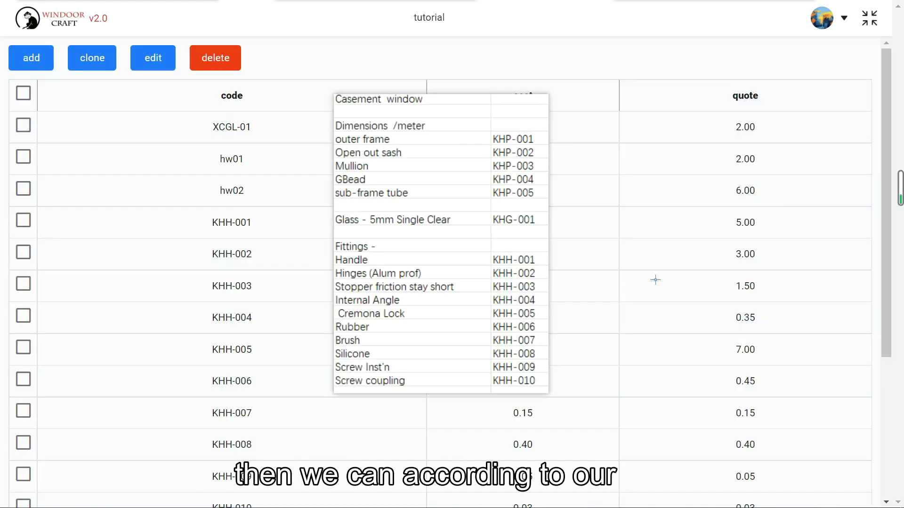
# - Examine the material list's codes, costs and quotes for the casement window's profiles, glass and fittings
pyautogui.moveTo(665, 251); pyautogui.dragTo(530, 236)
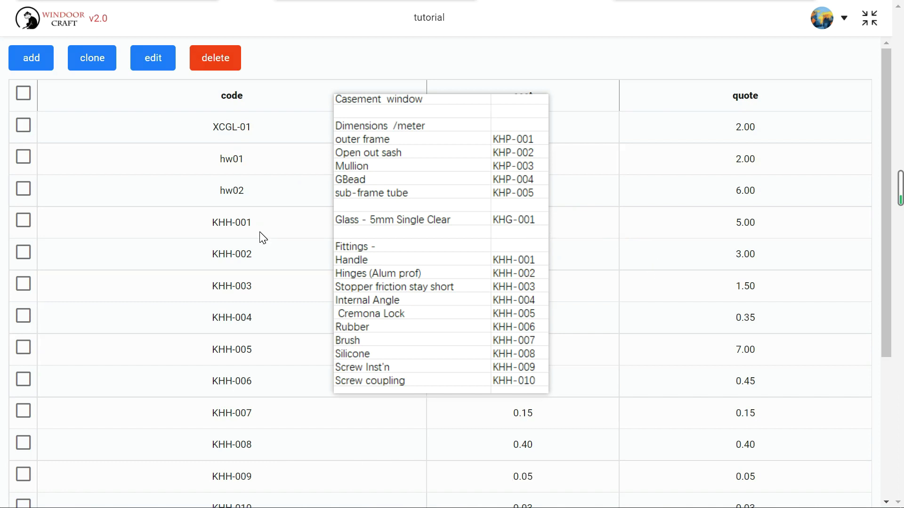
pyautogui.scroll(-3, 254, 242)
pyautogui.scroll(-2, 251, 245)
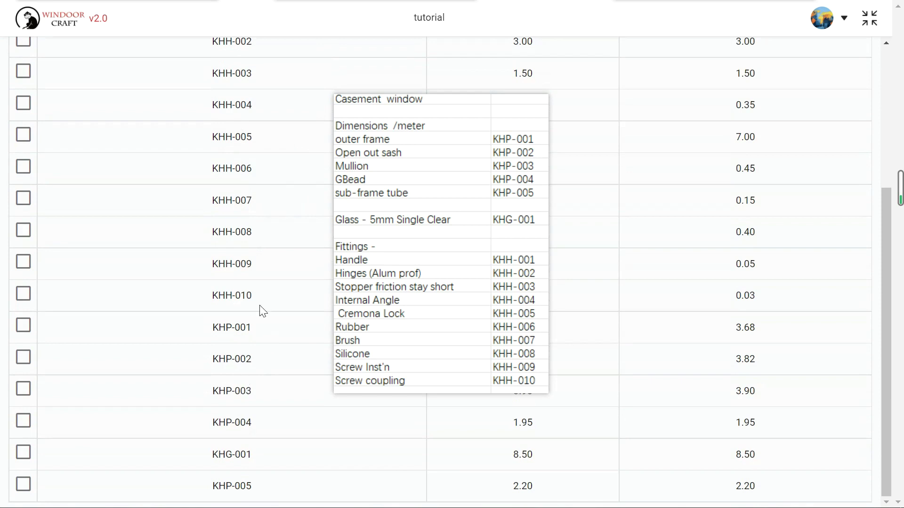
pyautogui.scroll(5, 472, 208)
pyautogui.scroll(-1, 563, 229)
pyautogui.scroll(-5, 563, 229)
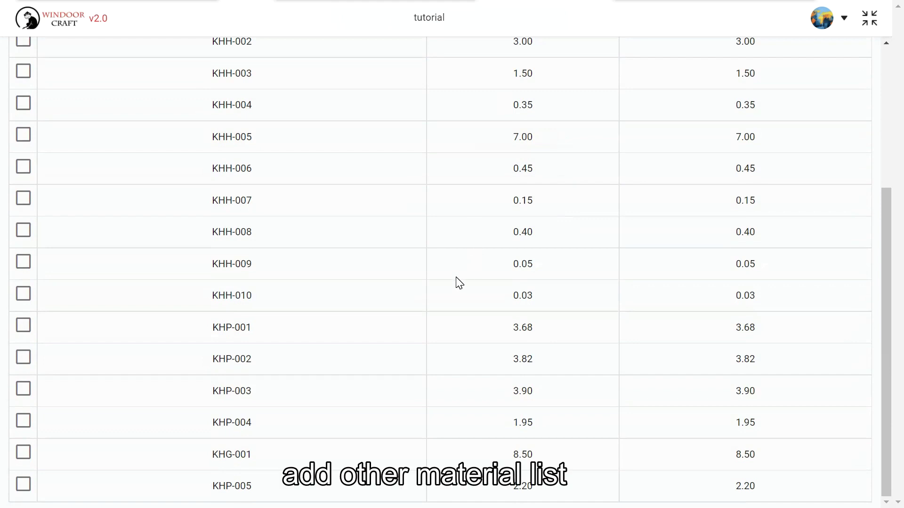
pyautogui.scroll(7, 458, 282)
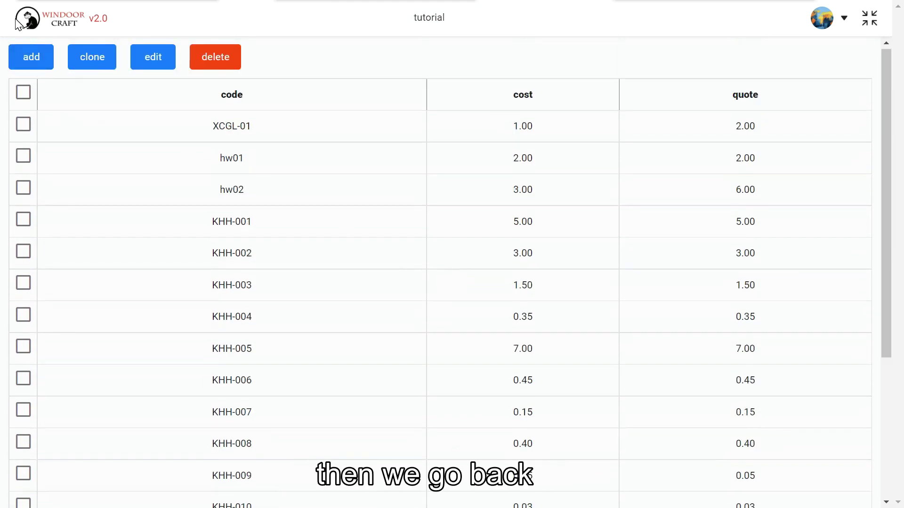
# - Add a series named "50 KHA Casement" to the Alu folder under Moxisys in the window catalog
pyautogui.click(76, 29)
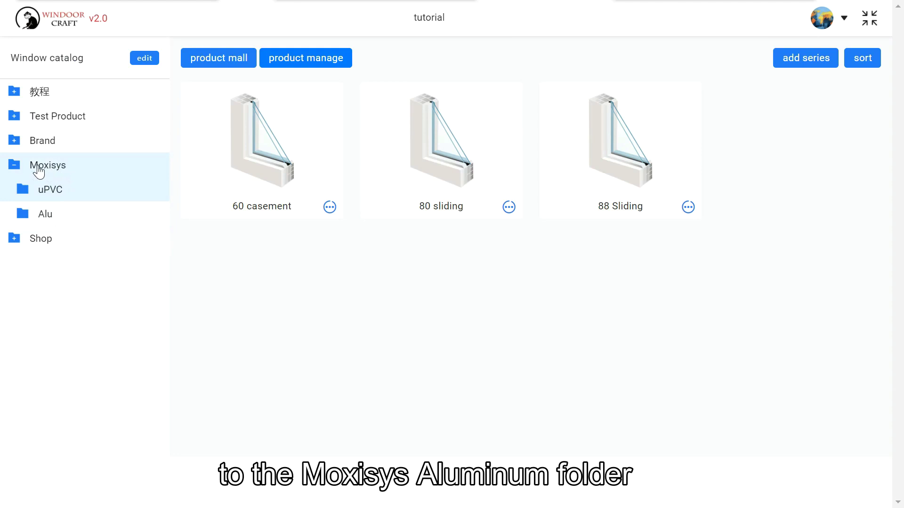
pyautogui.click(66, 220)
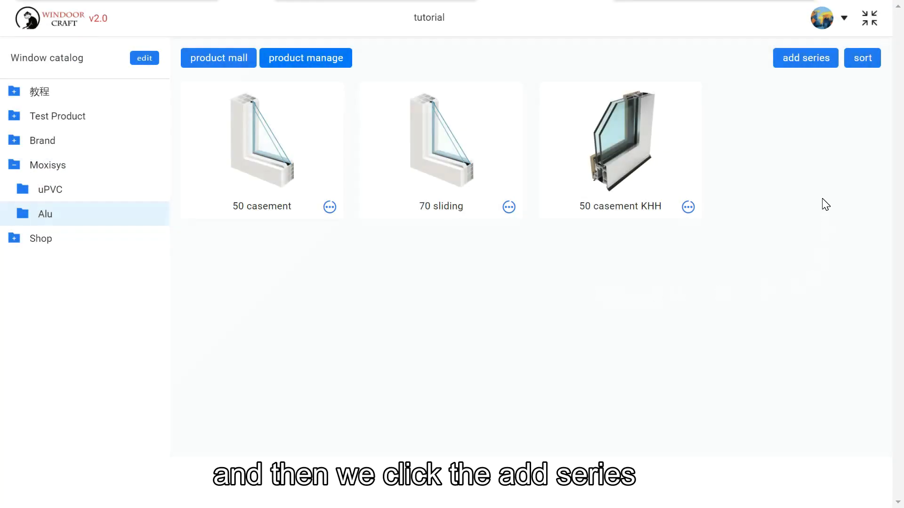
pyautogui.click(807, 64)
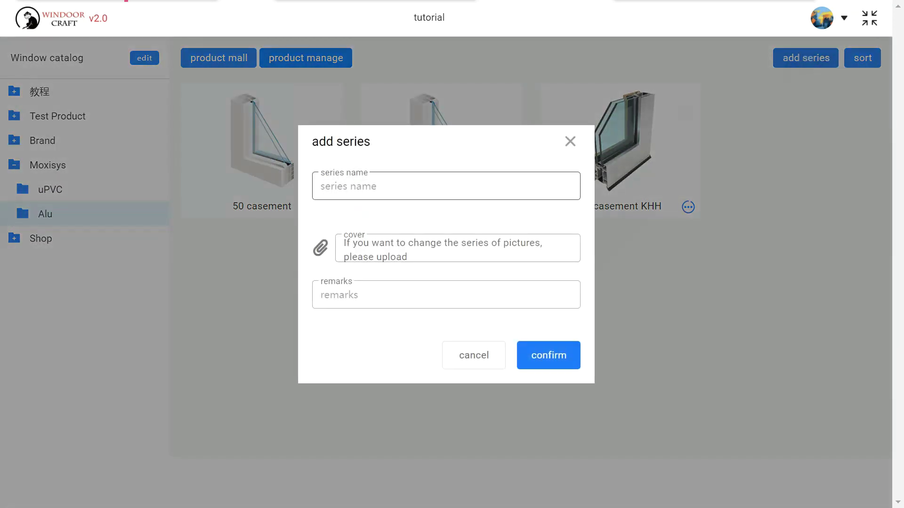
pyautogui.click(375, 185)
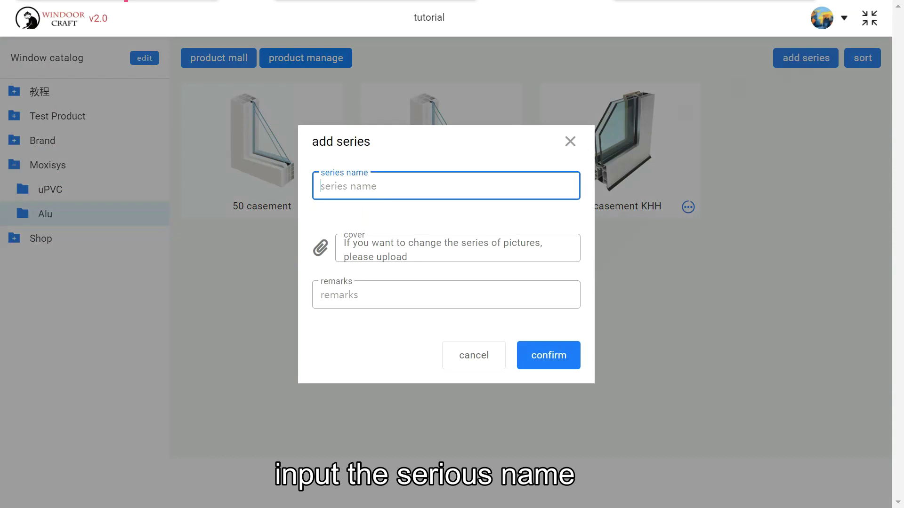
pyautogui.write('50')
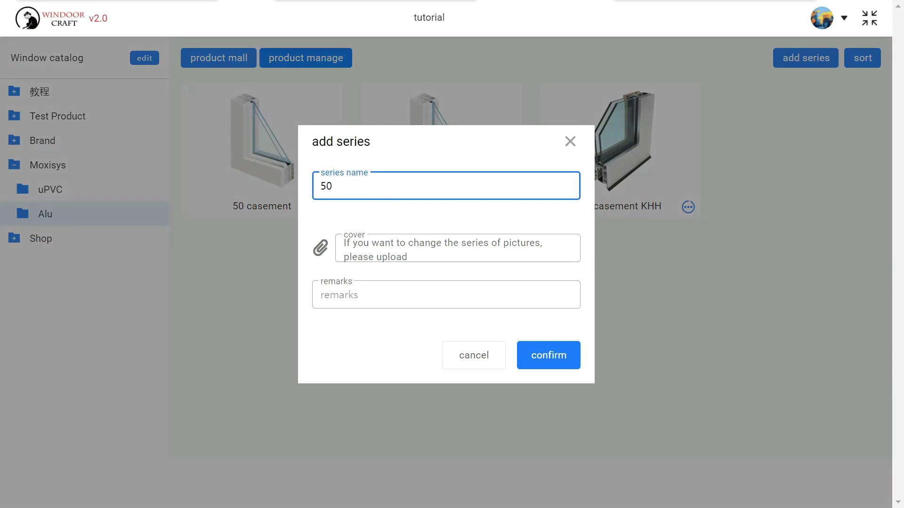
pyautogui.write(' KHA Casmement')
pyautogui.click(544, 358)
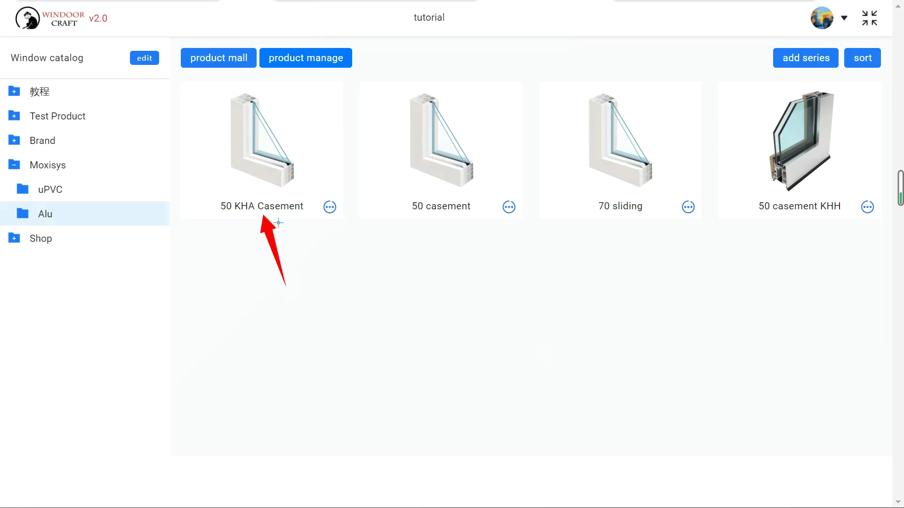
# - Open the 50 KHA Casement series and import window CM 9 from the Brand casement folder as its test window
pyautogui.click(275, 186)
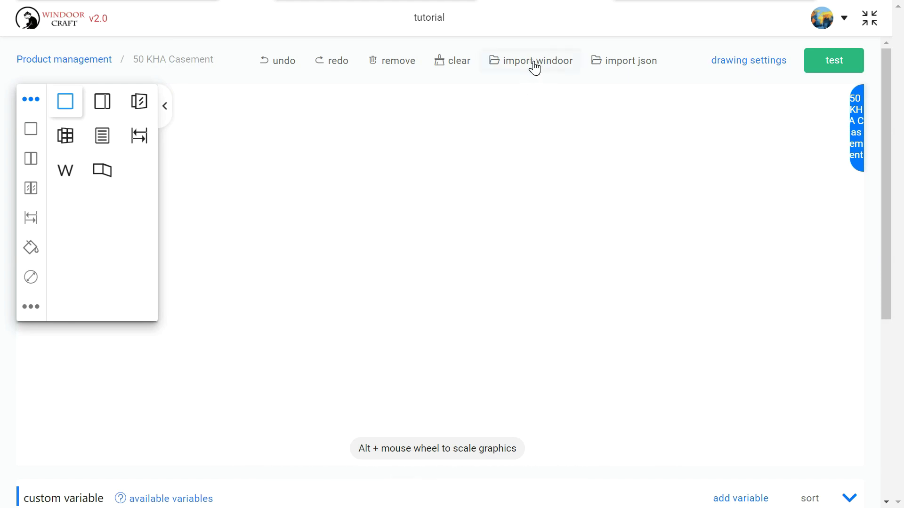
pyautogui.moveTo(533, 137)
pyautogui.mouseDown()
pyautogui.moveTo(542, 96)
pyautogui.moveTo(535, 77)
pyautogui.mouseUp()
pyautogui.click(541, 61)
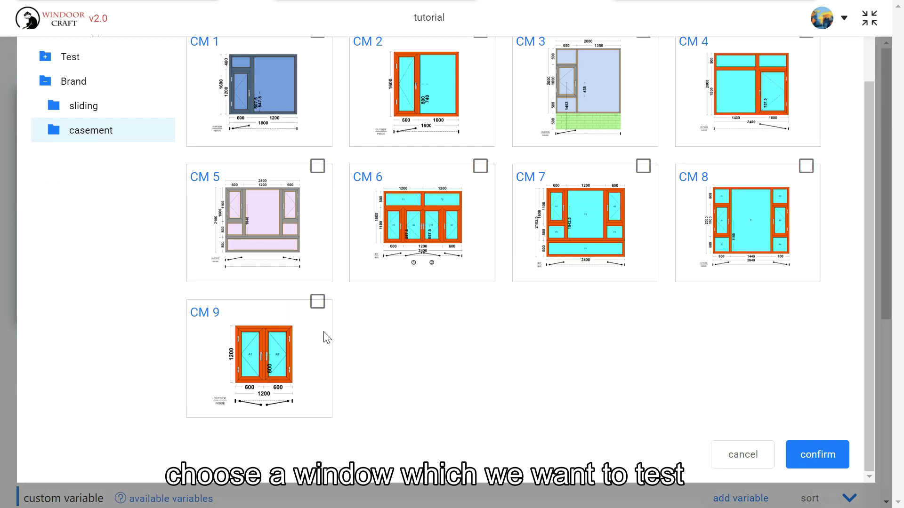
pyautogui.click(319, 303)
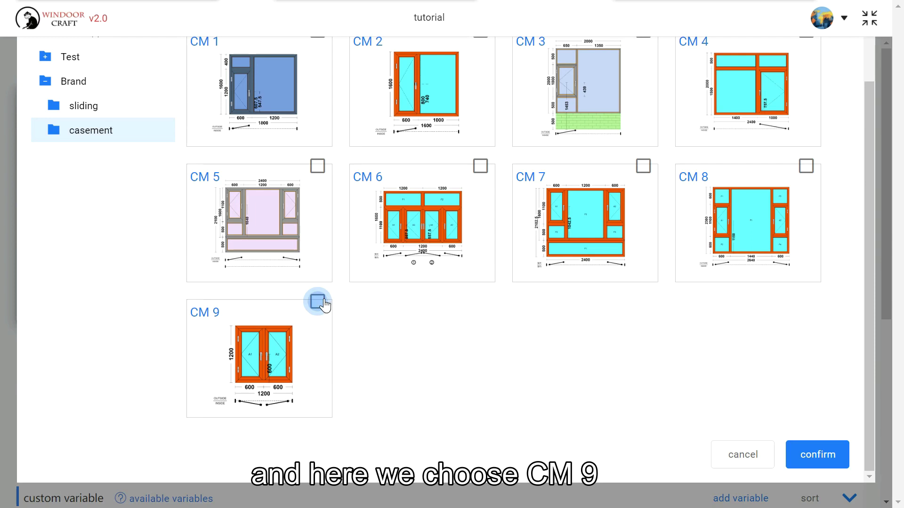
pyautogui.click(815, 454)
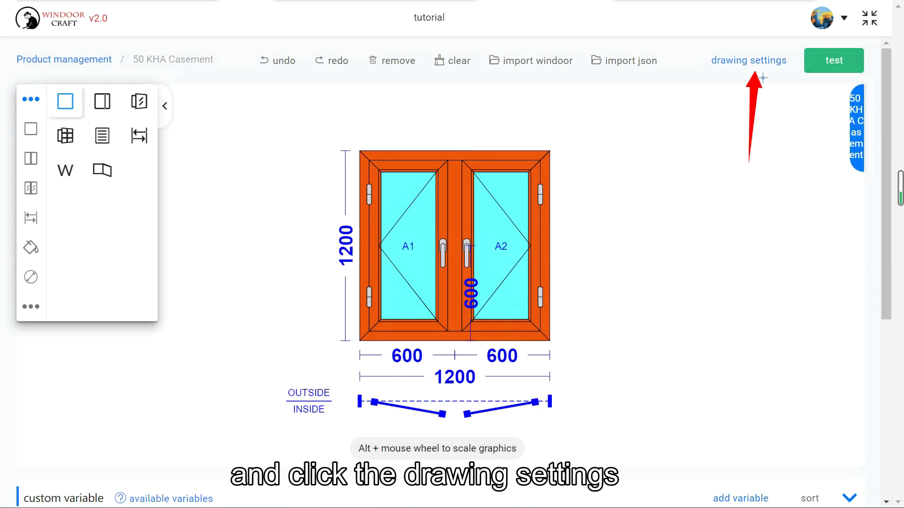
# - Review the profile sizes, frame edge joint options and poly types in the drawing settings and save them
pyautogui.click(748, 61)
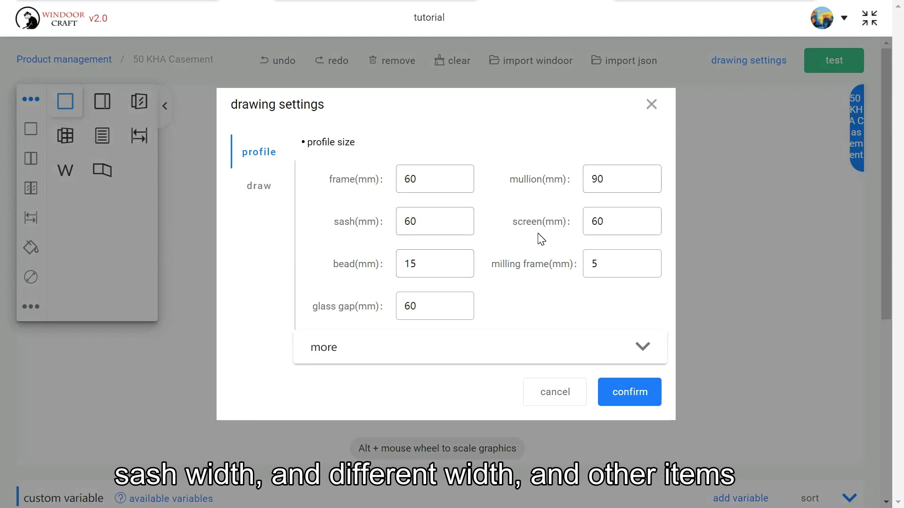
pyautogui.click(379, 347)
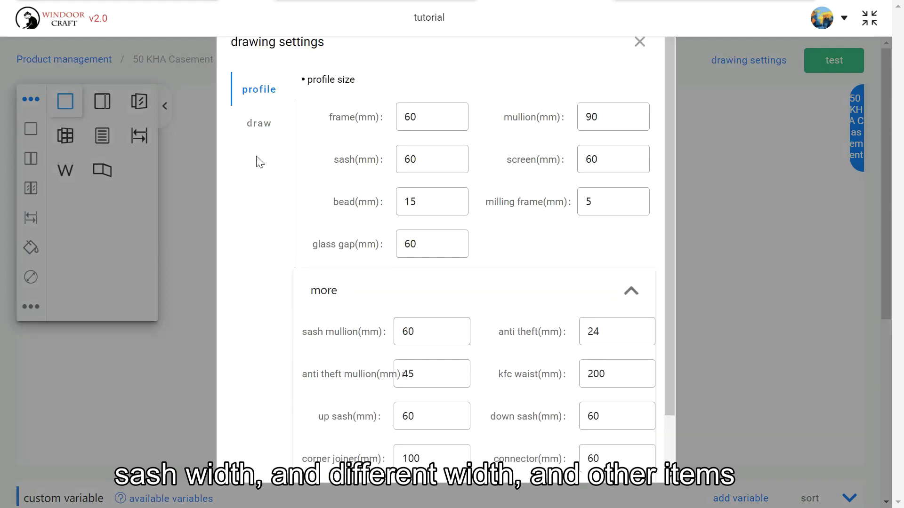
pyautogui.click(271, 137)
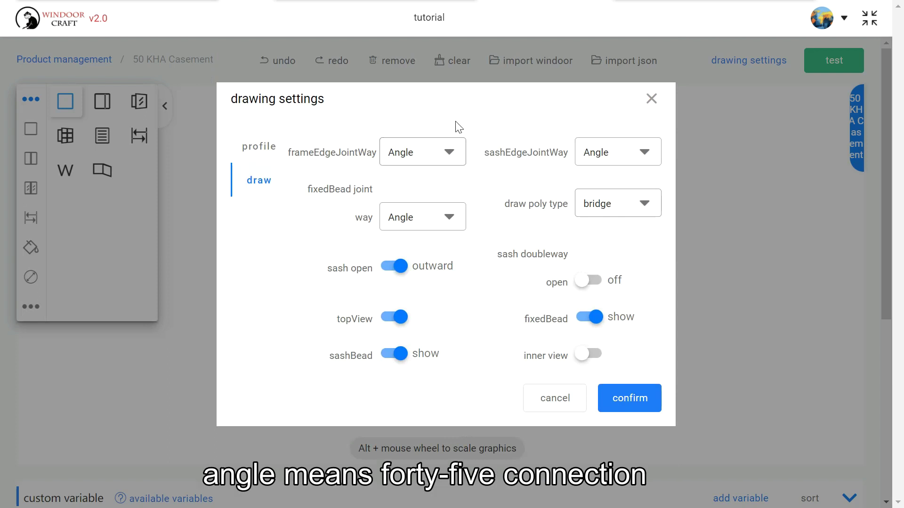
pyautogui.click(437, 161)
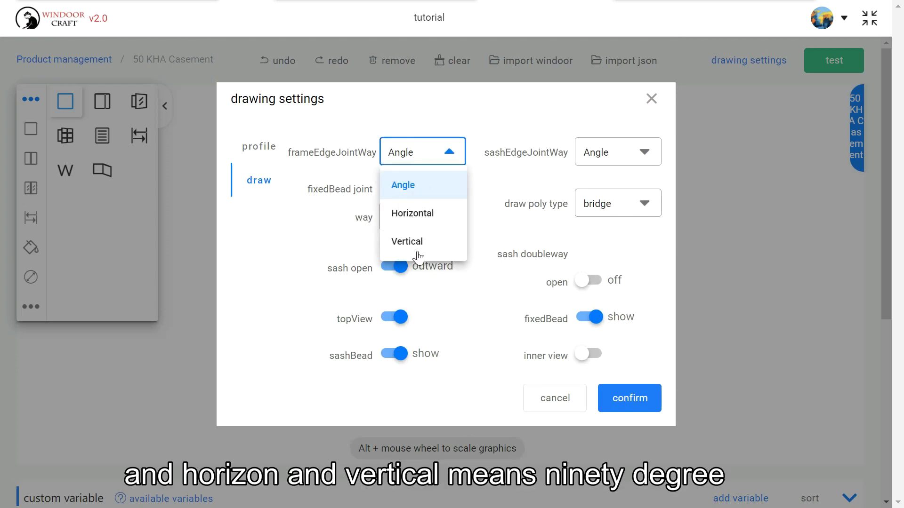
pyautogui.click(467, 115)
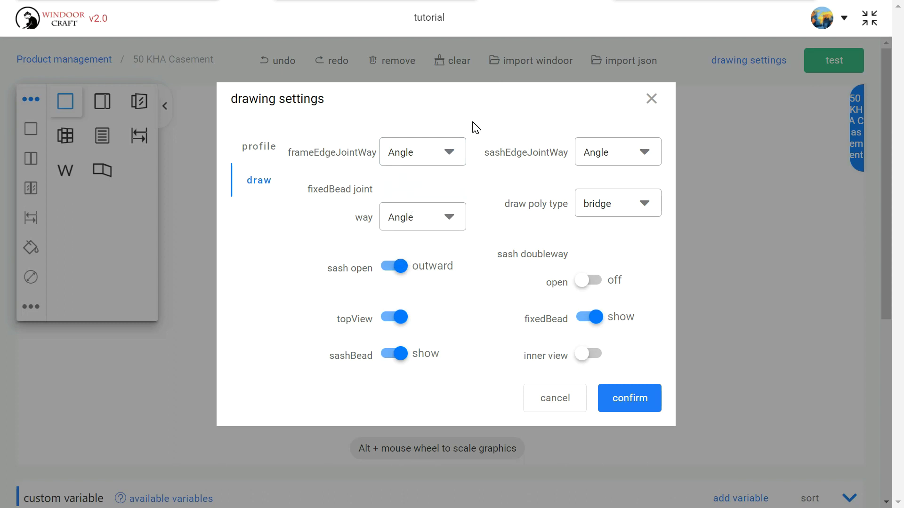
pyautogui.click(628, 211)
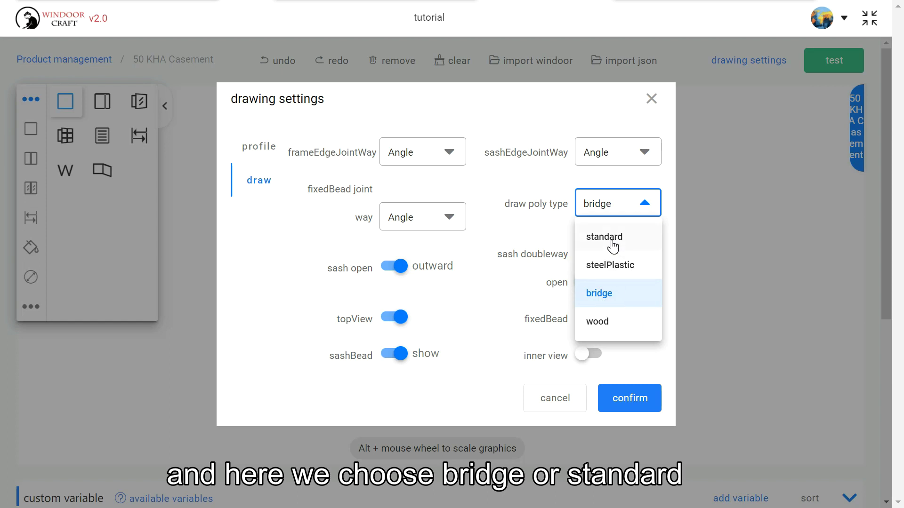
pyautogui.click(531, 242)
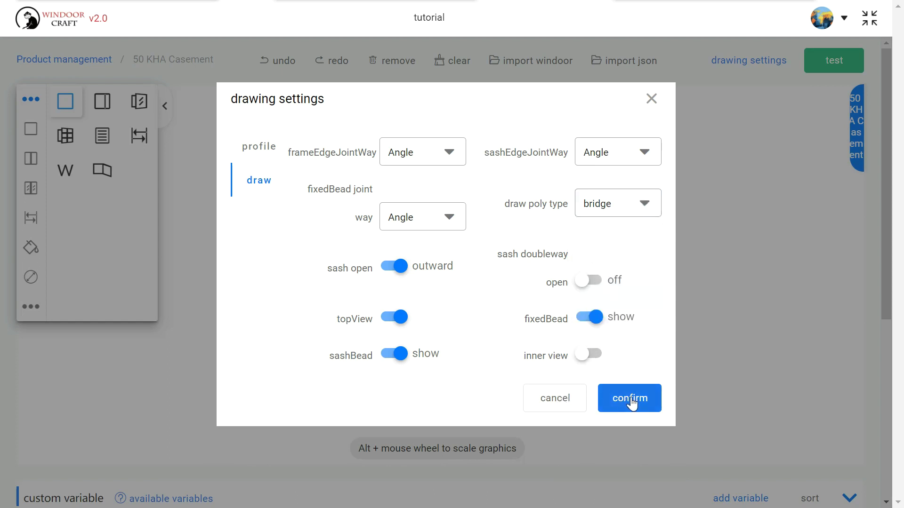
pyautogui.click(631, 400)
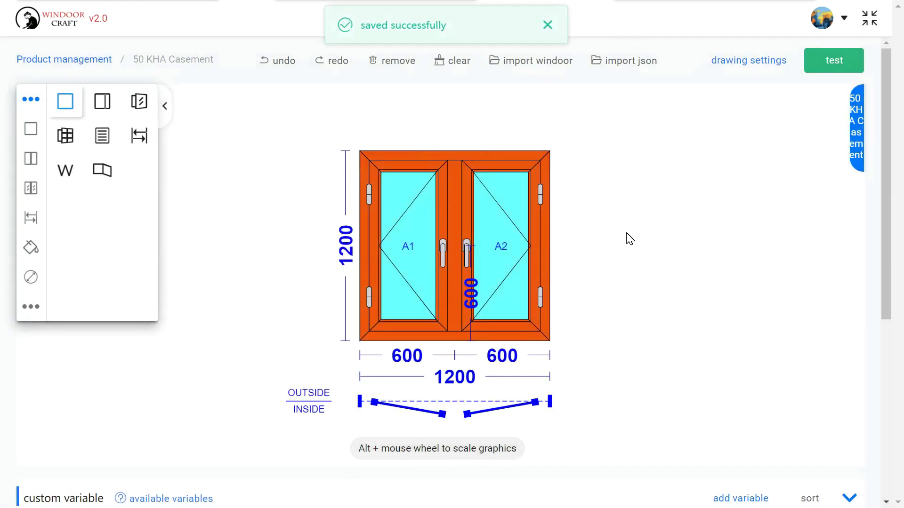
# - Examine the series' calculation categories and the bar category's profile, glass, addon and calculation result sections
pyautogui.scroll(-5, 310, 215)
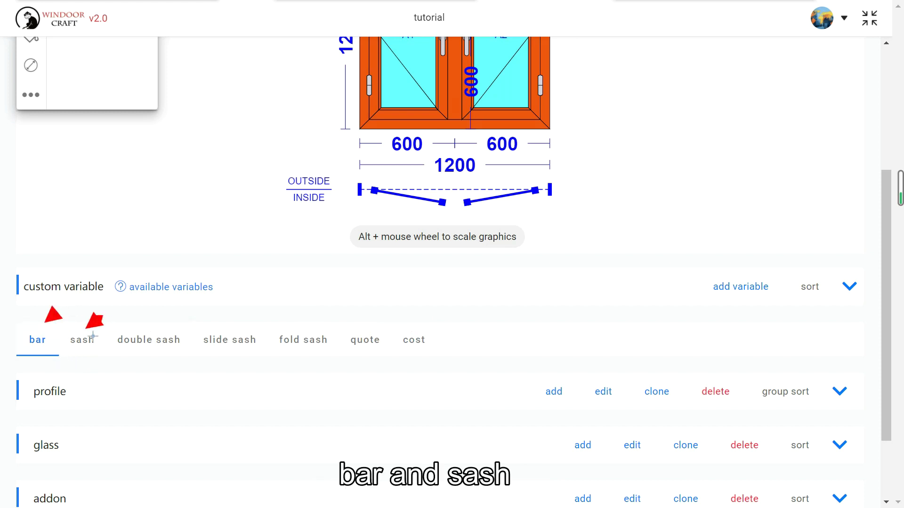
pyautogui.click(155, 338)
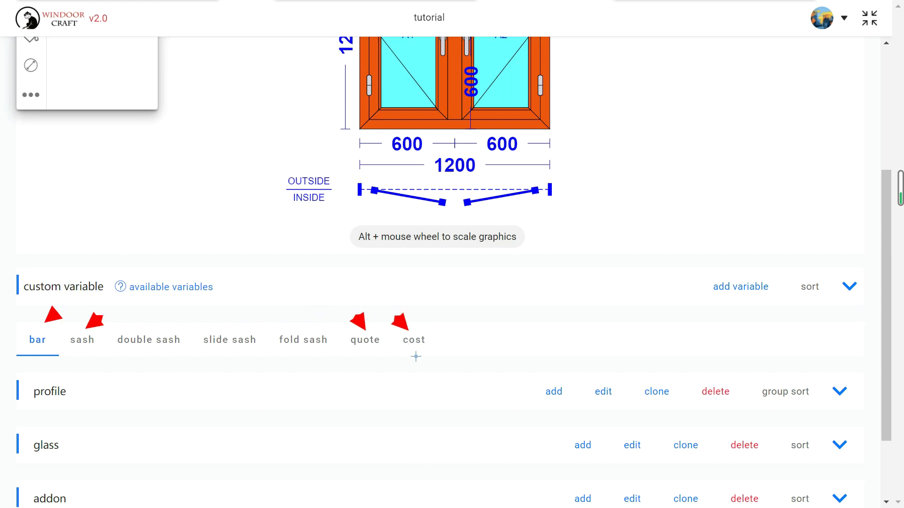
pyautogui.click(40, 343)
pyautogui.scroll(-2, 428, 304)
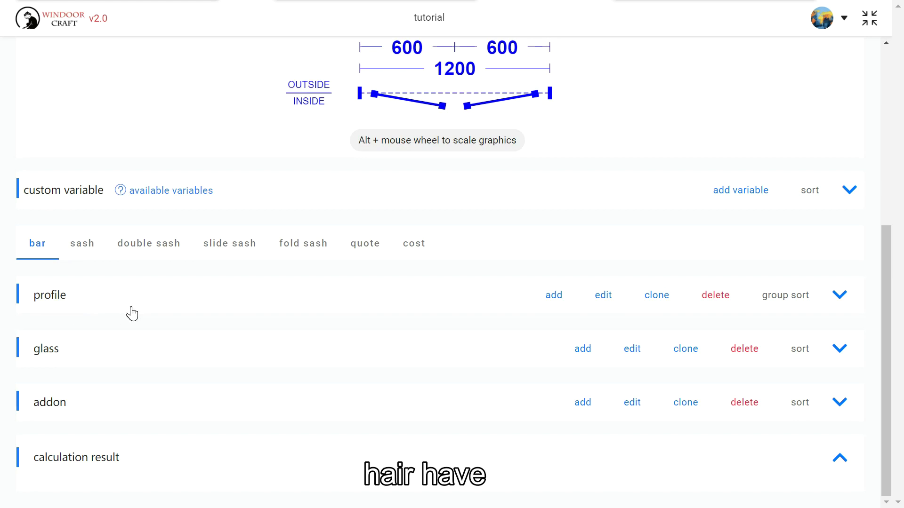
pyautogui.moveTo(146, 298); pyautogui.dragTo(86, 305)
pyautogui.moveTo(85, 360); pyautogui.dragTo(62, 351)
pyautogui.moveTo(108, 404); pyautogui.dragTo(71, 401)
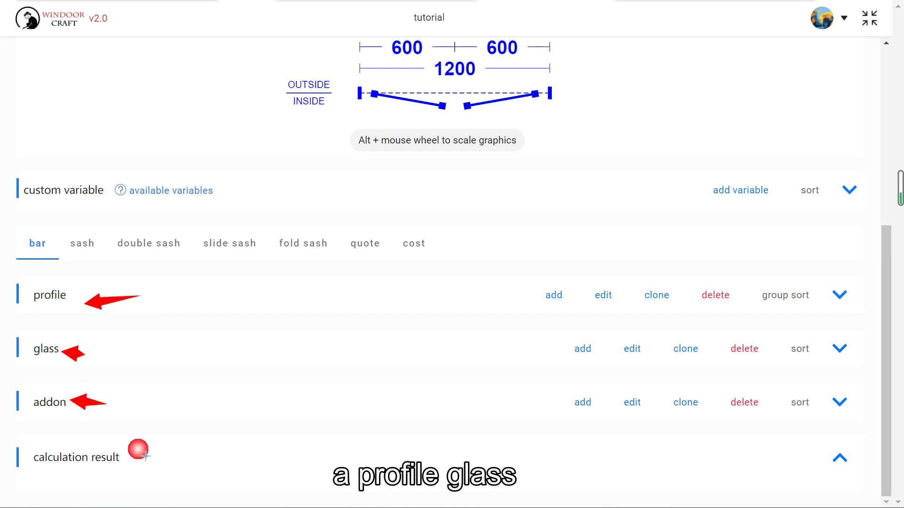
pyautogui.moveTo(176, 473); pyautogui.dragTo(132, 461)
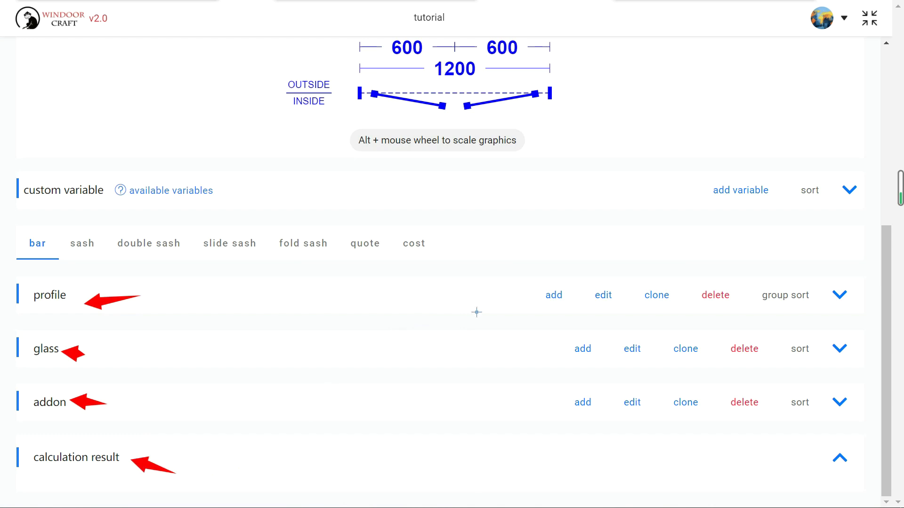
# - Start a new bar profile formula with the code KHP-001 and the name "outer frame"
pyautogui.press('Escape')
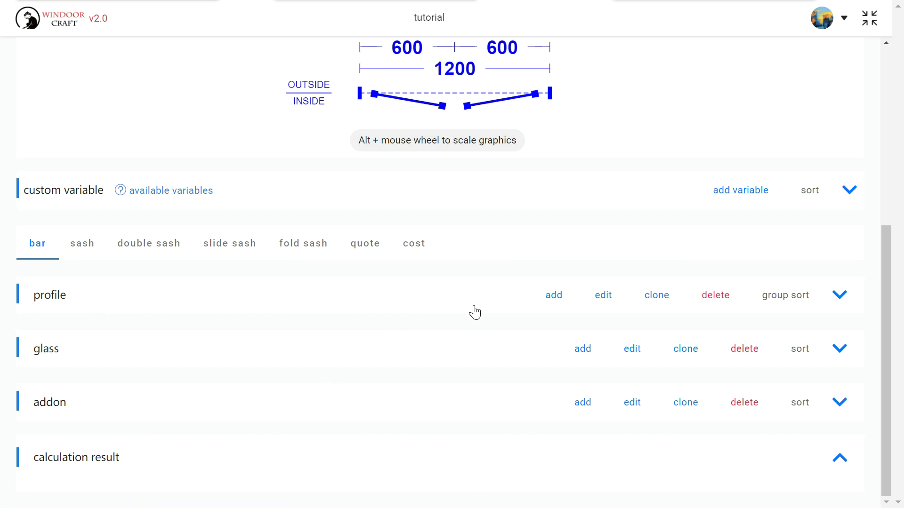
pyautogui.click(554, 296)
pyautogui.click(365, 105)
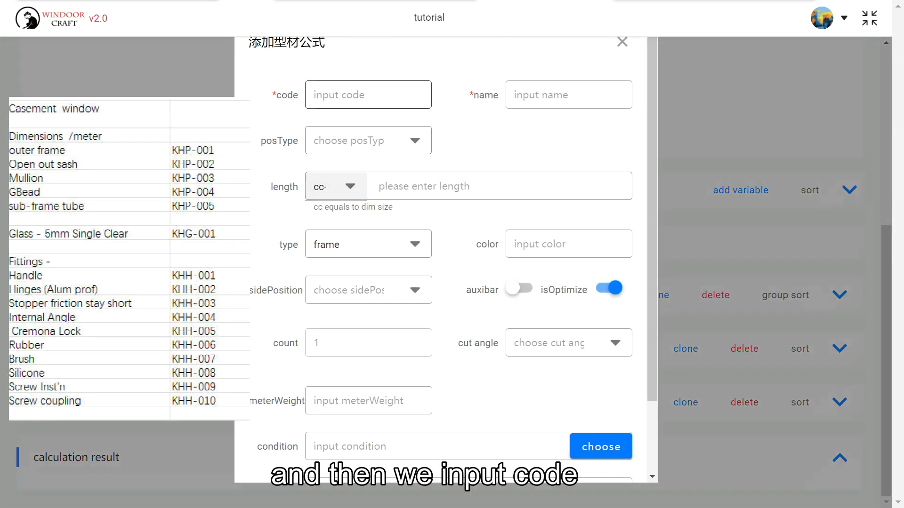
pyautogui.click(351, 94)
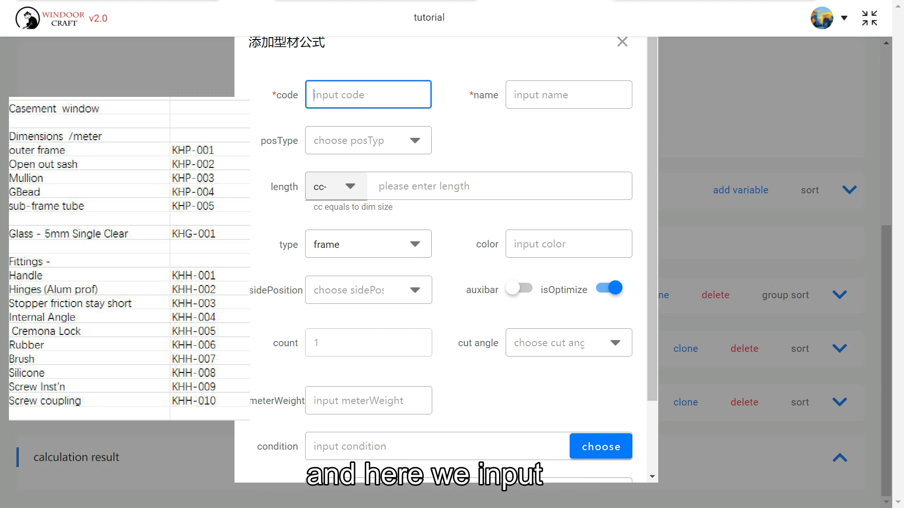
pyautogui.write('KHP-001')
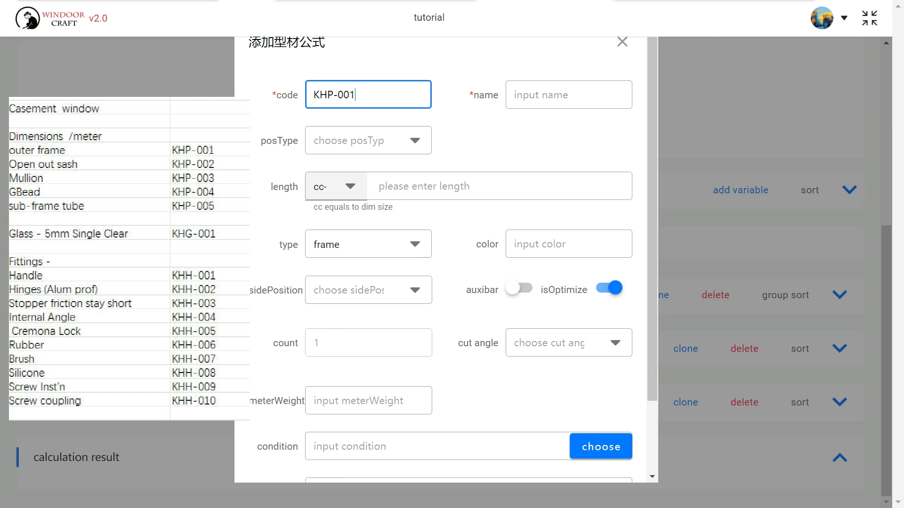
pyautogui.click(572, 97)
pyautogui.write('outer frame')
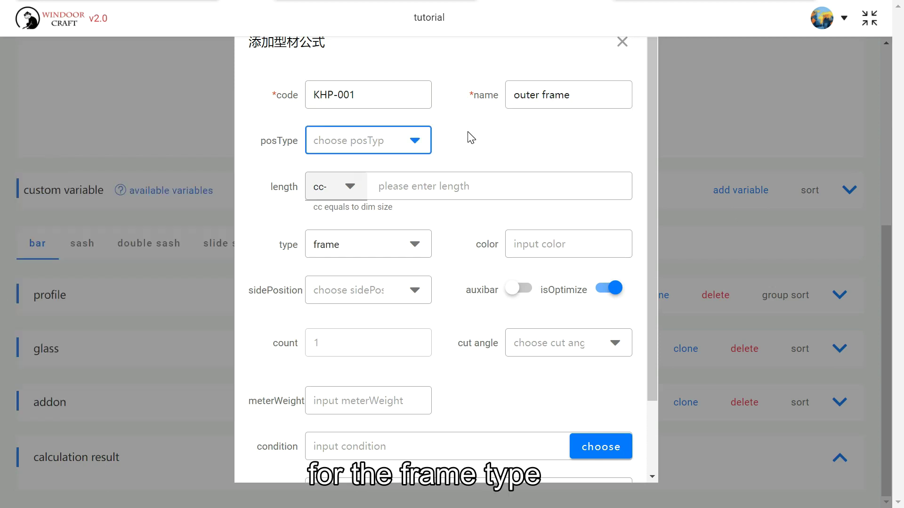
# - Set the outer frame formula's posType to none-none and its type to frame
pyautogui.click(418, 146)
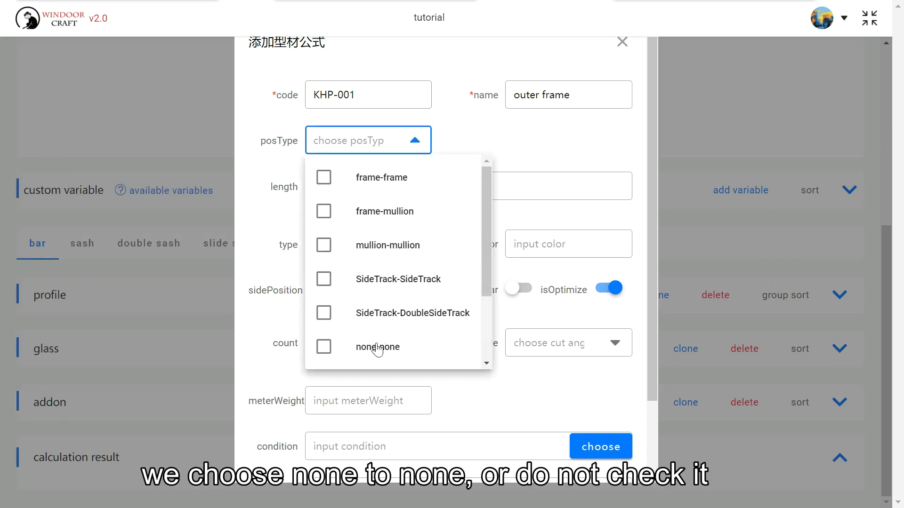
pyautogui.click(327, 351)
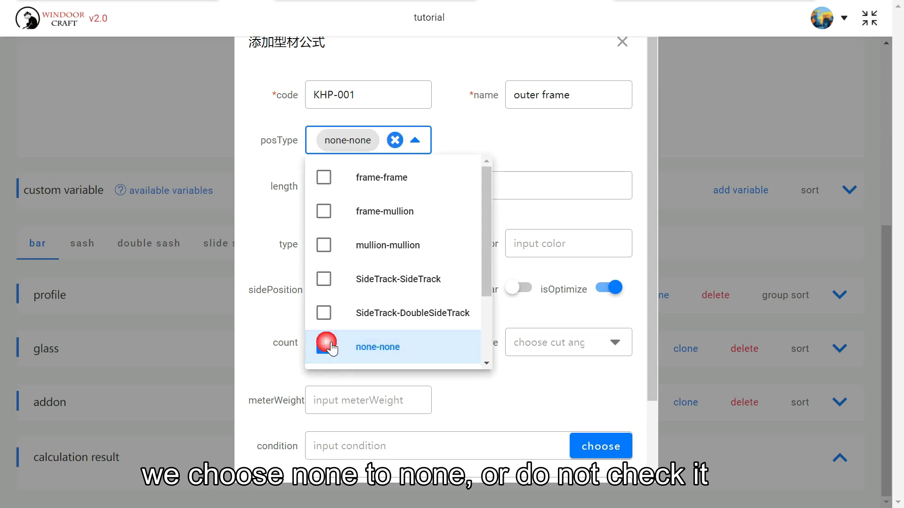
pyautogui.click(511, 154)
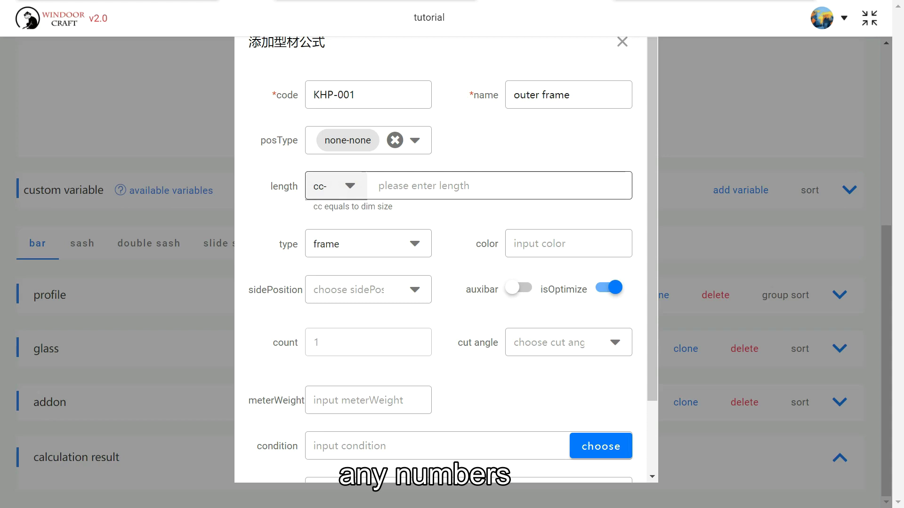
pyautogui.click(376, 250)
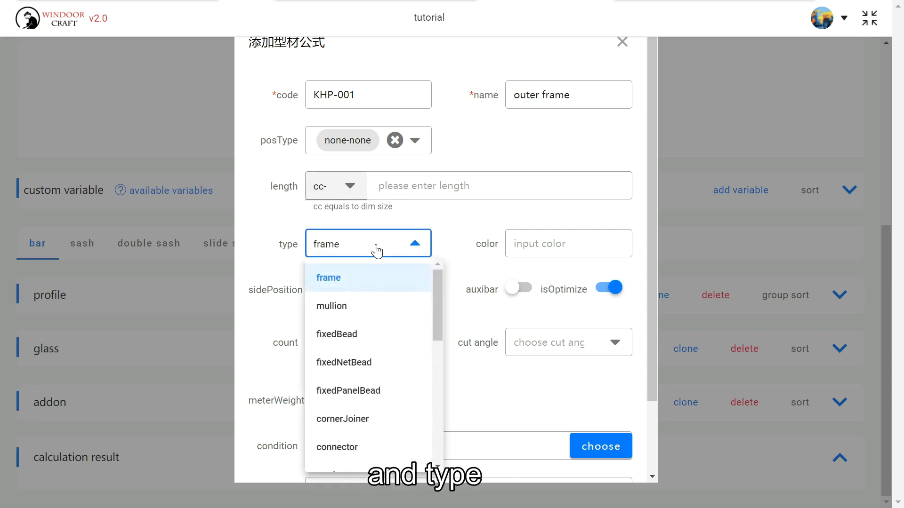
pyautogui.click(377, 266)
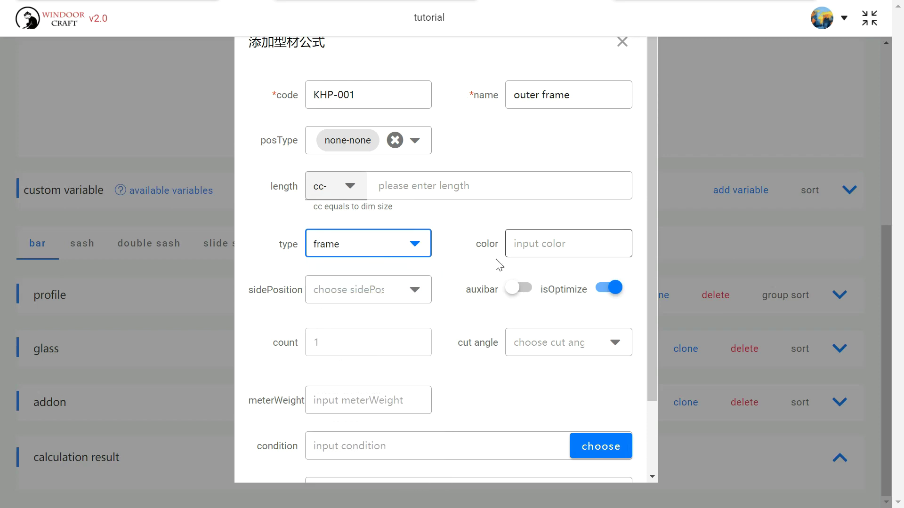
# - Set the outer frame's cut angle to 45-45, leave the meter weight empty and save the profile formula
pyautogui.click(556, 344)
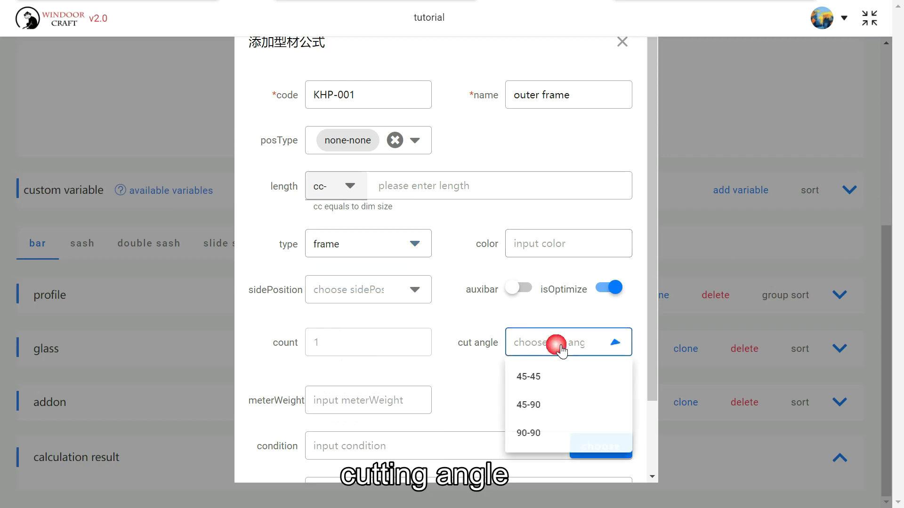
pyautogui.click(547, 383)
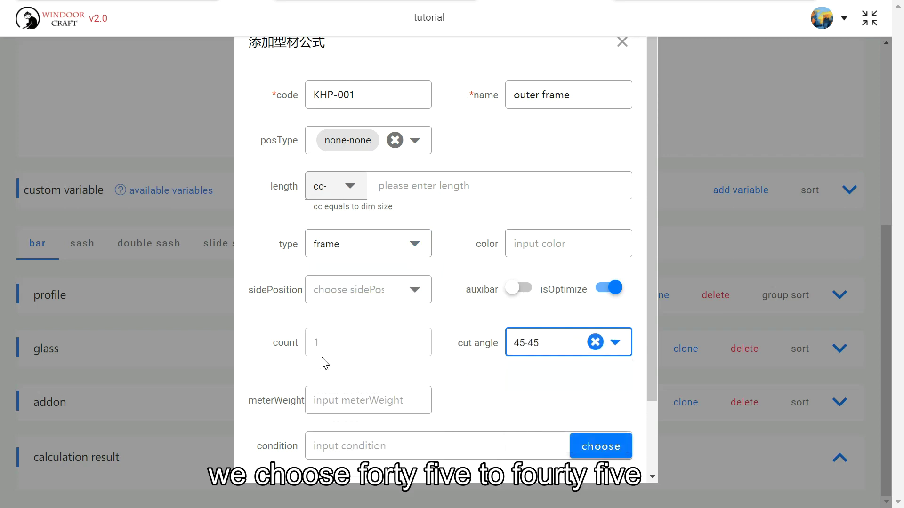
pyautogui.click(333, 402)
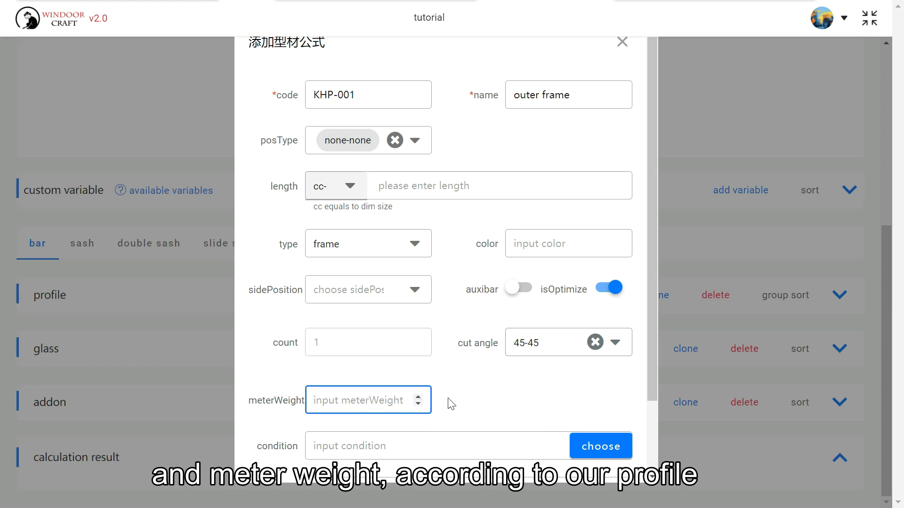
pyautogui.scroll(-2, 494, 393)
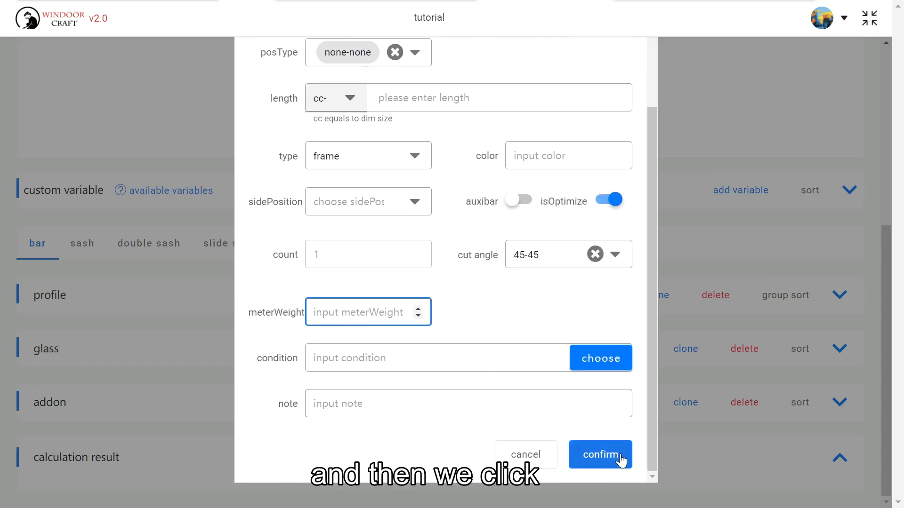
pyautogui.click(620, 458)
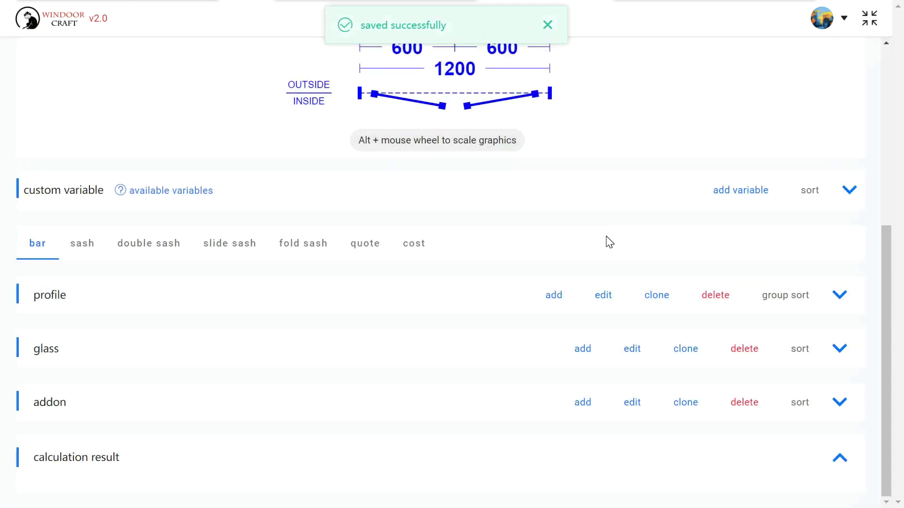
# - Check the outer frame entry in the frame group of the bar profiles, then collapse the group
pyautogui.click(842, 297)
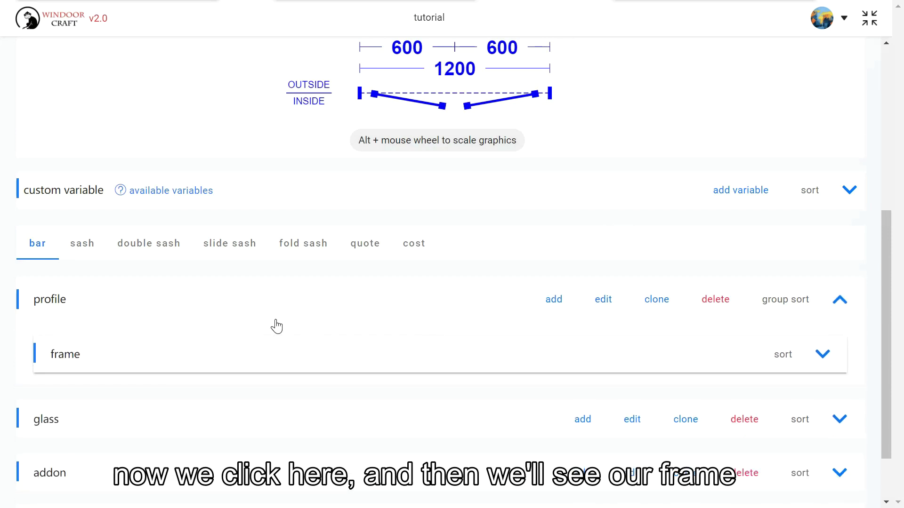
pyautogui.scroll(-1, 179, 311)
pyautogui.click(832, 287)
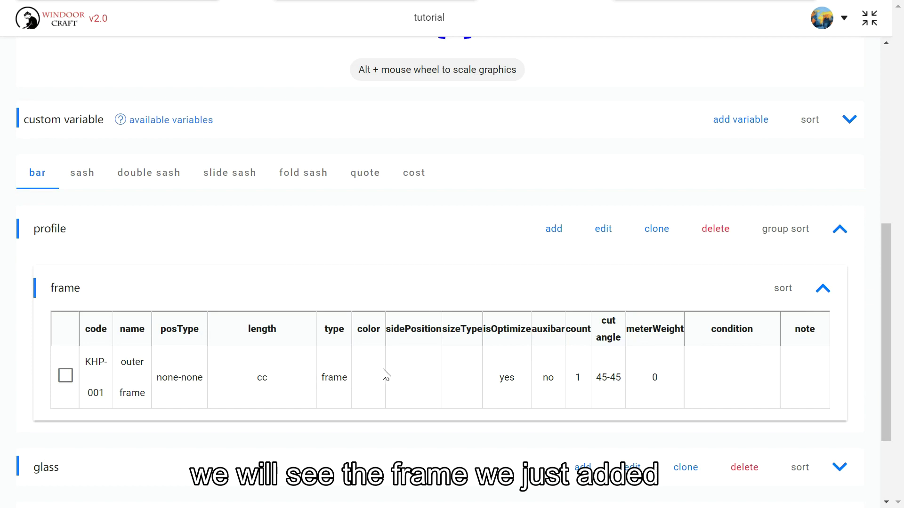
pyautogui.click(822, 289)
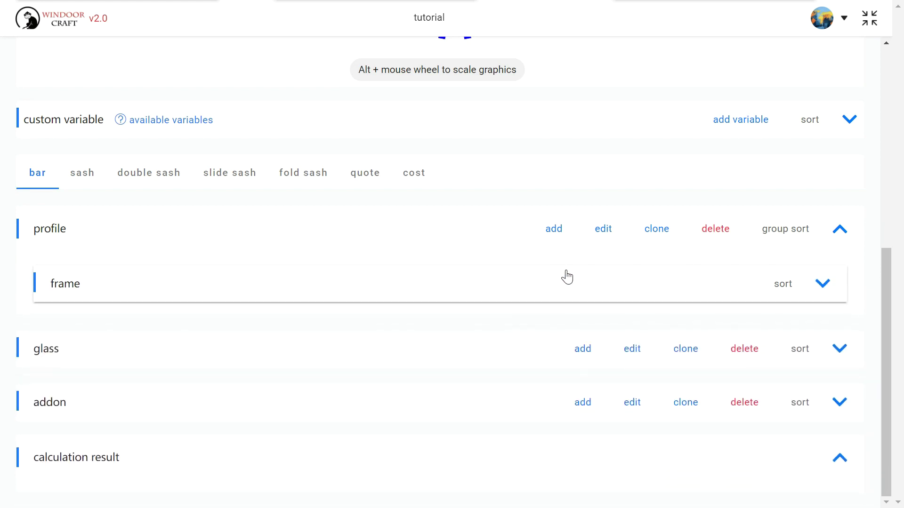
# - Select the vertical mullion between sashes A1 and A2 in the test window drawing
pyautogui.scroll(8, 668, 289)
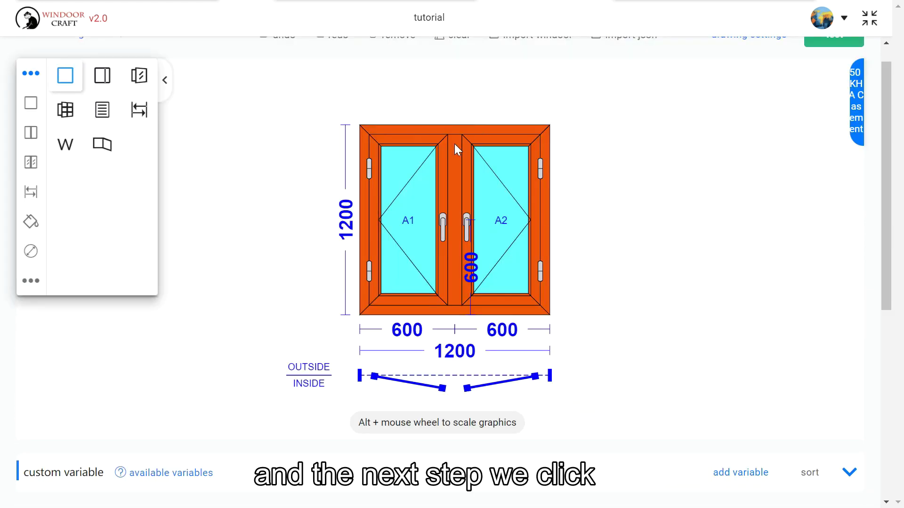
pyautogui.click(455, 215)
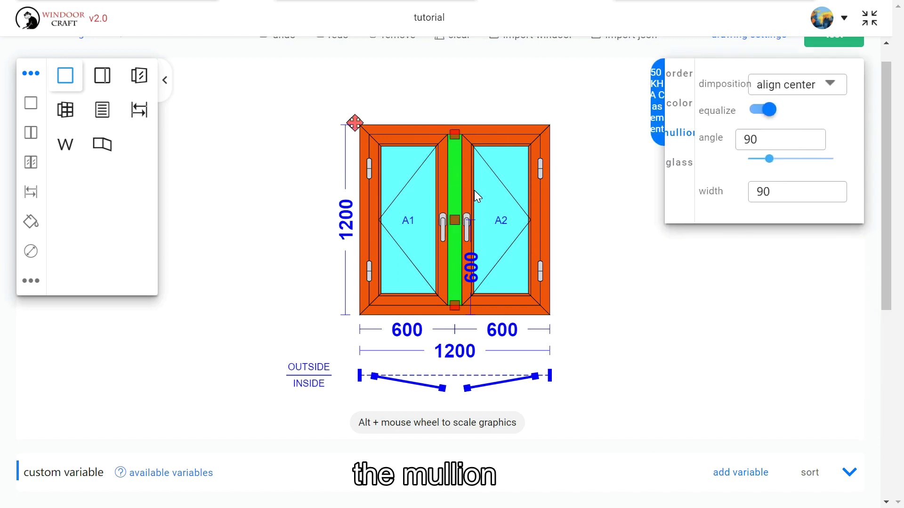
pyautogui.scroll(-1, 732, 352)
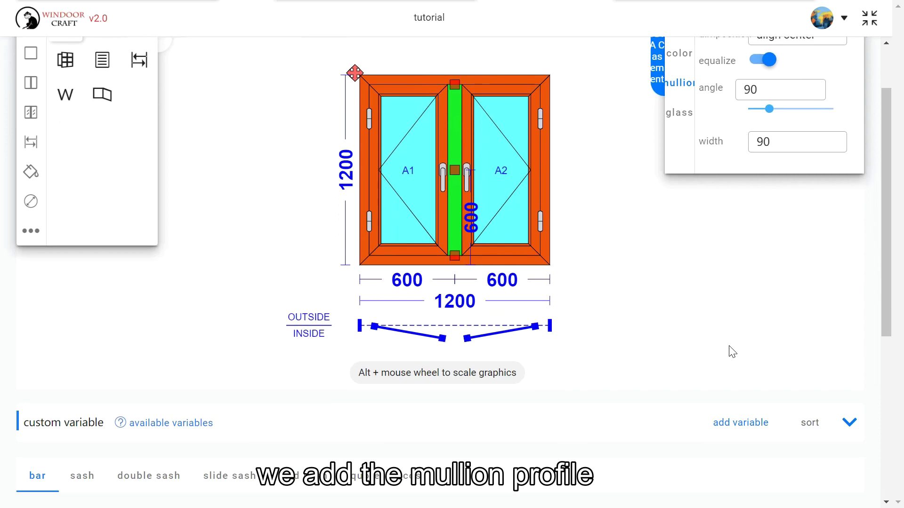
# - Clone the KHP-001 outer frame formula, giving the copy the code KHP-003 and the name "mullion"
pyautogui.scroll(-6, 732, 352)
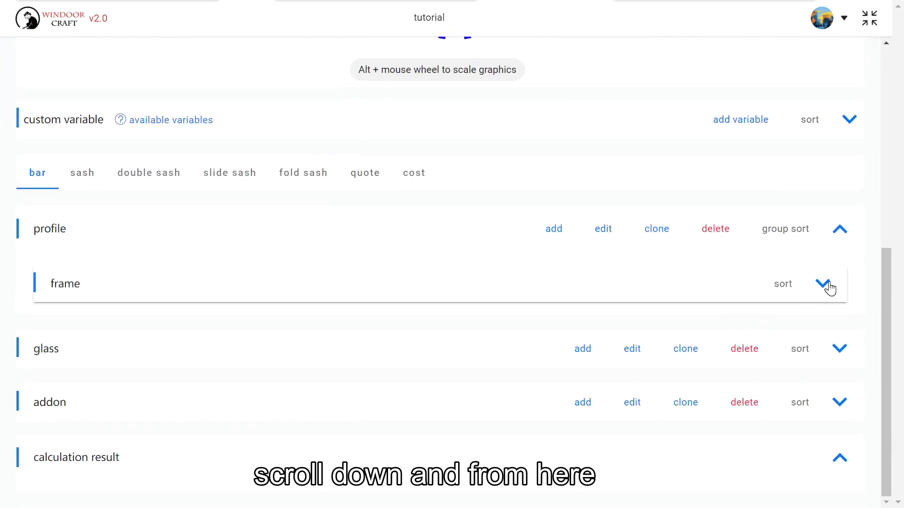
pyautogui.click(701, 284)
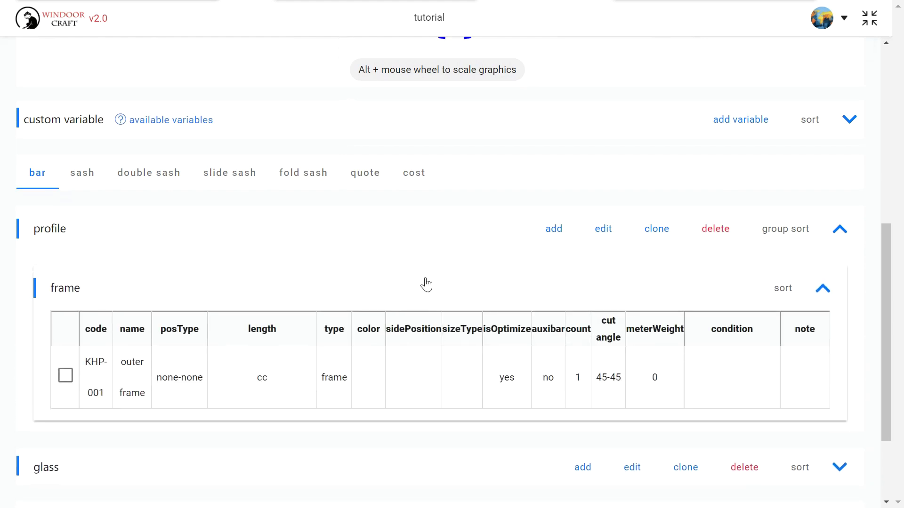
pyautogui.click(65, 376)
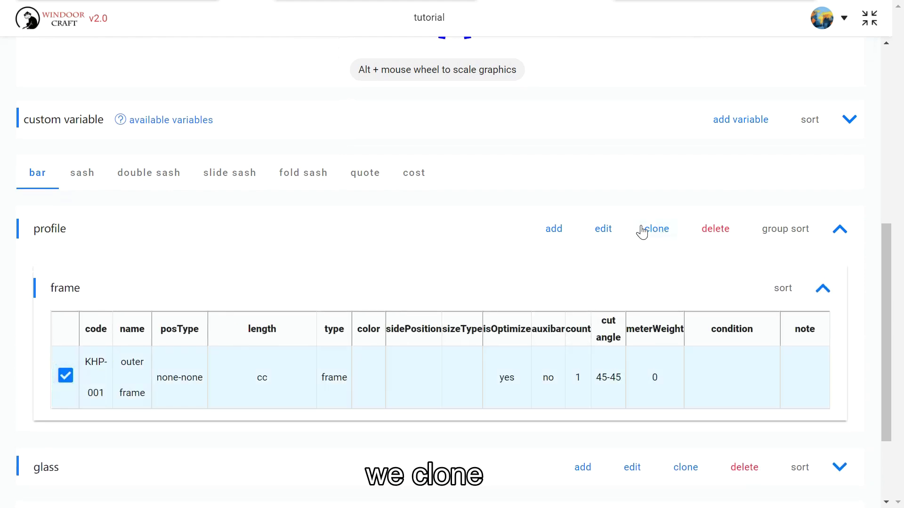
pyautogui.click(656, 233)
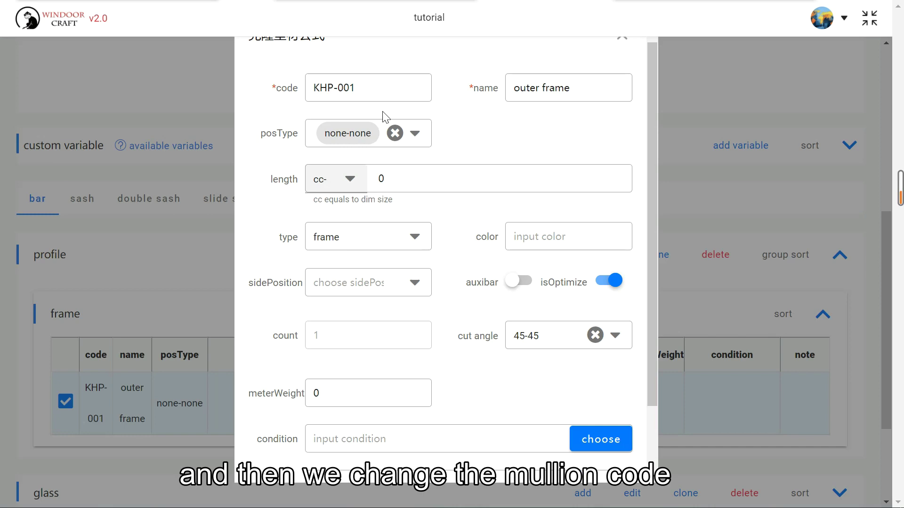
pyautogui.click(349, 87)
pyautogui.press('BackSpace')
pyautogui.write('3')
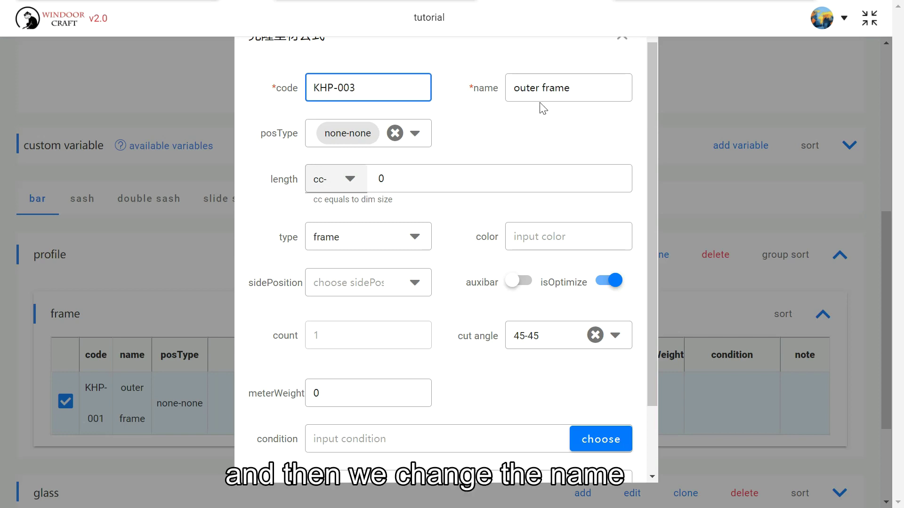
pyautogui.moveTo(571, 87); pyautogui.dragTo(508, 88)
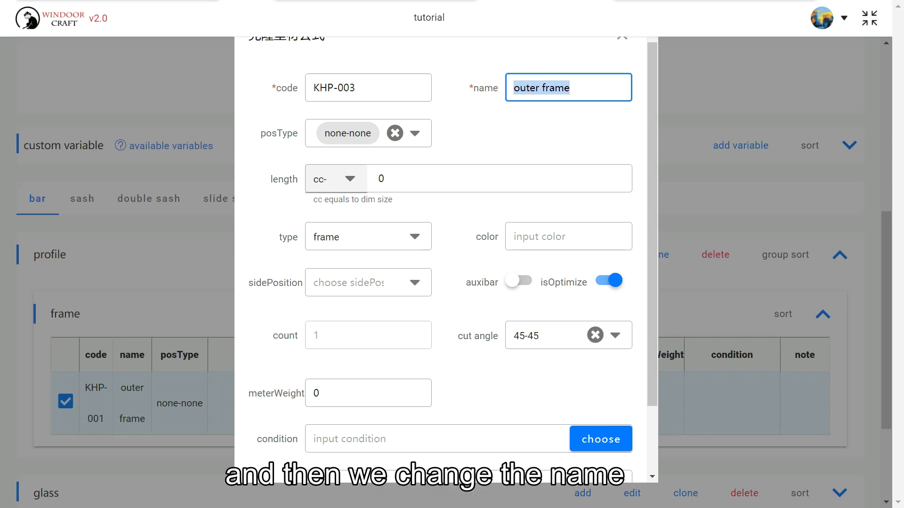
pyautogui.write('mullion')
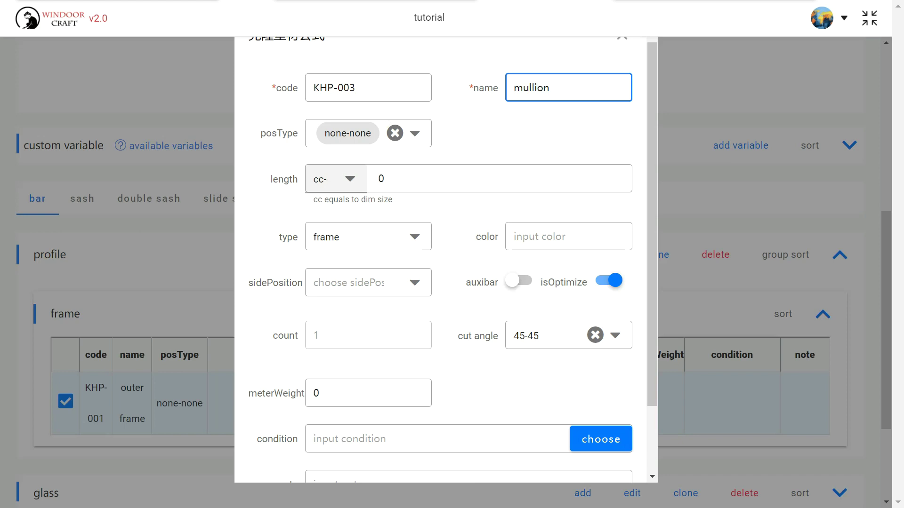
# - Change the mullion formula's posType from none-none to frame-frame
pyautogui.click(351, 137)
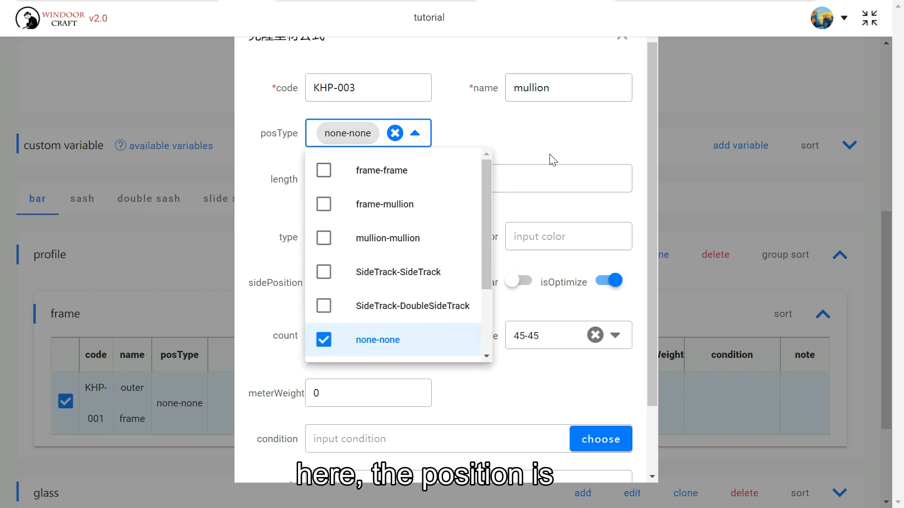
pyautogui.click(330, 341)
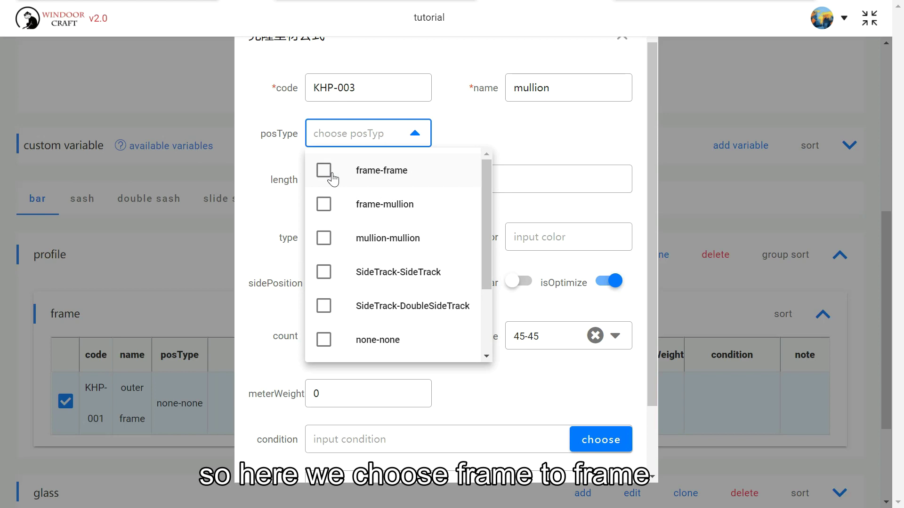
pyautogui.click(332, 174)
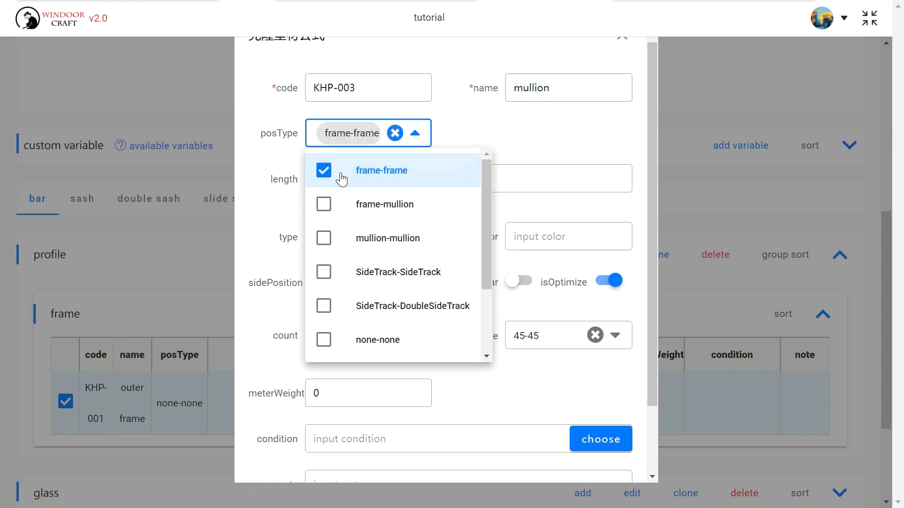
pyautogui.click(521, 152)
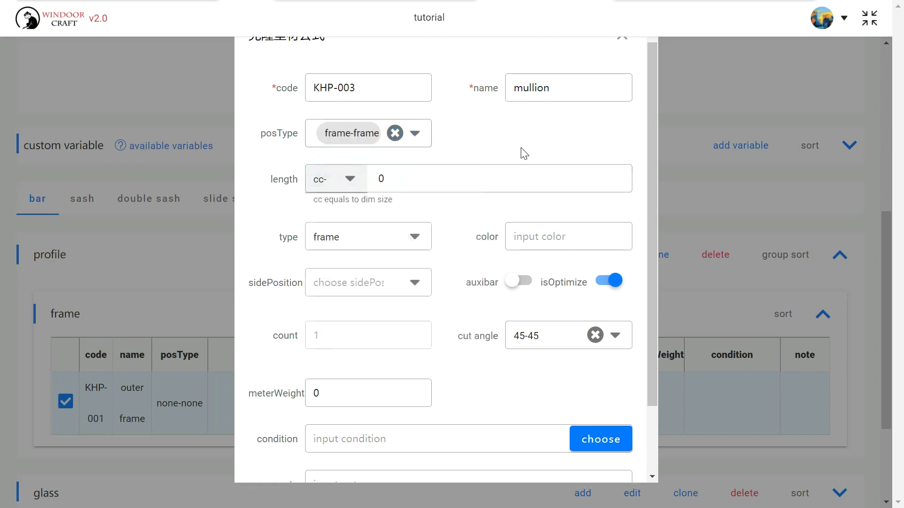
# - Set the mullion formula's length to cc-40-40+5+5
pyautogui.doubleClick(382, 179)
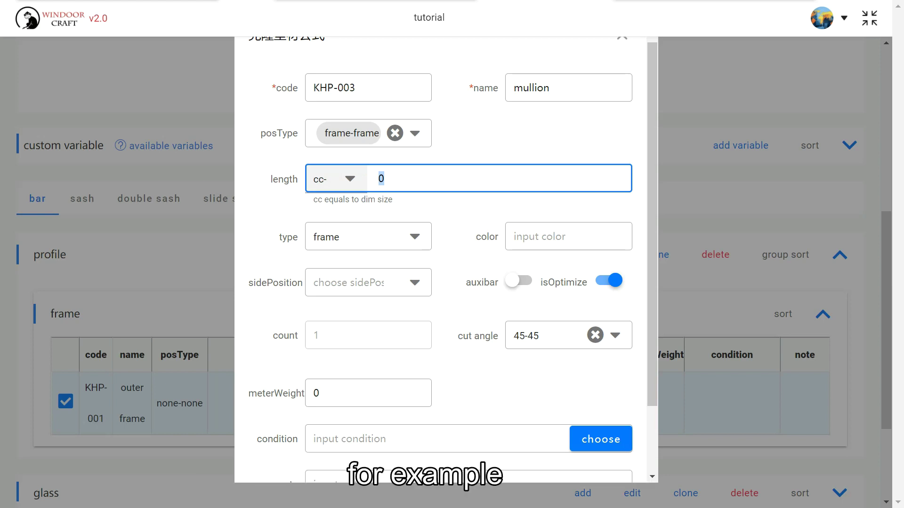
pyautogui.write('40')
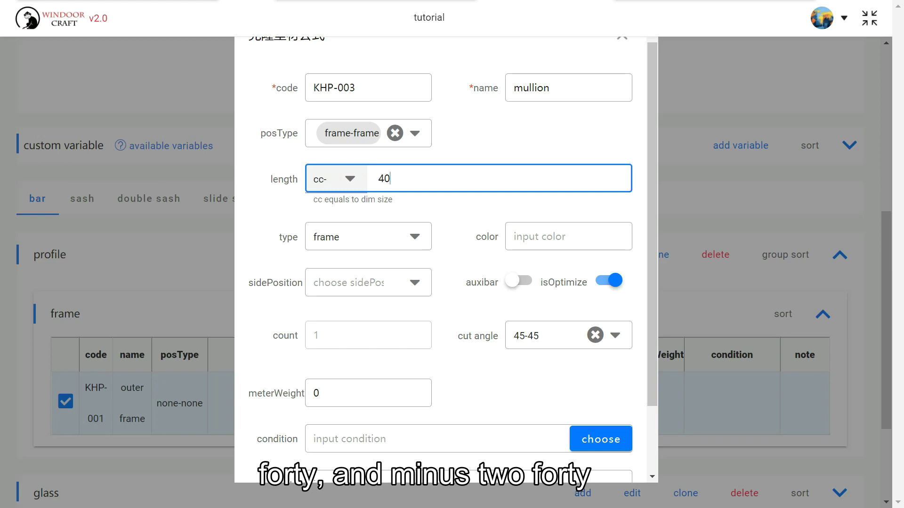
pyautogui.write('-40')
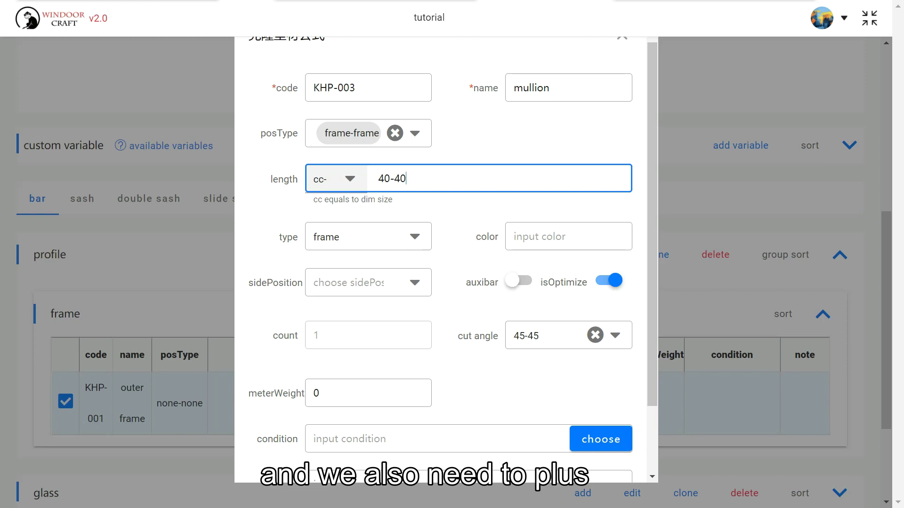
pyautogui.write('+')
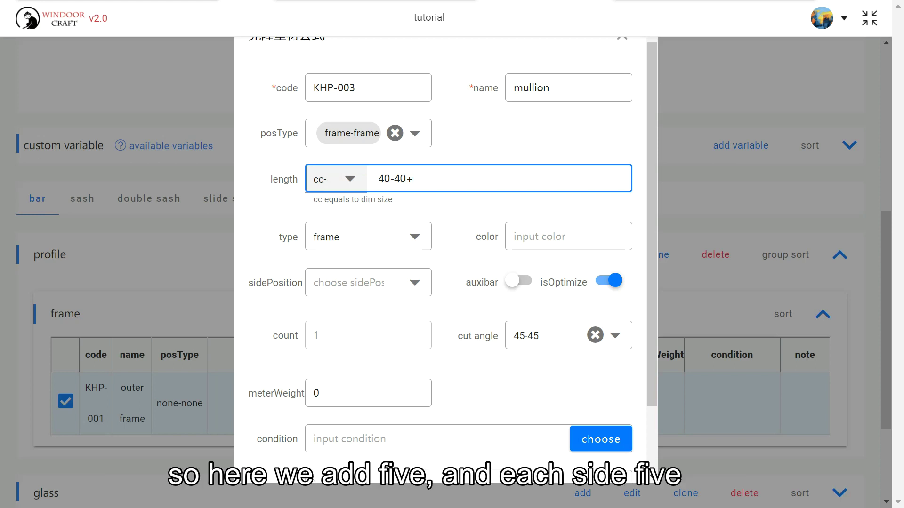
pyautogui.write('5+5')
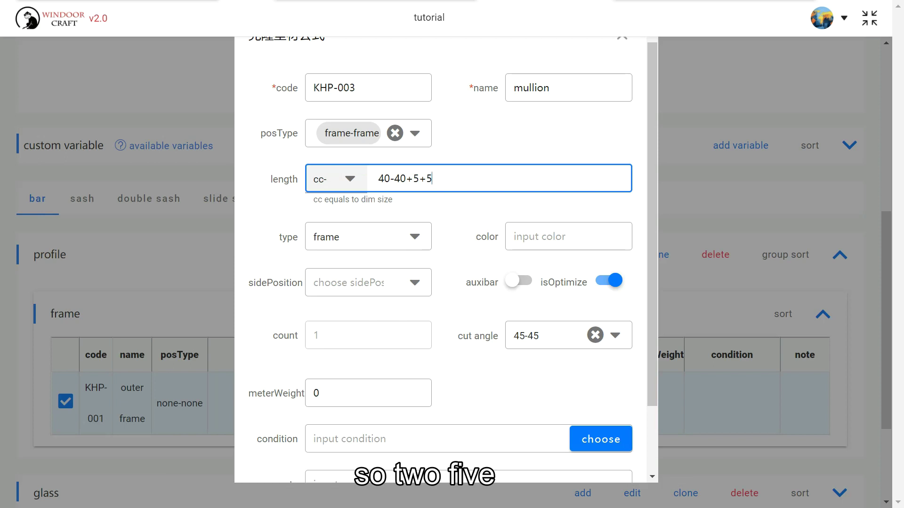
# - Set the mullion formula's type to mullion and its cut angle to 90-90, and save the cloned formula
pyautogui.click(377, 238)
pyautogui.click(377, 309)
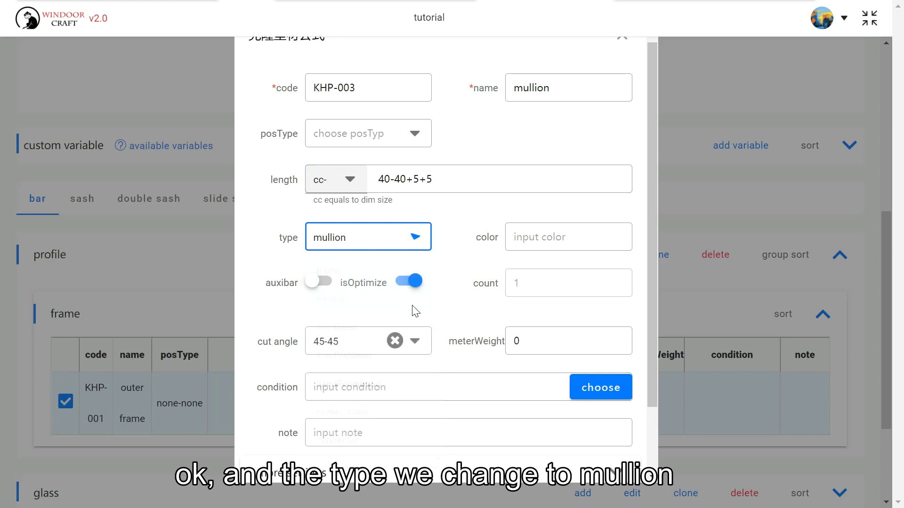
pyautogui.click(359, 344)
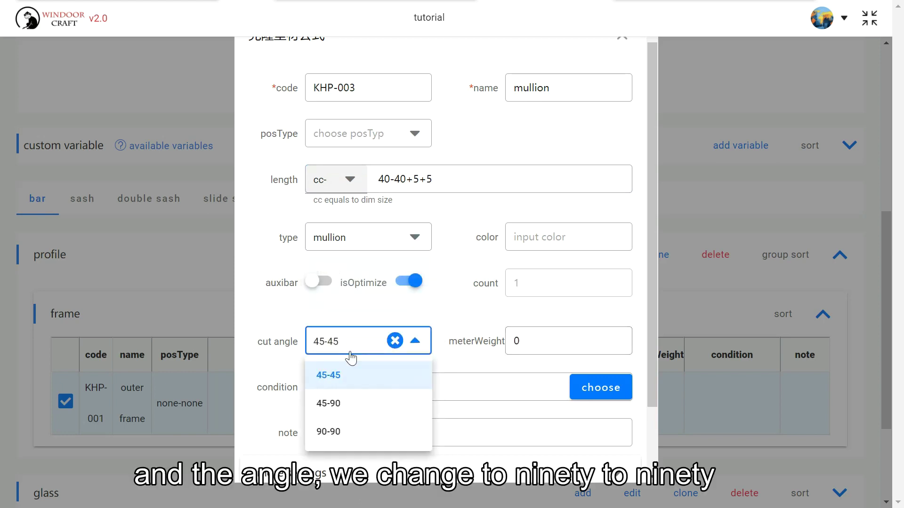
pyautogui.click(336, 433)
pyautogui.scroll(-2, 583, 401)
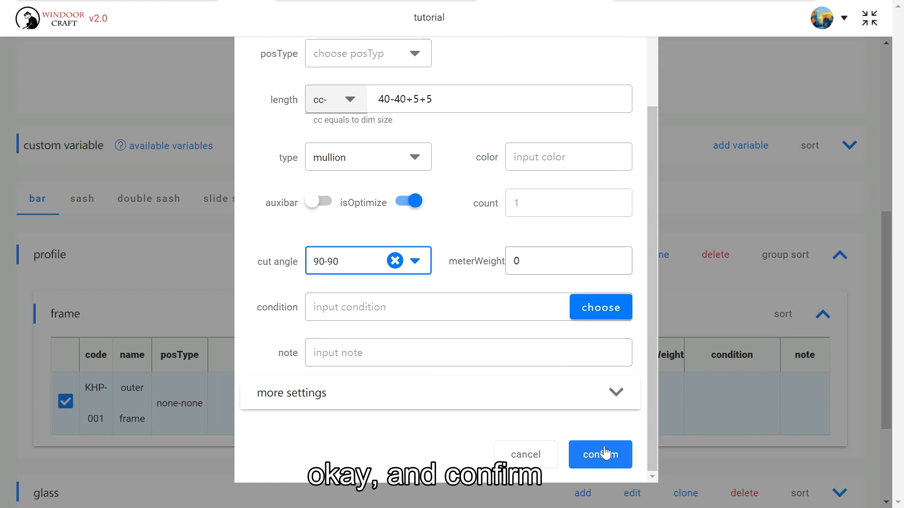
pyautogui.click(603, 455)
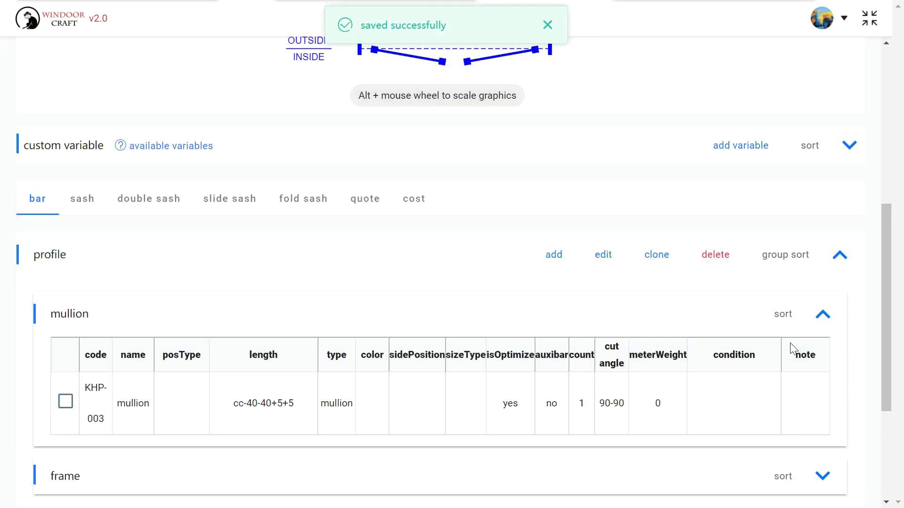
# - Check the new mullion entry in the bar profiles, then collapse the mullion group
pyautogui.scroll(-3, 790, 344)
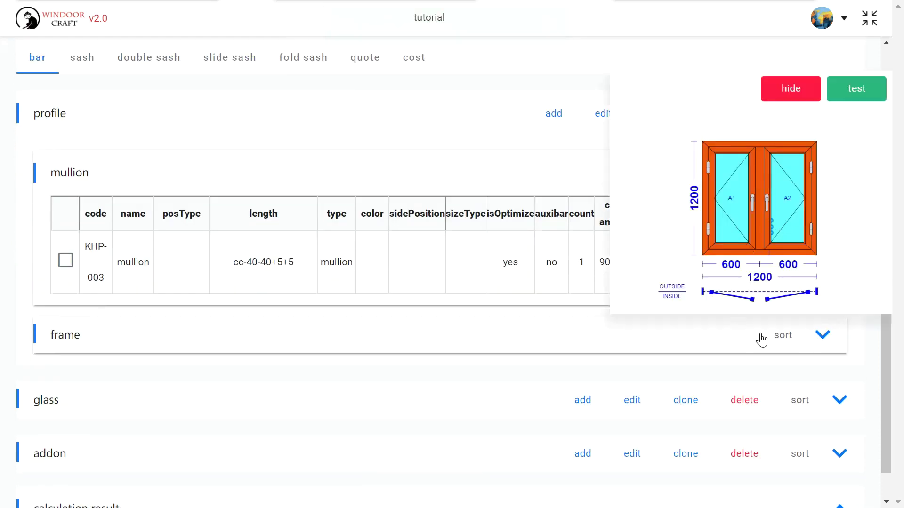
pyautogui.scroll(1, 696, 377)
pyautogui.scroll(2, 696, 377)
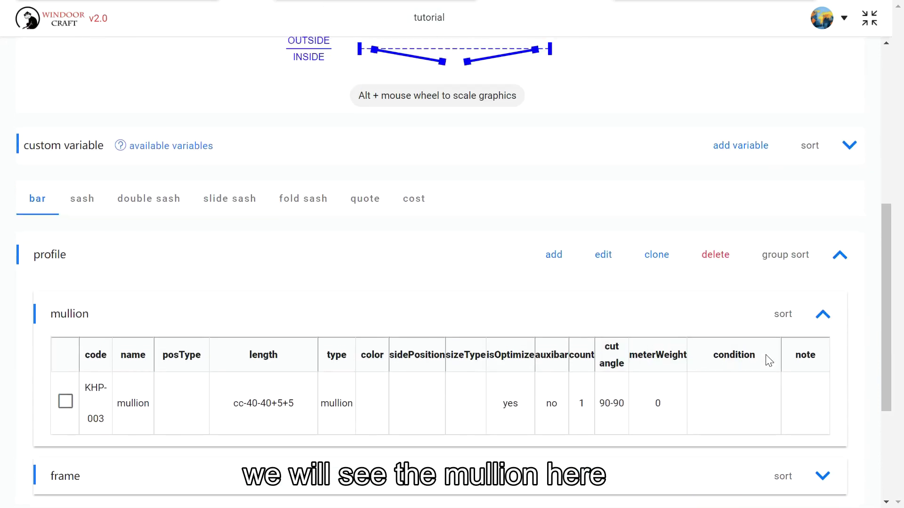
pyautogui.click(823, 313)
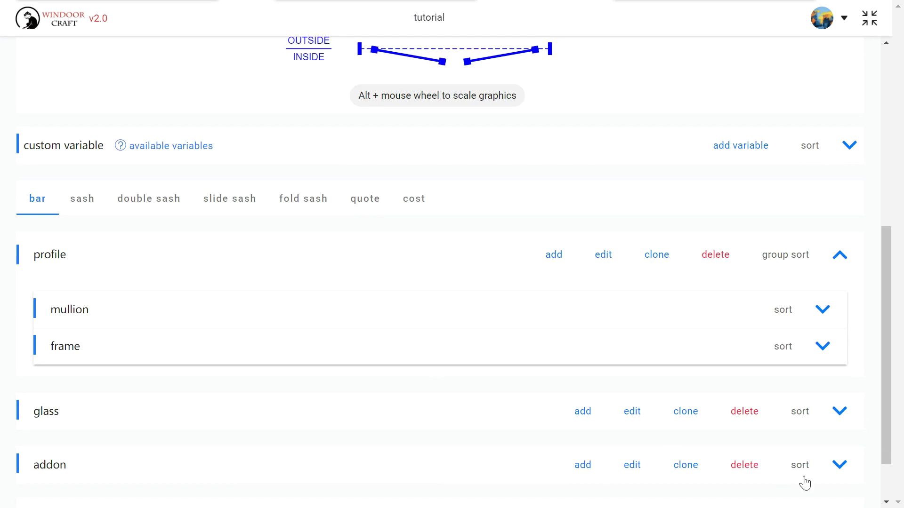
# - Add a bar addon formula of type frameAddon with code KHH-004, name "internal angle" and count 8
pyautogui.scroll(-1, 580, 404)
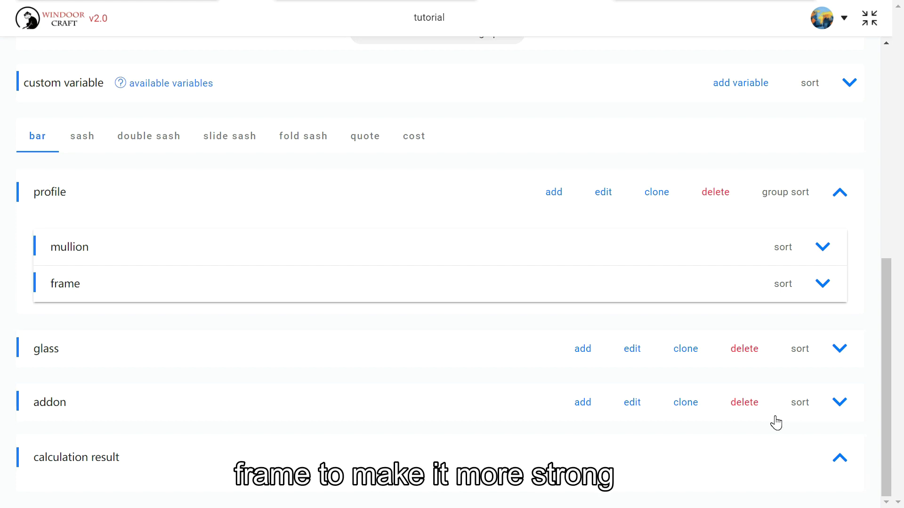
pyautogui.click(584, 403)
pyautogui.click(353, 150)
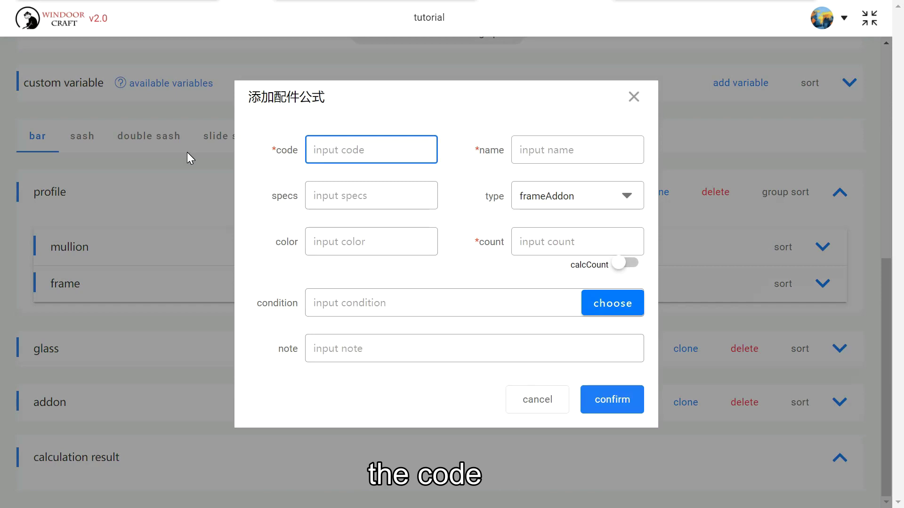
pyautogui.write('KHH-')
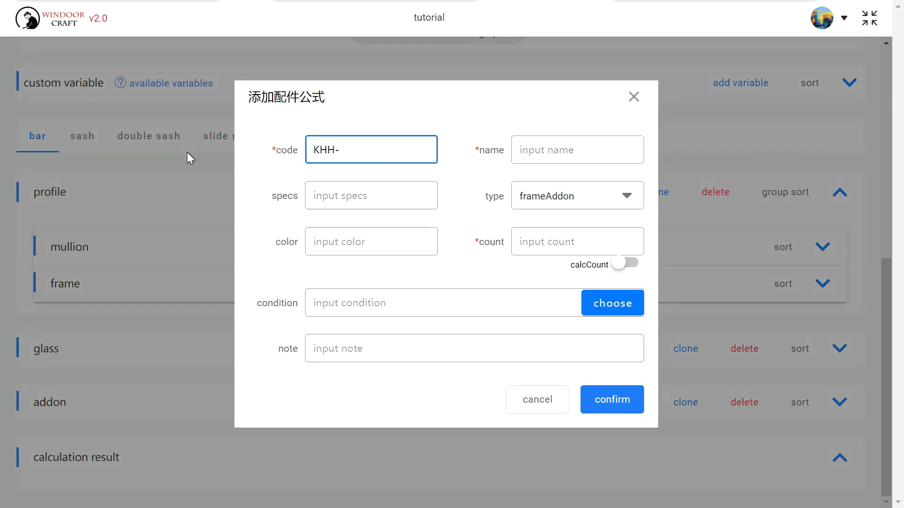
pyautogui.write('004')
pyautogui.click(558, 149)
pyautogui.write('internal ')
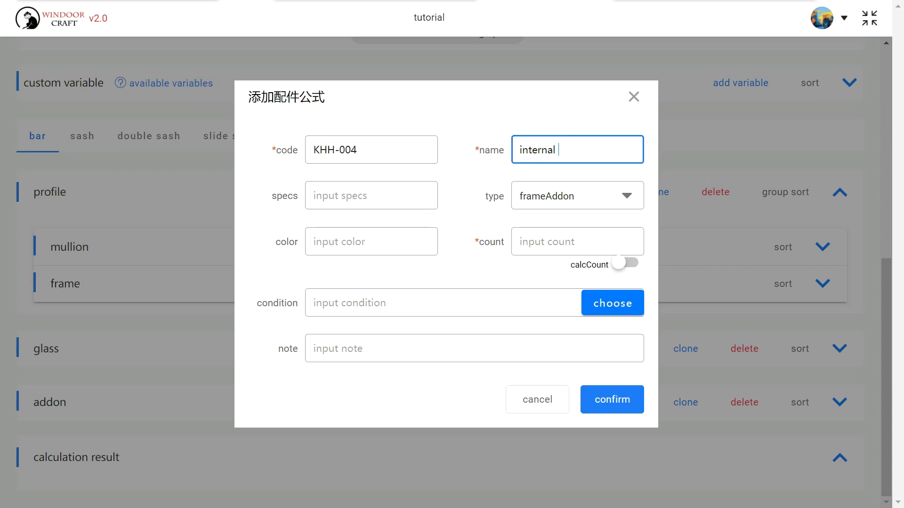
pyautogui.write('angle')
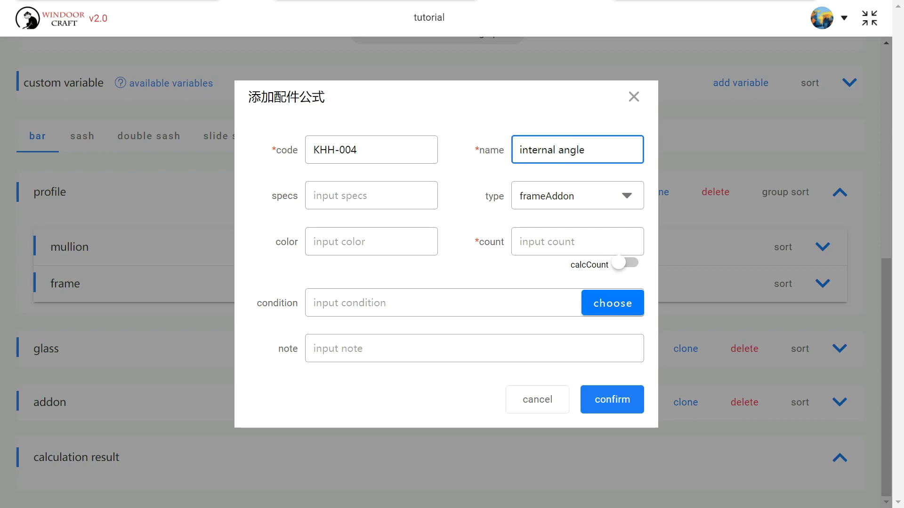
pyautogui.click(537, 242)
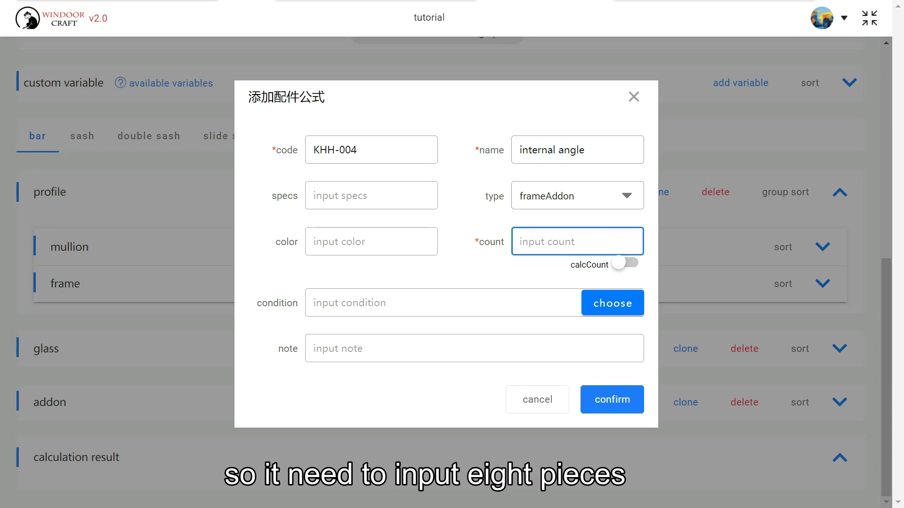
pyautogui.write('8')
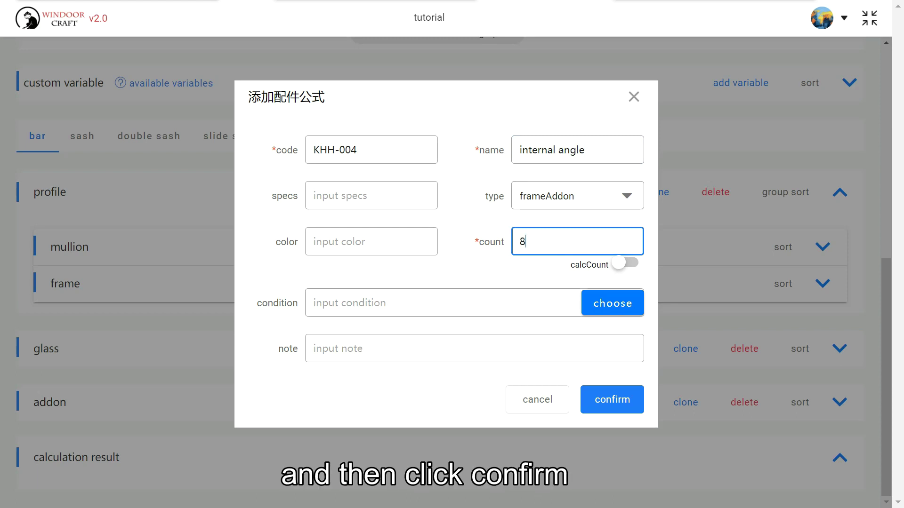
pyautogui.click(624, 406)
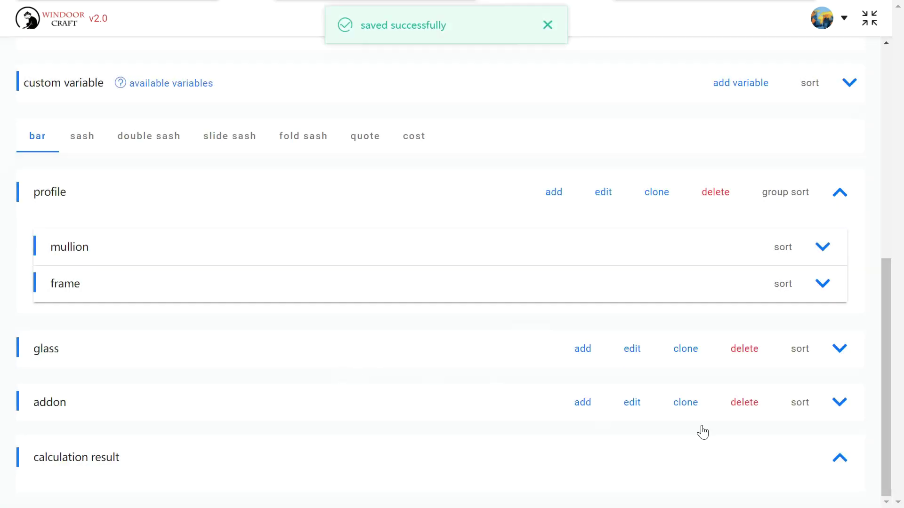
# - Clone the internal angle addon formula, giving the copy the code KHH-009 and the name "screw inst'n"
pyautogui.click(839, 402)
pyautogui.scroll(-2, 578, 378)
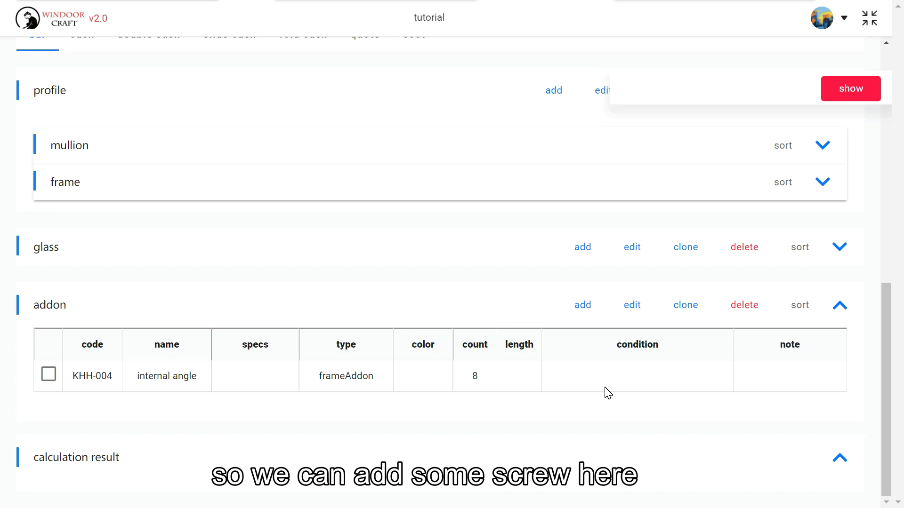
pyautogui.click(560, 383)
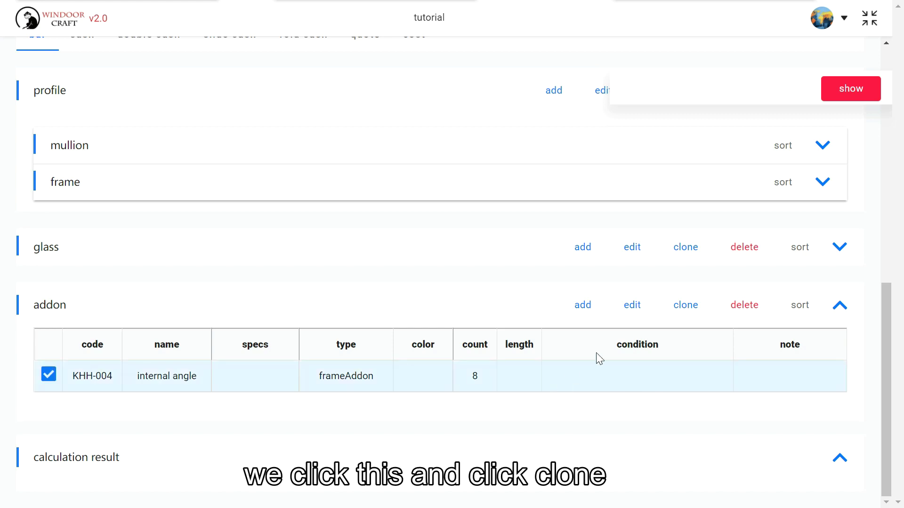
pyautogui.click(686, 306)
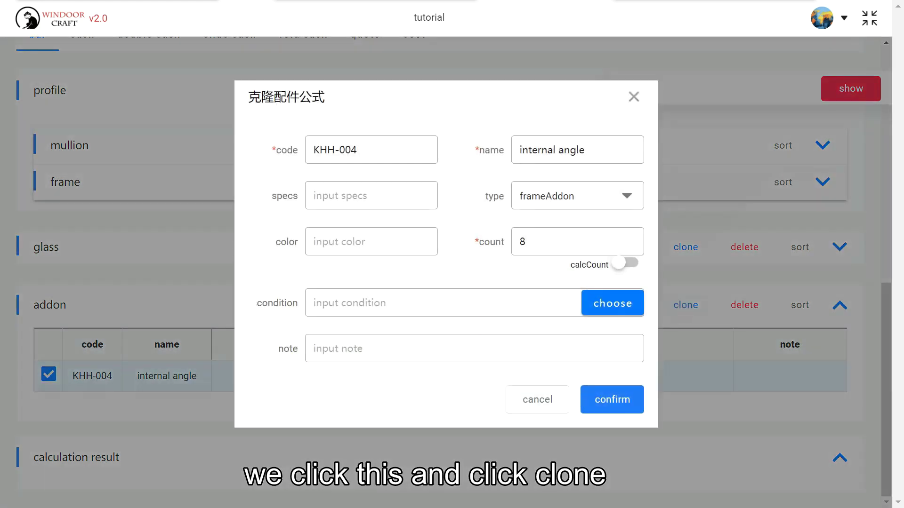
pyautogui.moveTo(357, 150); pyautogui.dragTo(351, 149)
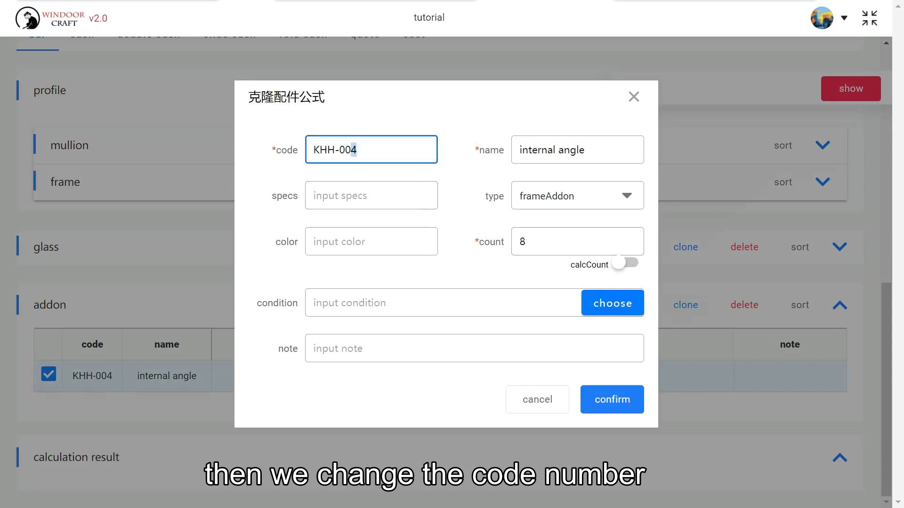
pyautogui.write('9')
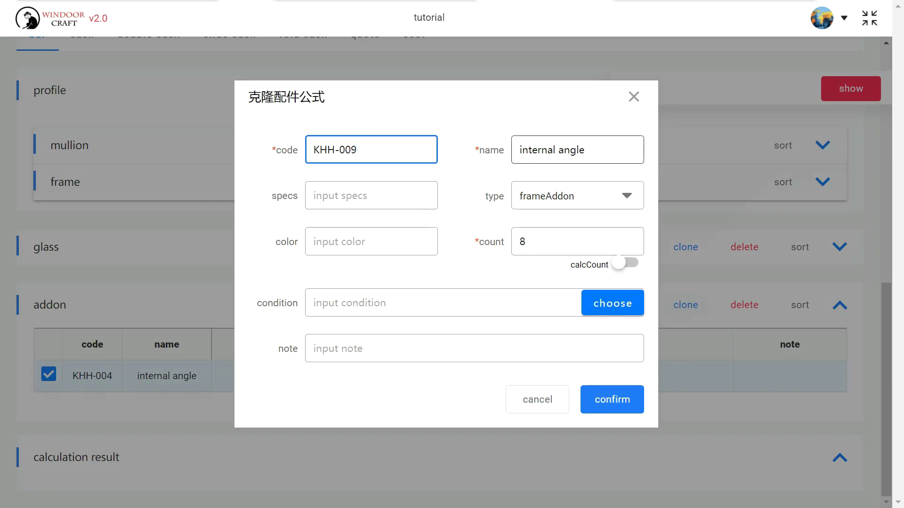
pyautogui.click(491, 143)
pyautogui.write('scre')
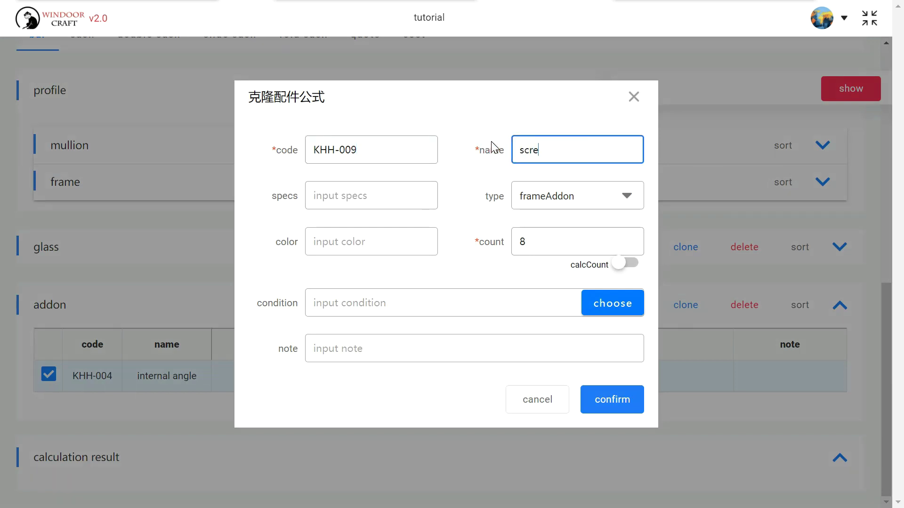
pyautogui.write("w inst'n")
pyautogui.doubleClick(513, 243)
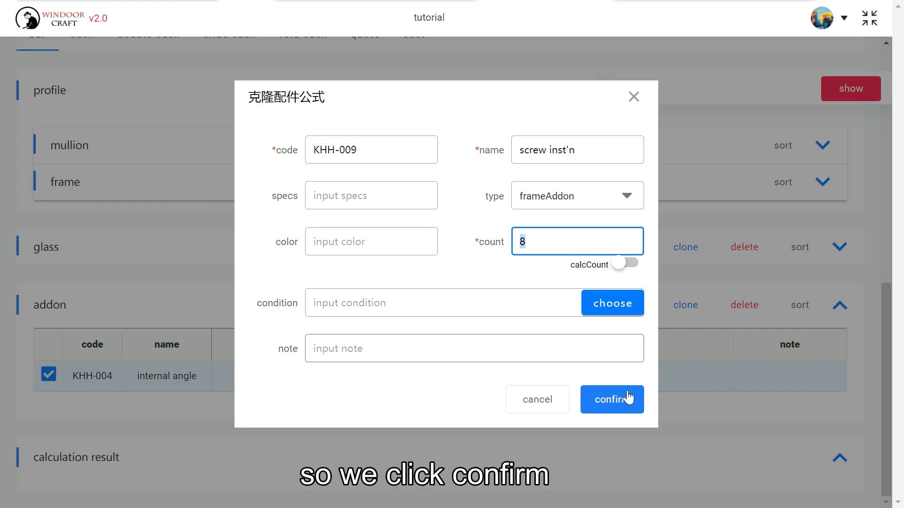
pyautogui.click(628, 412)
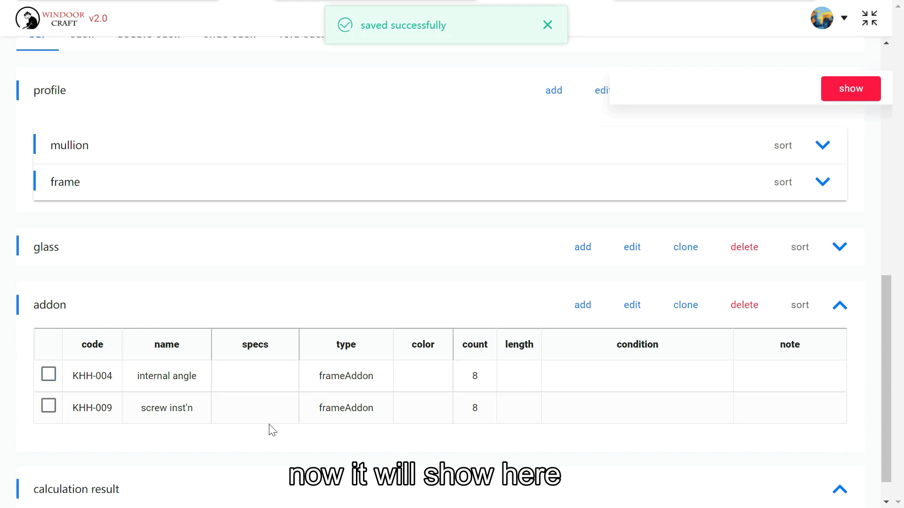
# - Collapse the addon list, run the calculation test on the window and check the profile and addon results
pyautogui.click(849, 307)
pyautogui.scroll(5, 821, 142)
pyautogui.scroll(3, 822, 142)
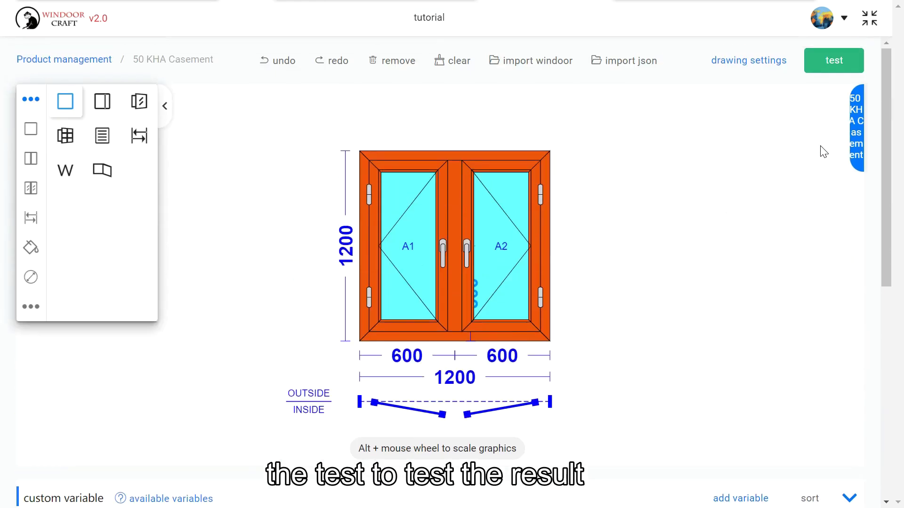
pyautogui.click(834, 63)
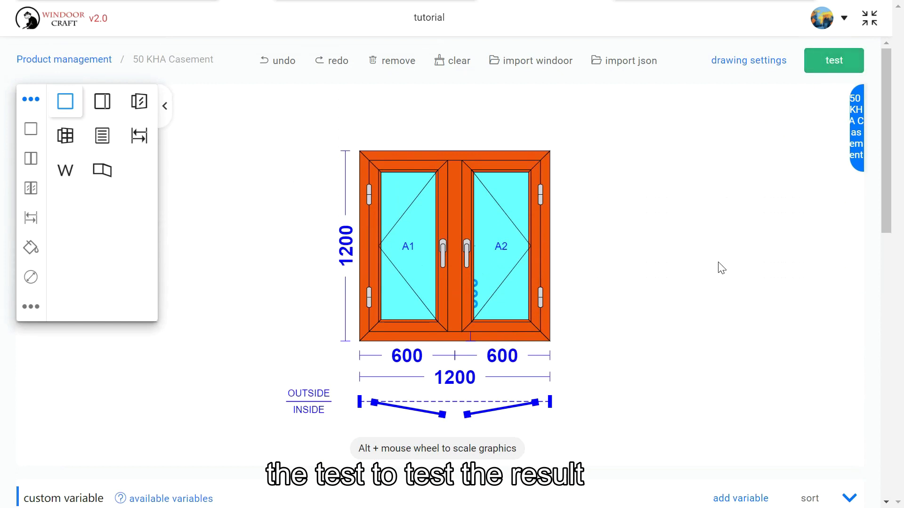
pyautogui.scroll(-14, 718, 267)
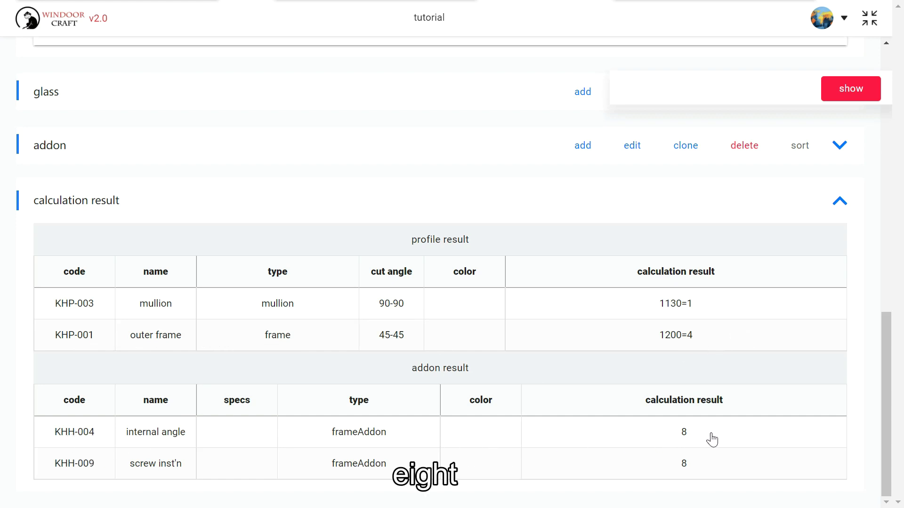
# - Go back over the window drawing and switch from the bar formulas to the sash formulas
pyautogui.scroll(5, 654, 362)
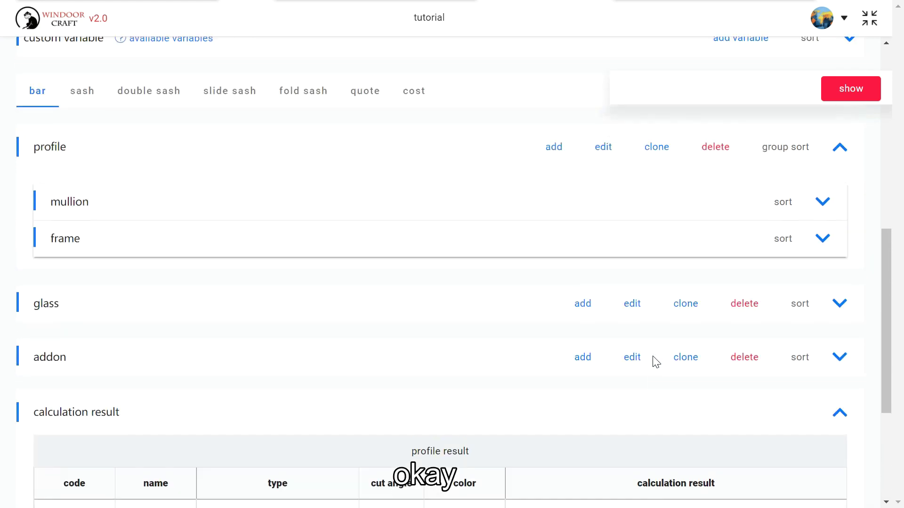
pyautogui.scroll(5, 655, 362)
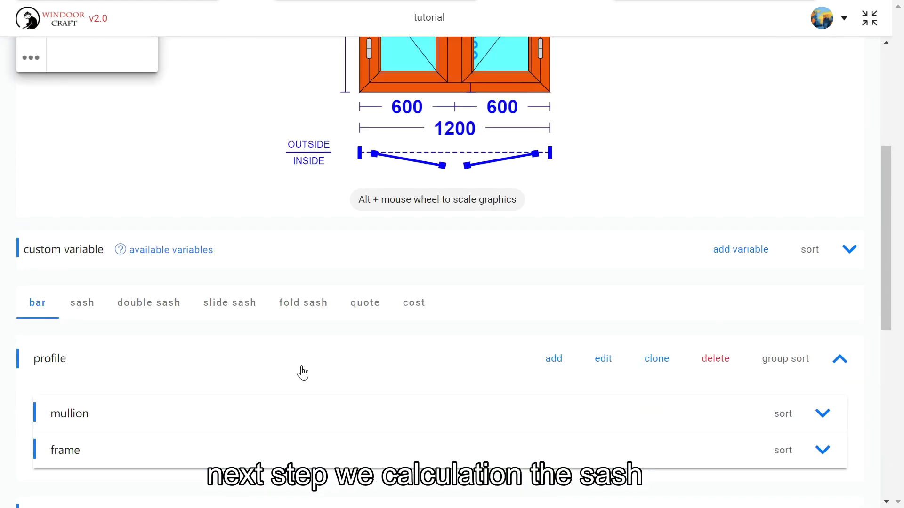
pyautogui.scroll(3, 302, 372)
pyautogui.scroll(3, 756, 244)
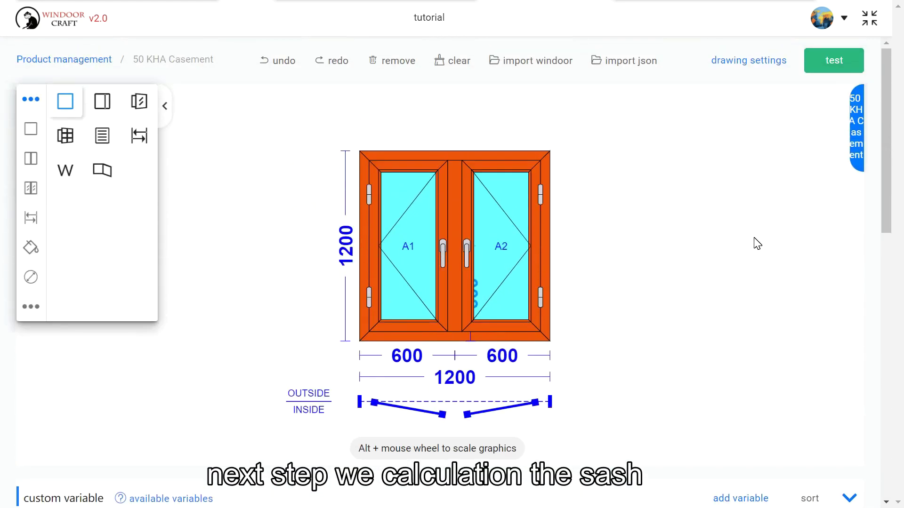
pyautogui.scroll(-5, 156, 323)
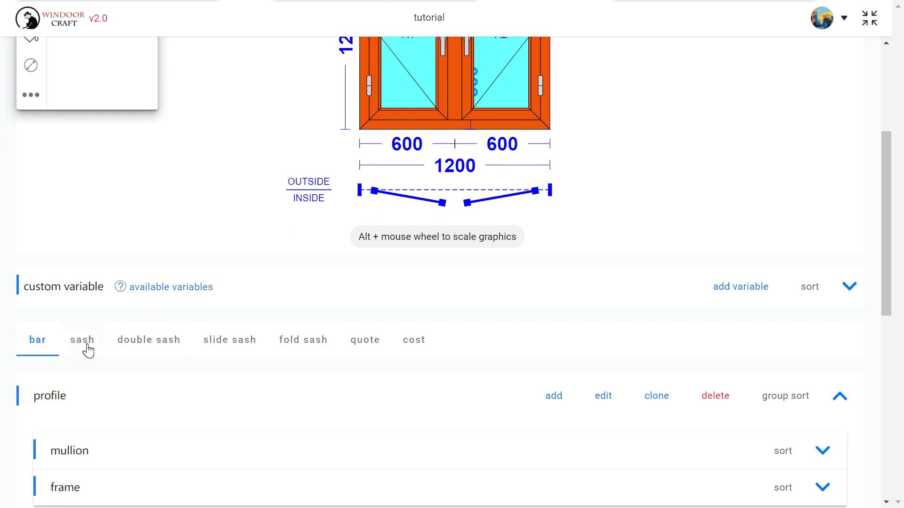
pyautogui.click(85, 346)
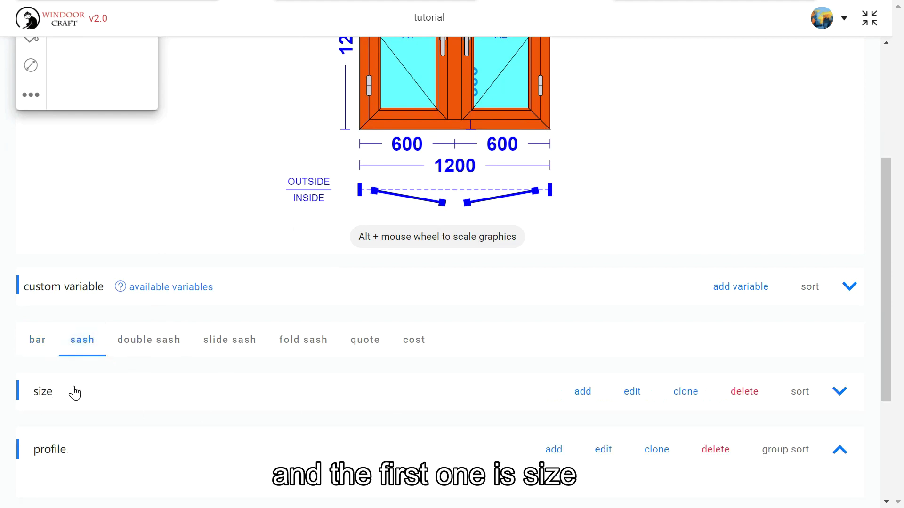
pyautogui.scroll(-1, 125, 389)
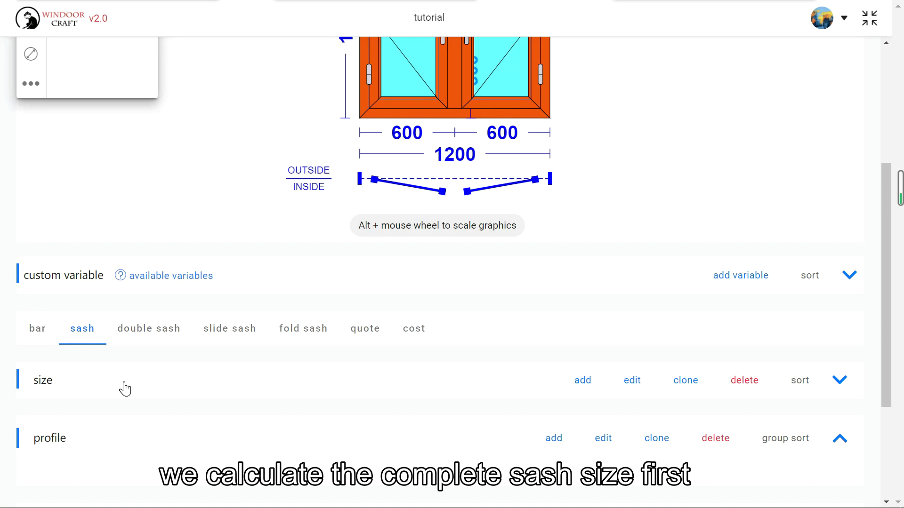
pyautogui.scroll(5, 125, 389)
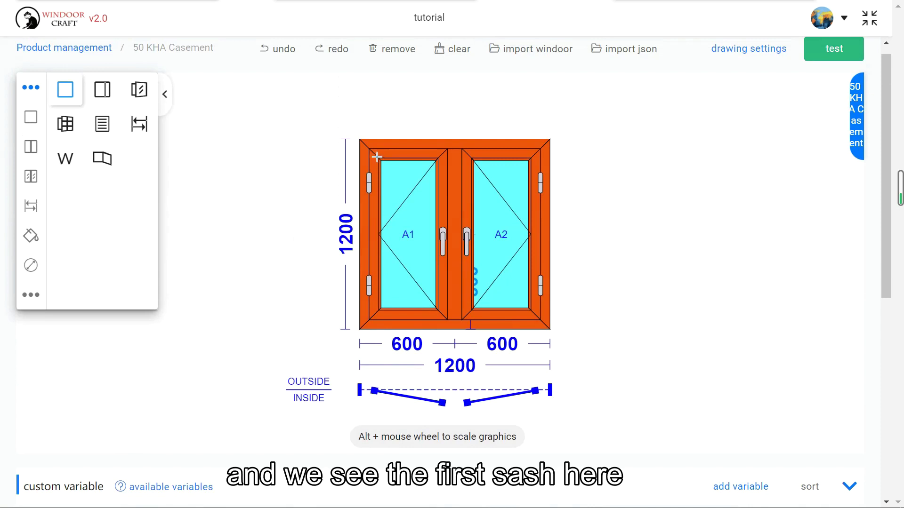
pyautogui.moveTo(369, 151)
pyautogui.mouseDown()
pyautogui.moveTo(400, 219)
pyautogui.moveTo(377, 284)
pyautogui.moveTo(406, 306)
pyautogui.moveTo(456, 255)
pyautogui.moveTo(424, 153)
pyautogui.moveTo(377, 156)
pyautogui.mouseUp()
pyautogui.moveTo(471, 158)
pyautogui.mouseDown()
pyautogui.moveTo(492, 157)
pyautogui.moveTo(470, 264)
pyautogui.moveTo(509, 307)
pyautogui.moveTo(543, 227)
pyautogui.moveTo(512, 164)
pyautogui.moveTo(485, 159)
pyautogui.mouseUp()
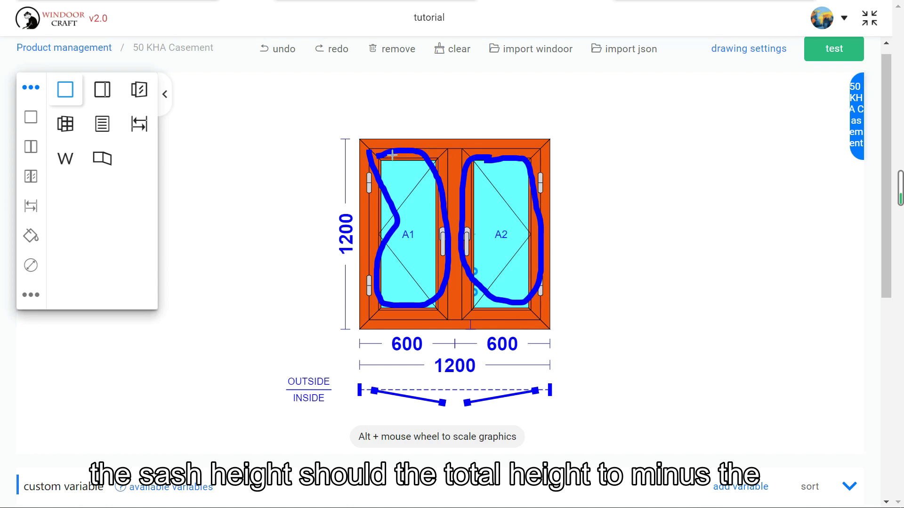
pyautogui.moveTo(392, 134); pyautogui.dragTo(393, 148)
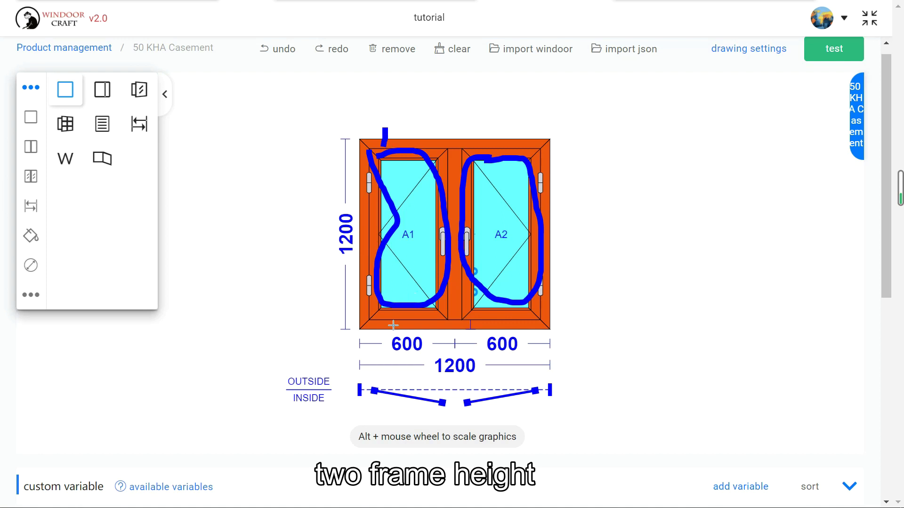
pyautogui.moveTo(383, 323); pyautogui.dragTo(383, 335)
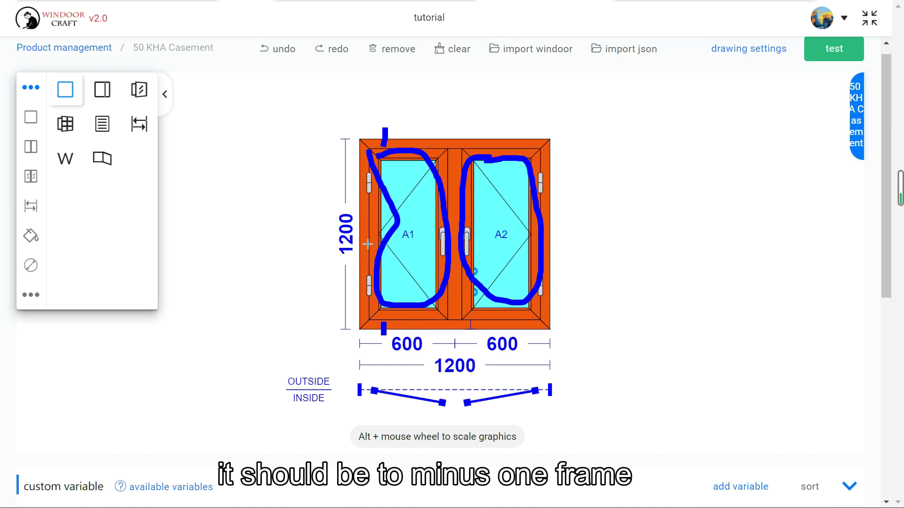
pyautogui.moveTo(362, 274); pyautogui.dragTo(370, 273)
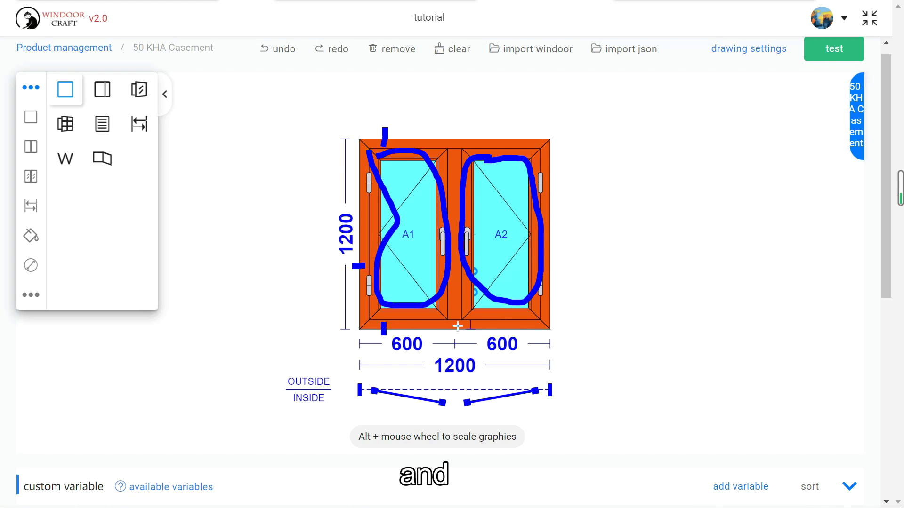
pyautogui.moveTo(461, 321)
pyautogui.mouseDown()
pyautogui.moveTo(463, 351)
pyautogui.moveTo(460, 322)
pyautogui.mouseUp()
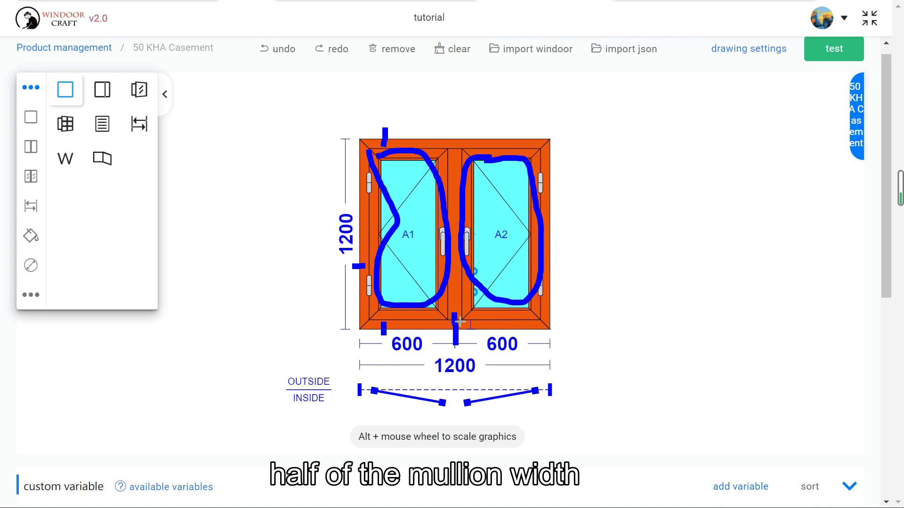
pyautogui.moveTo(453, 315); pyautogui.dragTo(447, 315)
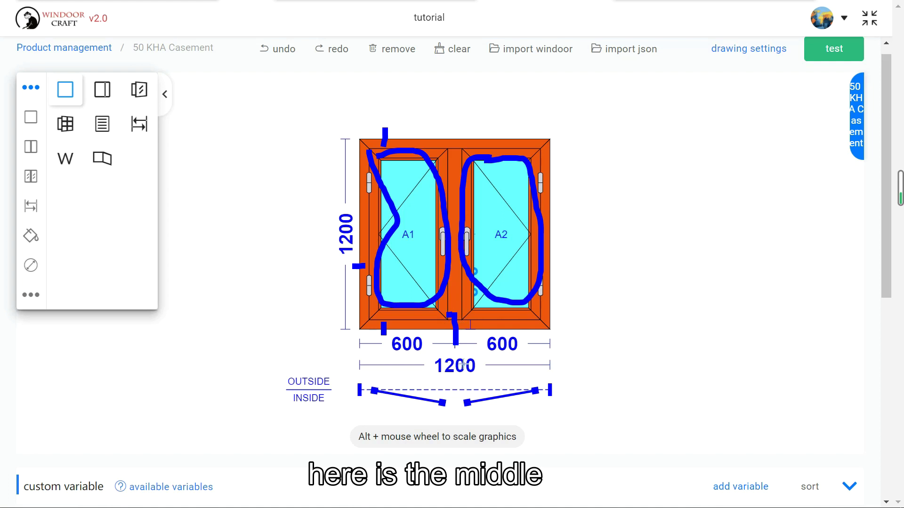
pyautogui.moveTo(455, 347)
pyautogui.mouseDown()
pyautogui.moveTo(455, 357)
pyautogui.moveTo(463, 352)
pyautogui.mouseUp()
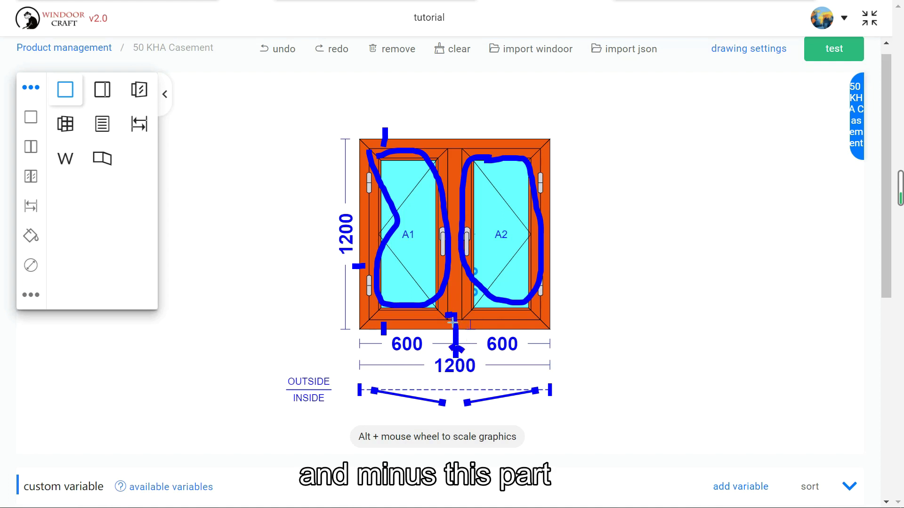
pyautogui.moveTo(455, 316); pyautogui.dragTo(456, 329)
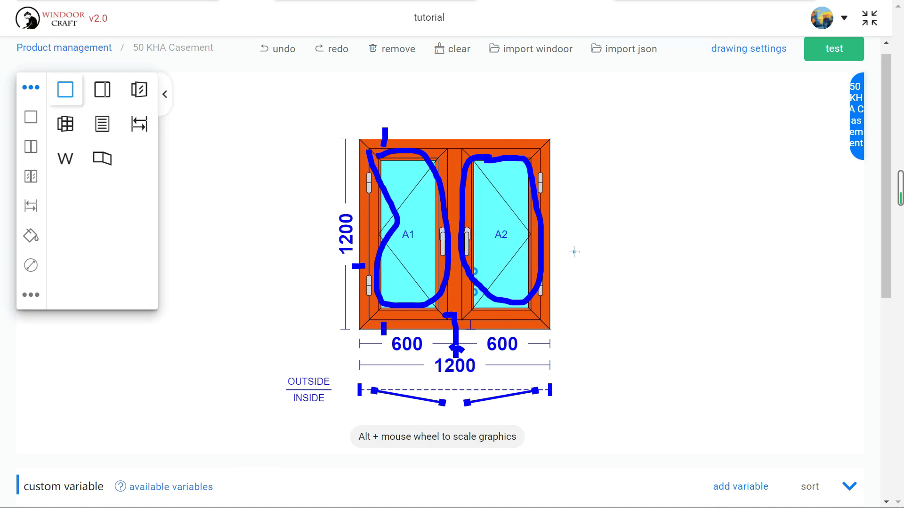
pyautogui.press('Escape')
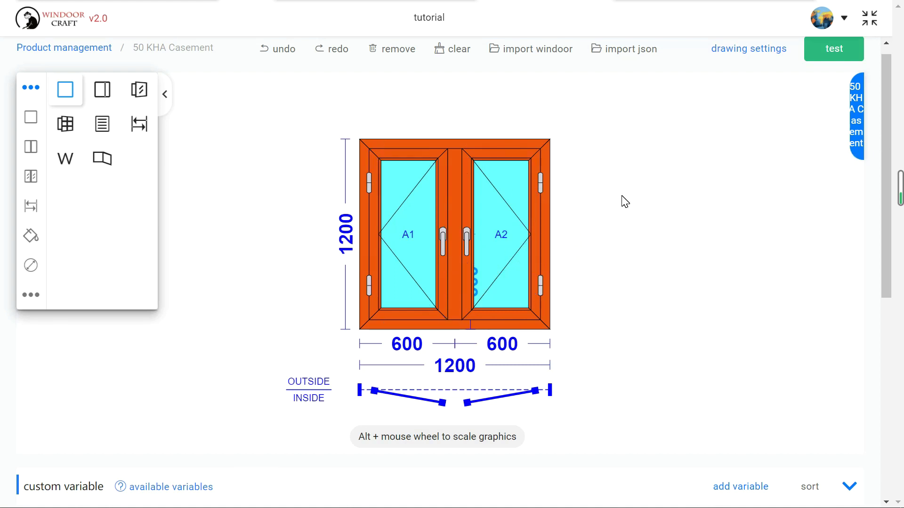
# - Start a new sash size formula of type sash with the posType frame-frame
pyautogui.scroll(-5, 625, 202)
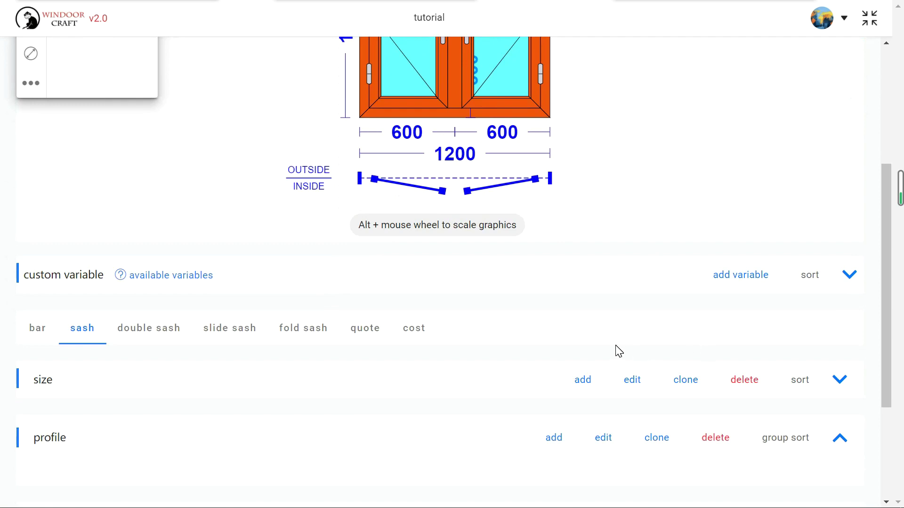
pyautogui.scroll(2, 619, 352)
pyautogui.click(589, 453)
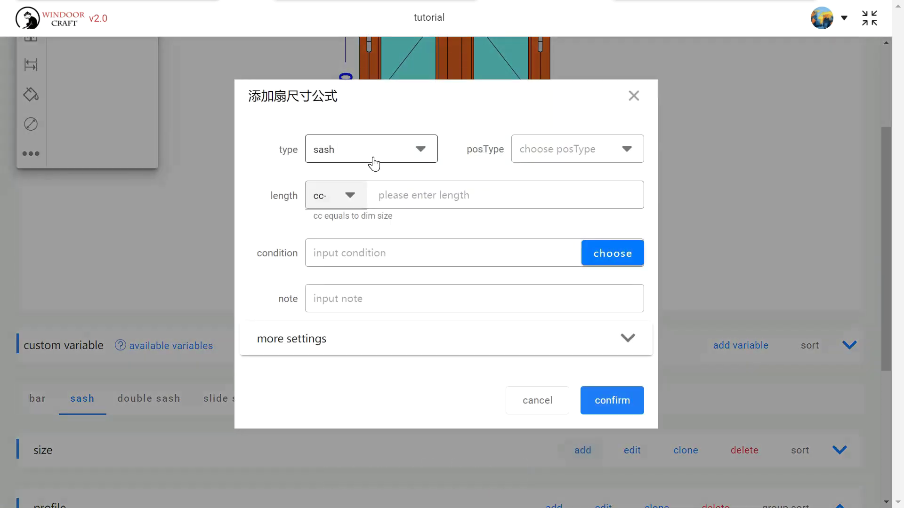
pyautogui.click(374, 163)
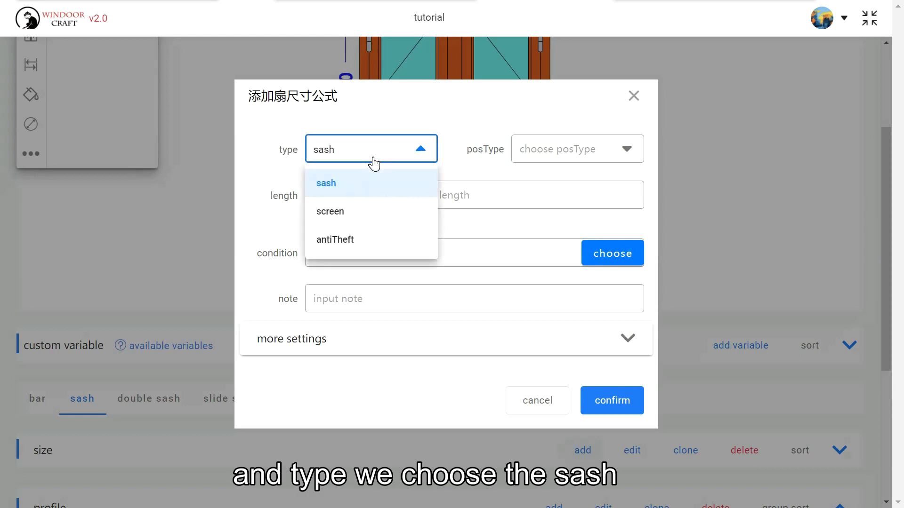
pyautogui.click(540, 125)
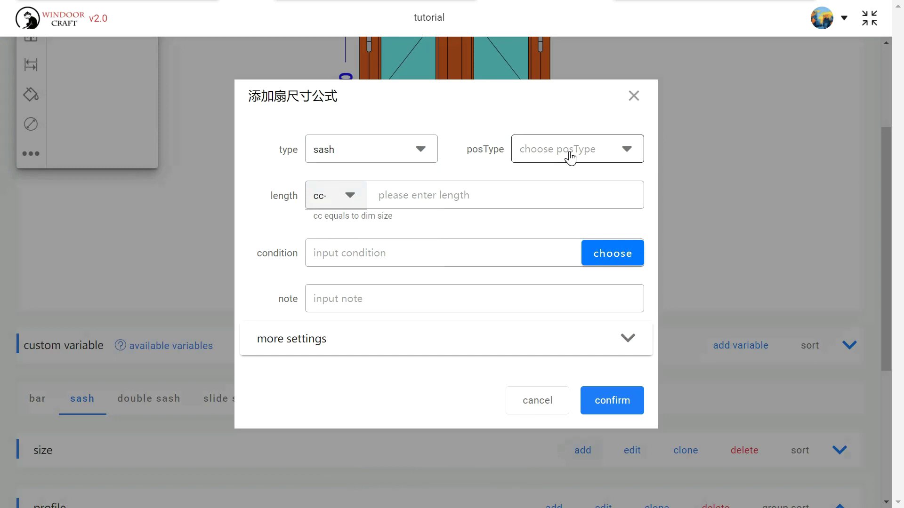
pyautogui.click(570, 156)
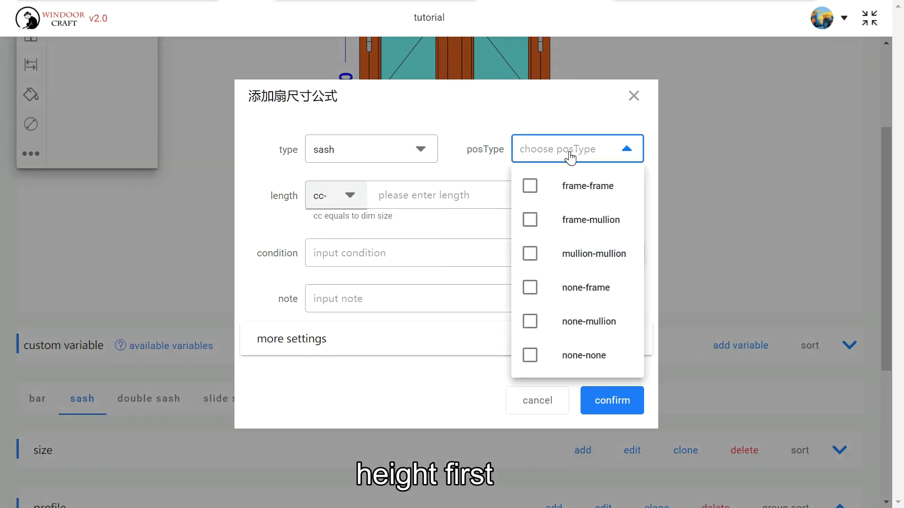
pyautogui.click(531, 187)
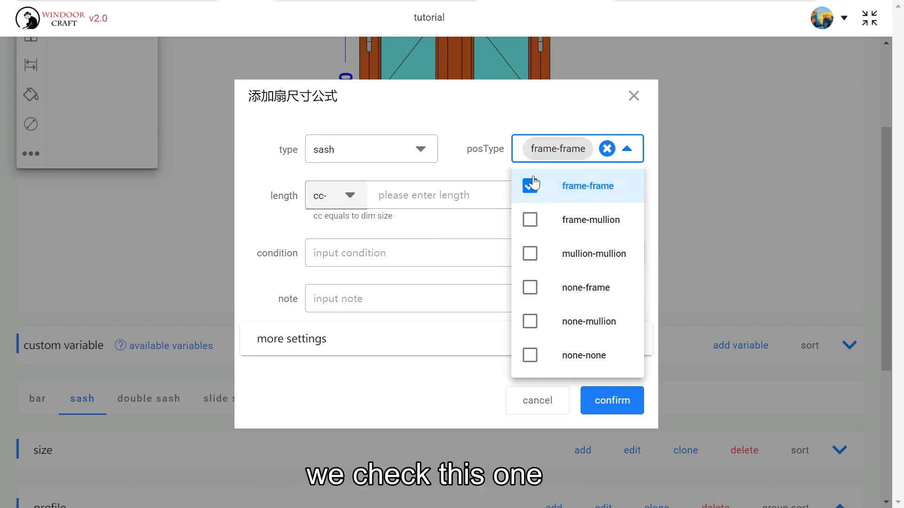
pyautogui.click(445, 168)
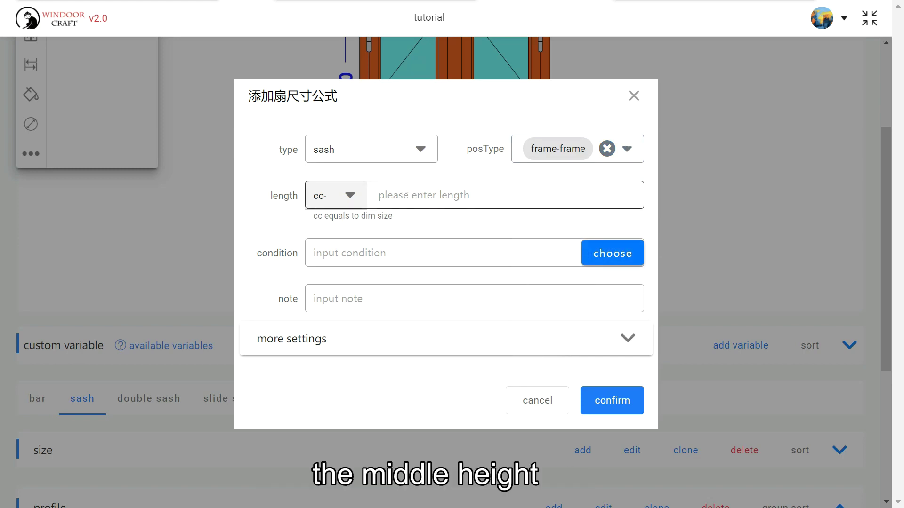
# - Set the sash size formula's length to cc-40-40+7+7 and save it
pyautogui.click(403, 197)
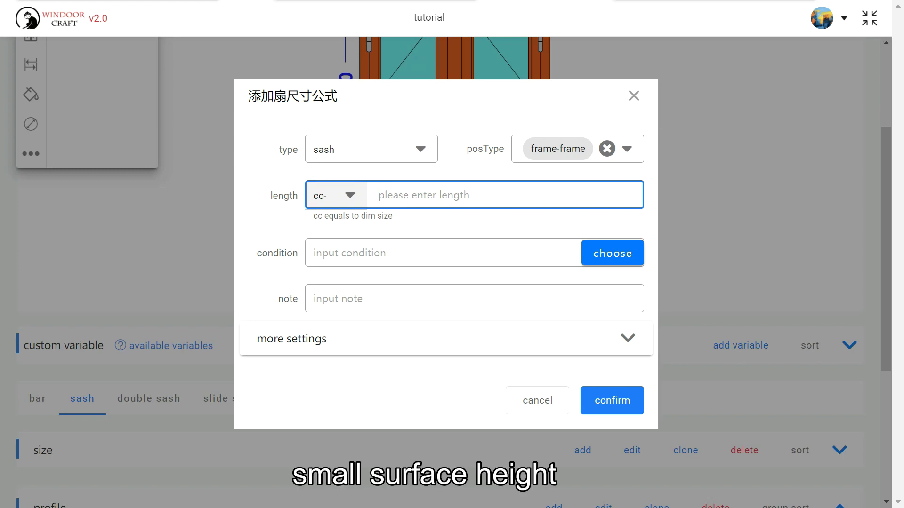
pyautogui.write('40')
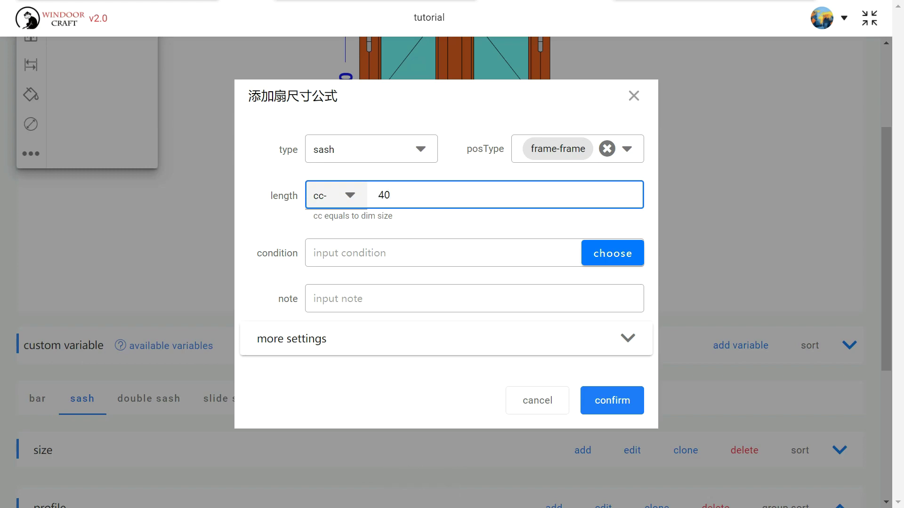
pyautogui.write('-')
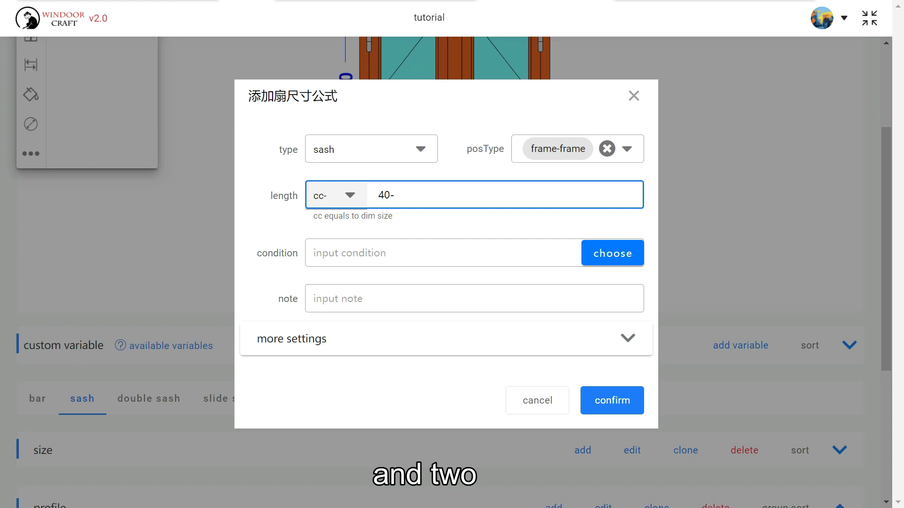
pyautogui.write('40')
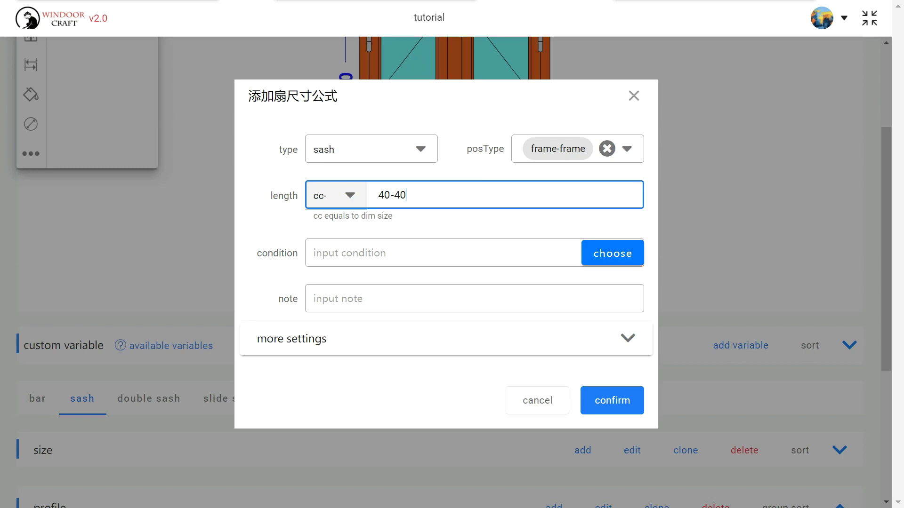
pyautogui.write('7+7')
pyautogui.scroll(-1, 620, 404)
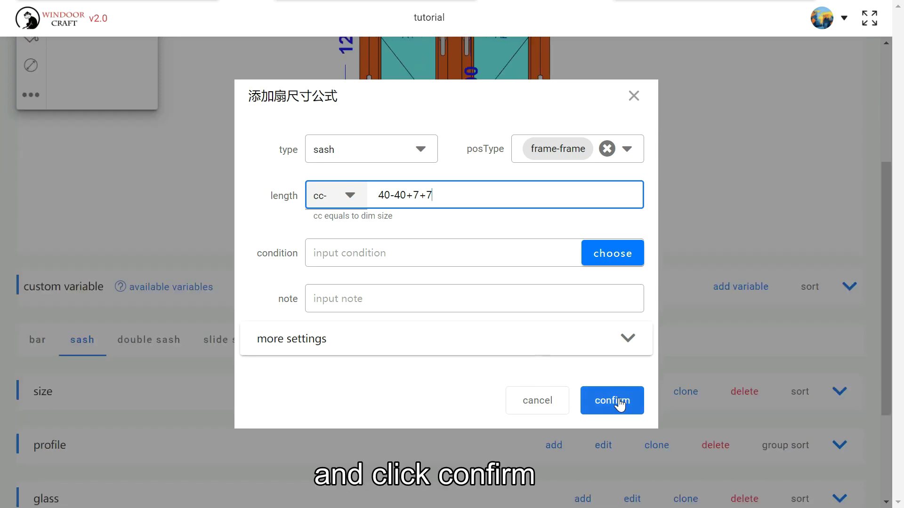
pyautogui.click(621, 404)
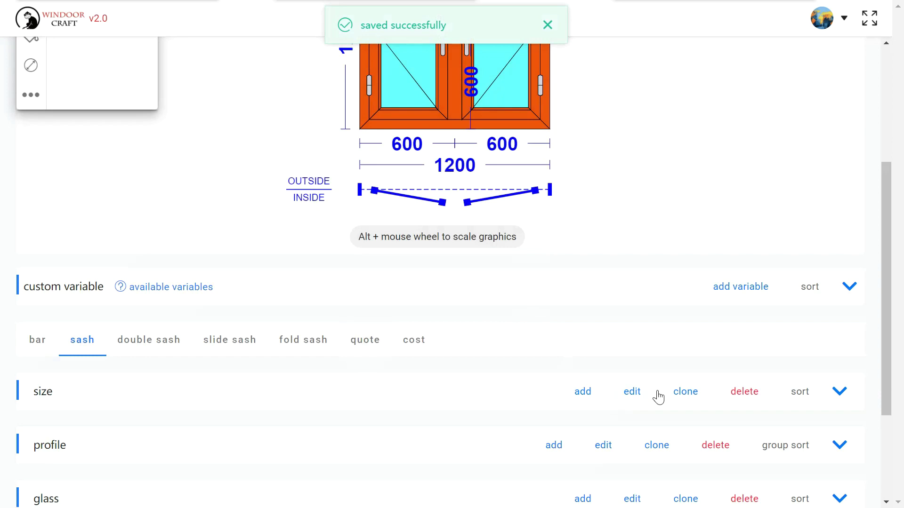
# - Clone the saved frame-frame sash size formula and change the copy's posType to frame-mullion only
pyautogui.click(840, 392)
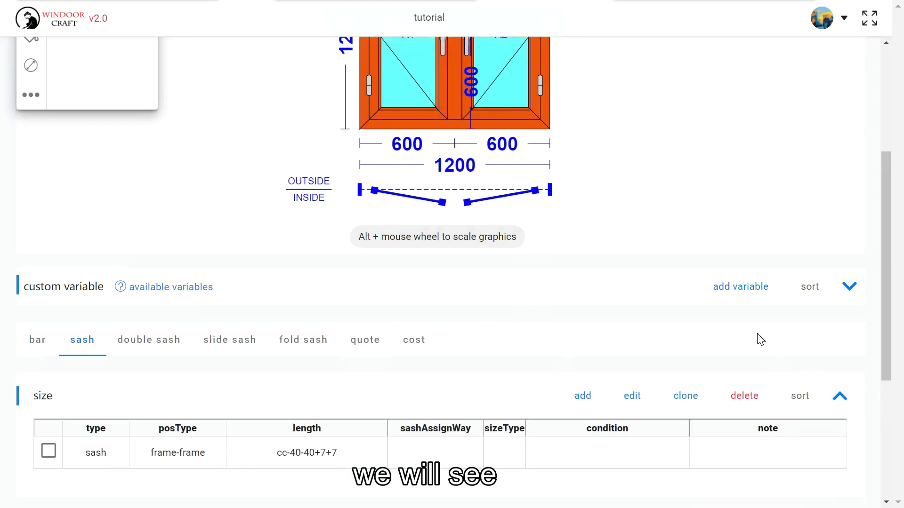
pyautogui.scroll(-1, 761, 339)
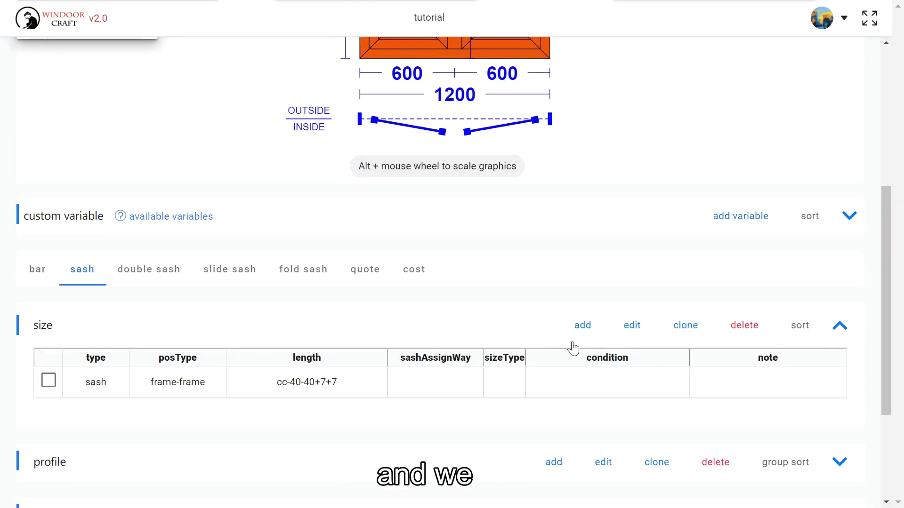
pyautogui.click(553, 383)
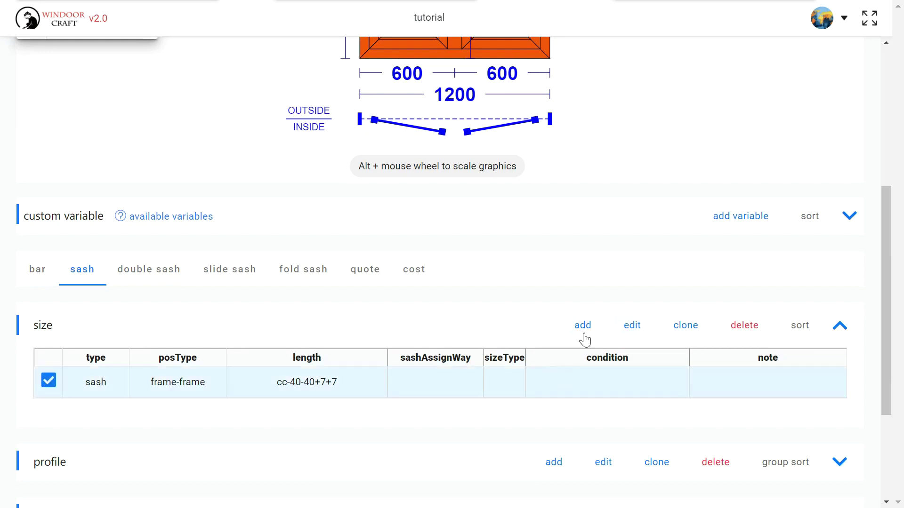
pyautogui.click(687, 329)
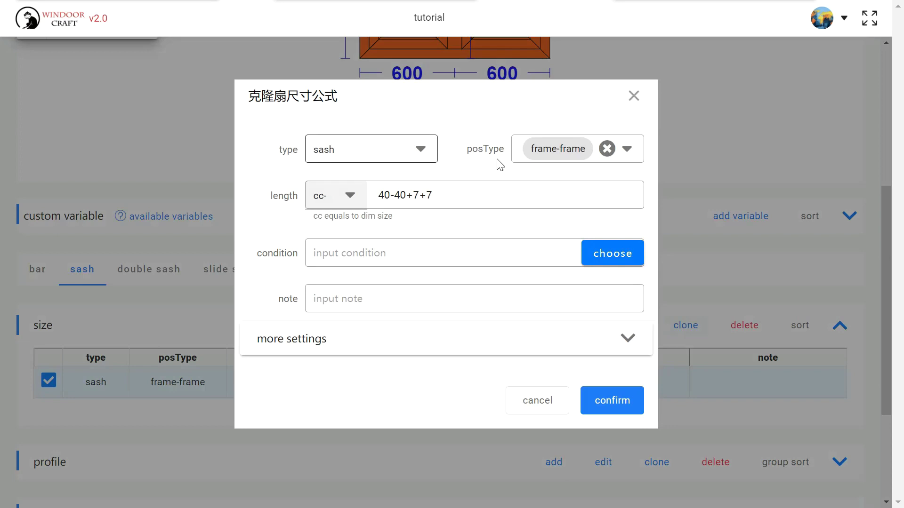
pyautogui.click(584, 154)
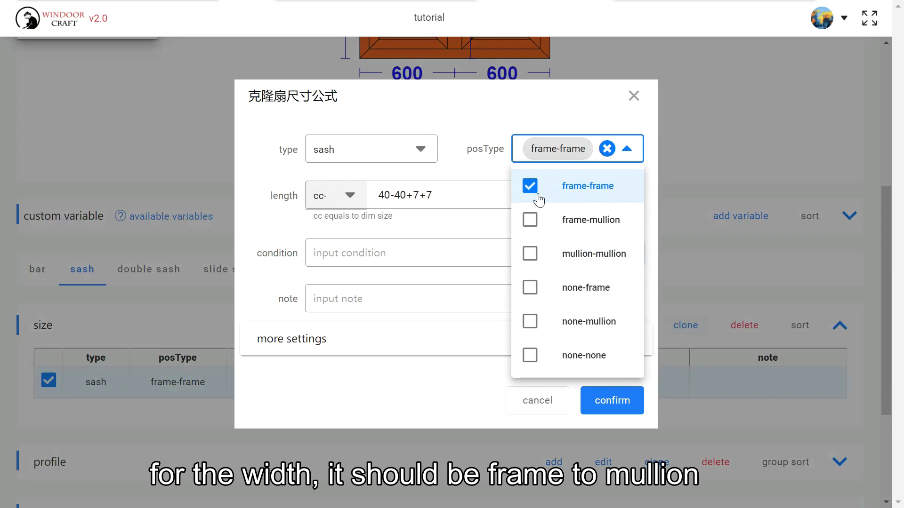
pyautogui.click(534, 217)
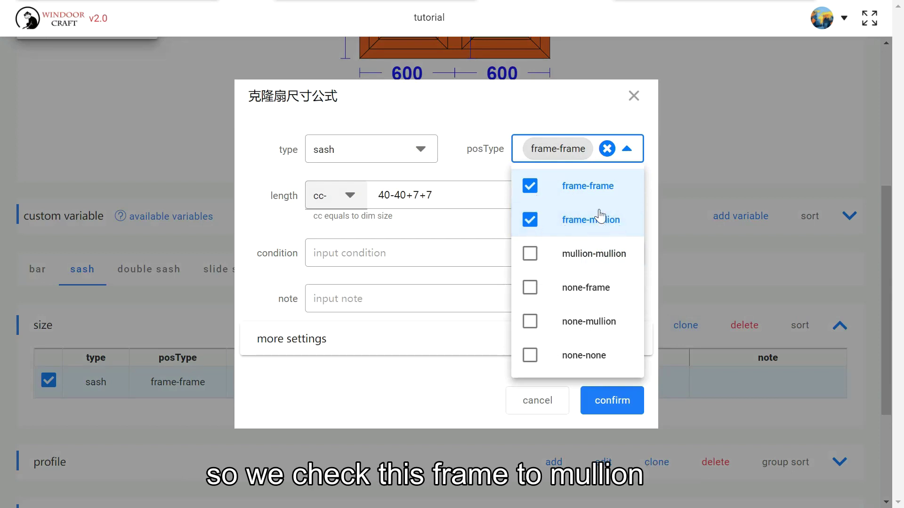
pyautogui.click(530, 188)
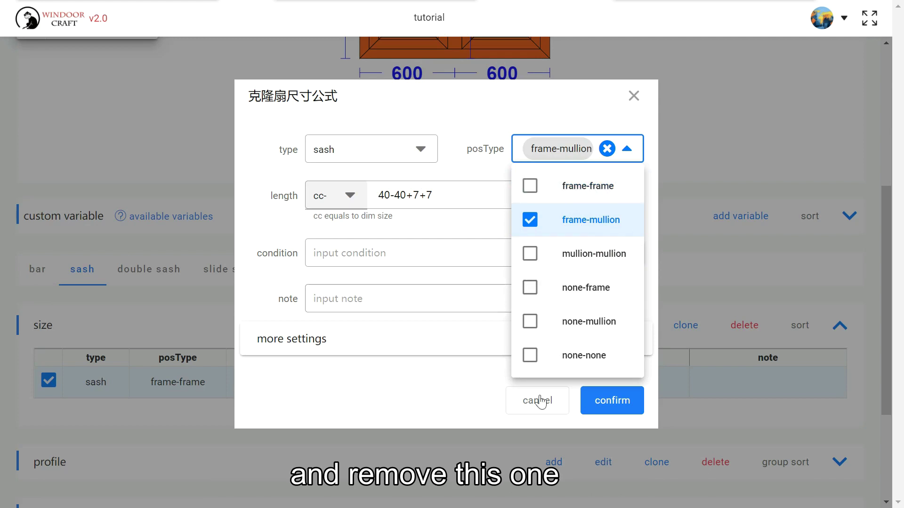
pyautogui.click(448, 377)
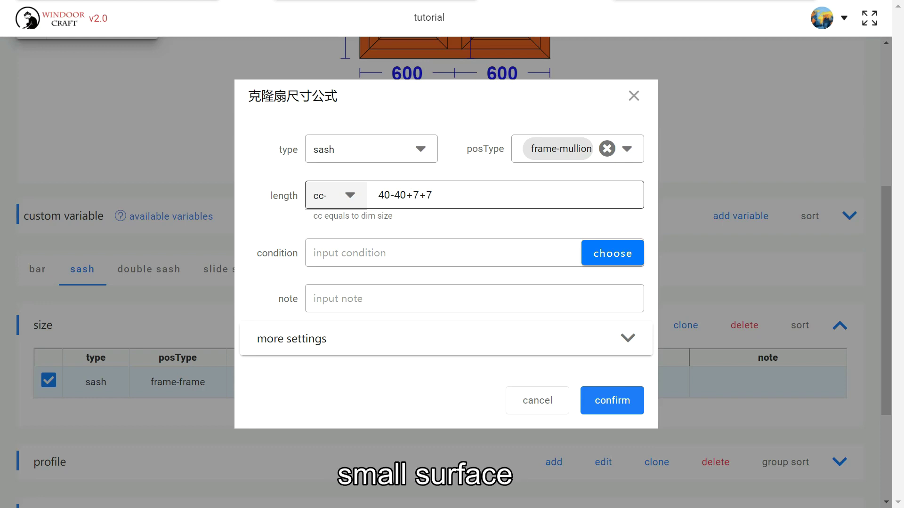
# - Set the cloned frame-mullion formula's length to cc-40-20+7+7 and save it
pyautogui.click(397, 195)
pyautogui.press('BackSpace')
pyautogui.write('2')
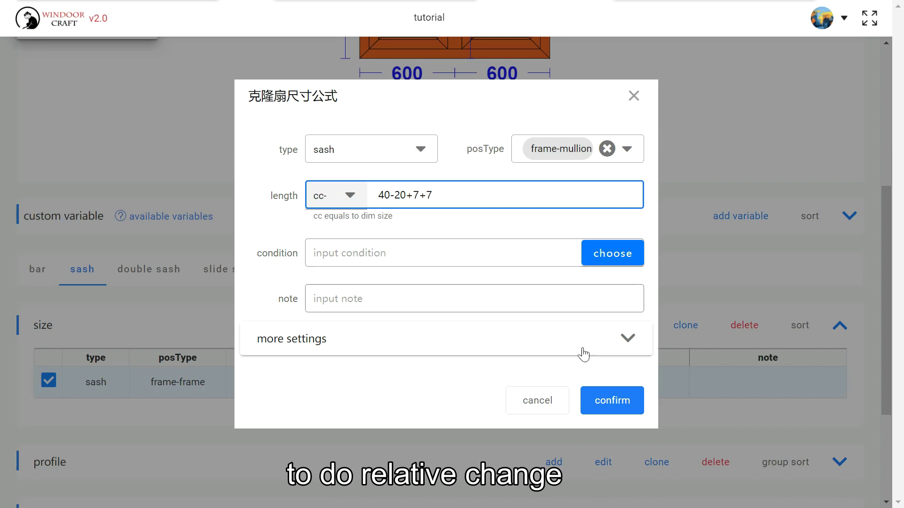
pyautogui.click(613, 403)
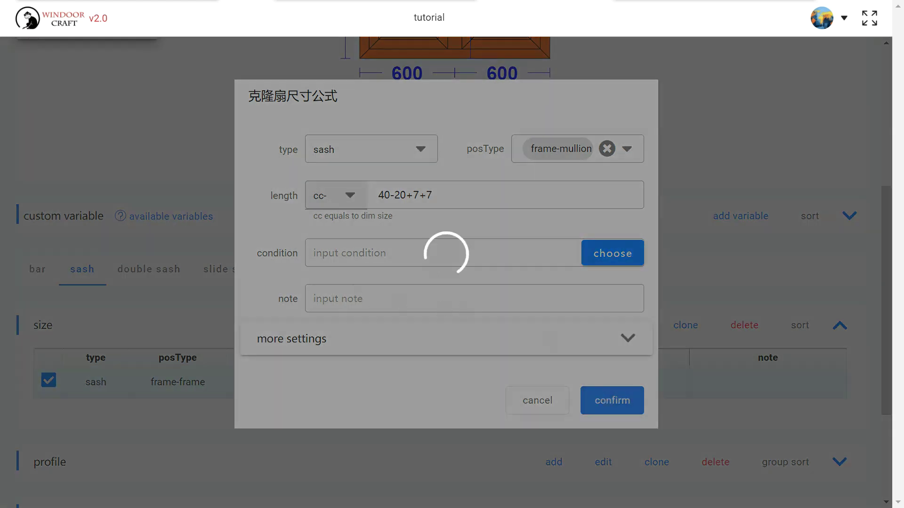
# - Compare the two sash size formulas with the sash height and width in the window drawing, and collapse the size list
pyautogui.scroll(4, 474, 306)
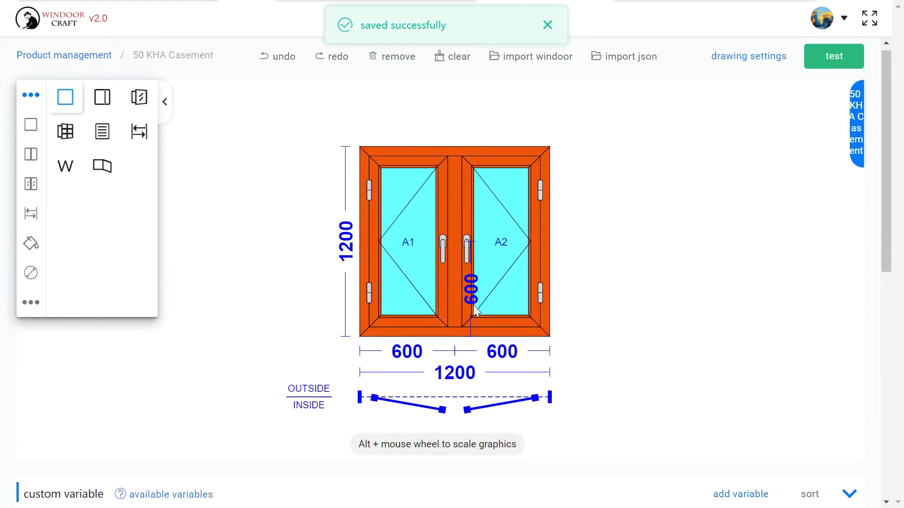
pyautogui.scroll(-2, 473, 306)
pyautogui.scroll(1, 474, 306)
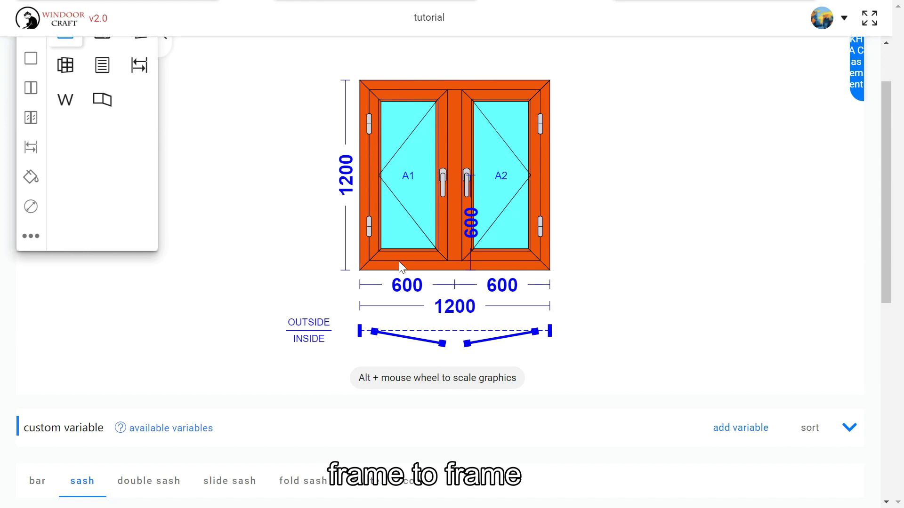
pyautogui.scroll(-3, 688, 249)
pyautogui.scroll(3, 689, 245)
pyautogui.scroll(-6, 690, 245)
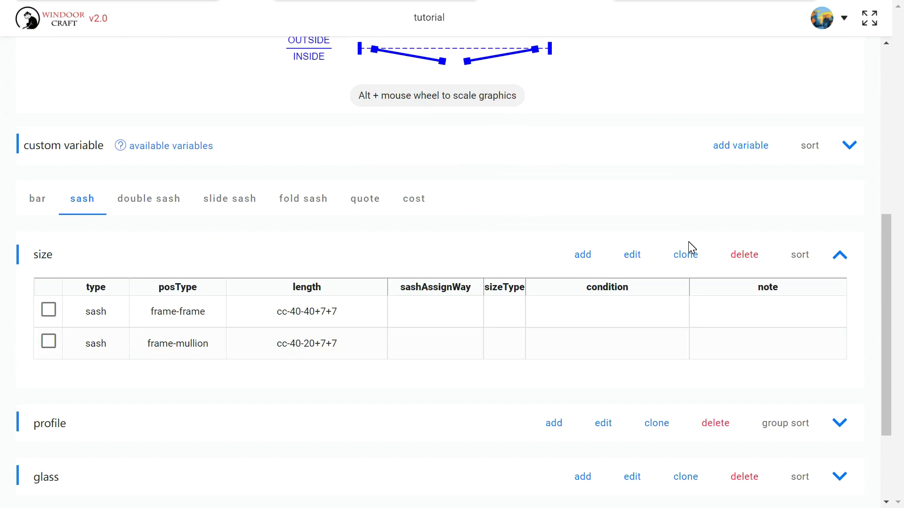
pyautogui.scroll(5, 557, 226)
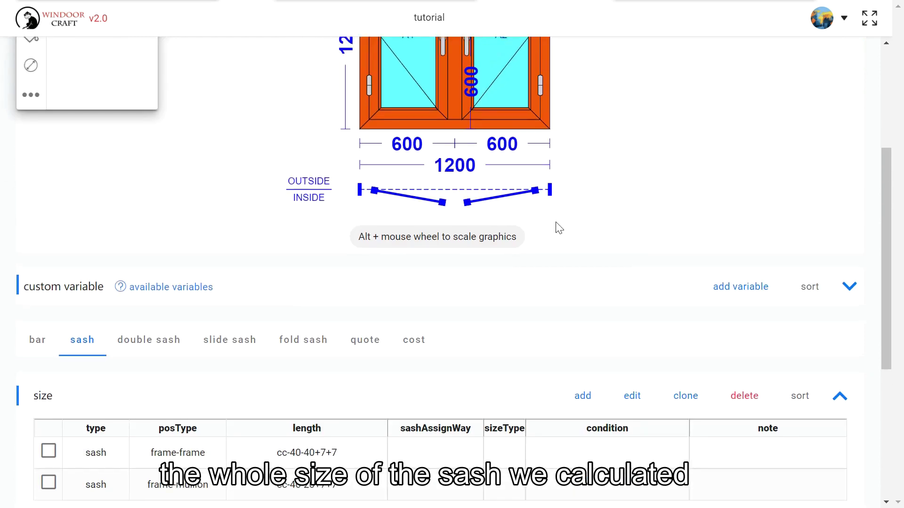
pyautogui.scroll(2, 558, 227)
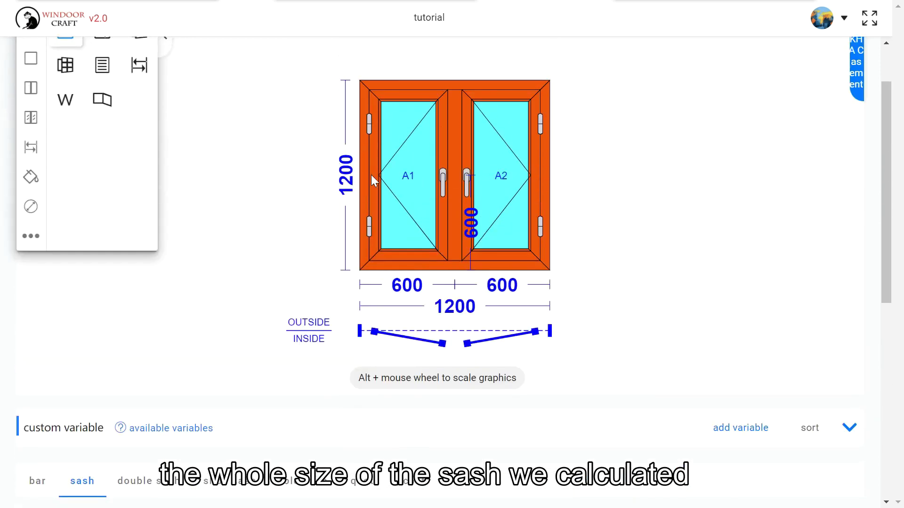
pyautogui.scroll(-5, 629, 228)
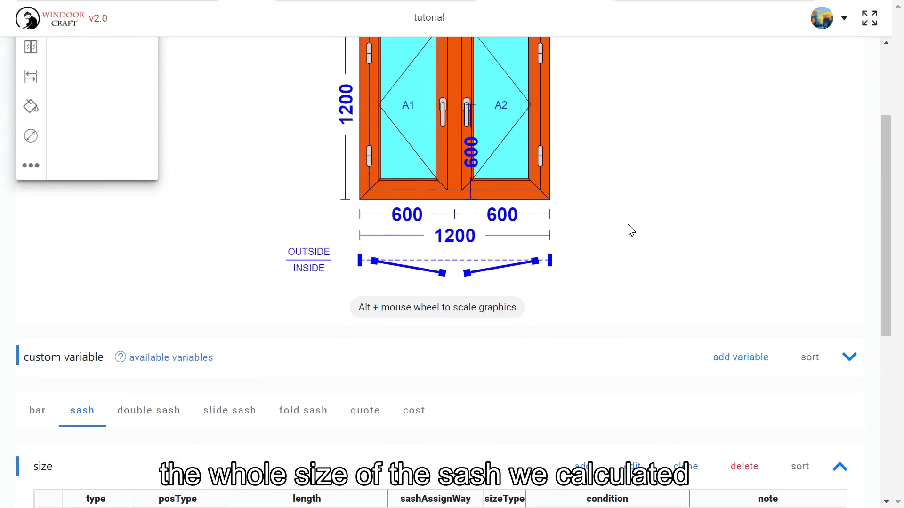
pyautogui.click(840, 326)
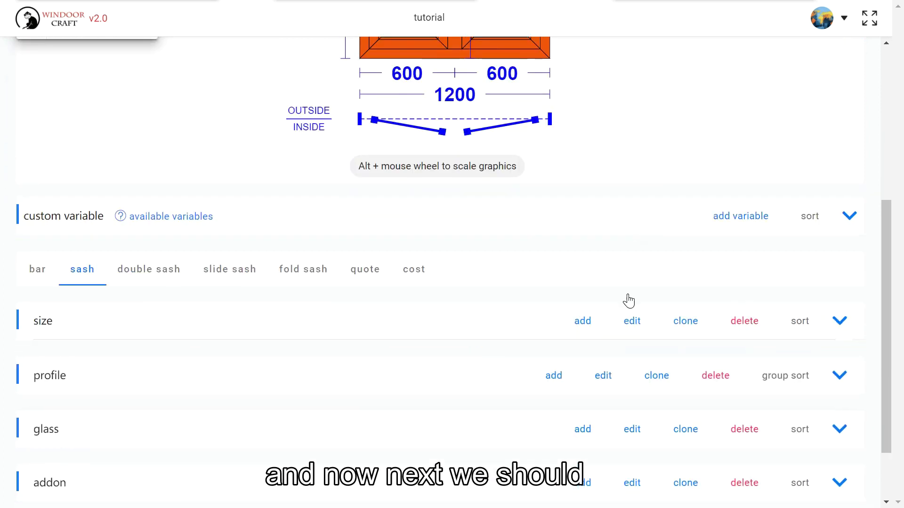
# - Start a new sash profile formula with the code KHP-002 and the name open out sash
pyautogui.scroll(2, 511, 272)
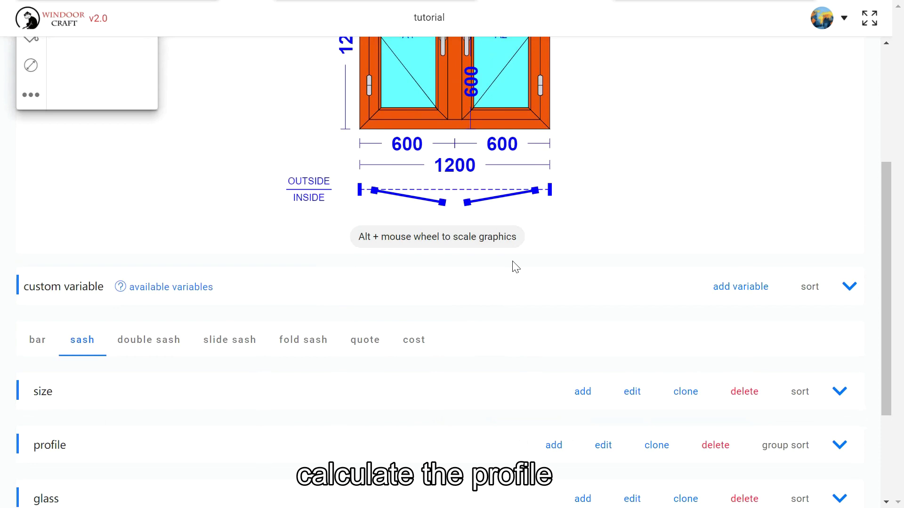
pyautogui.scroll(-2, 513, 270)
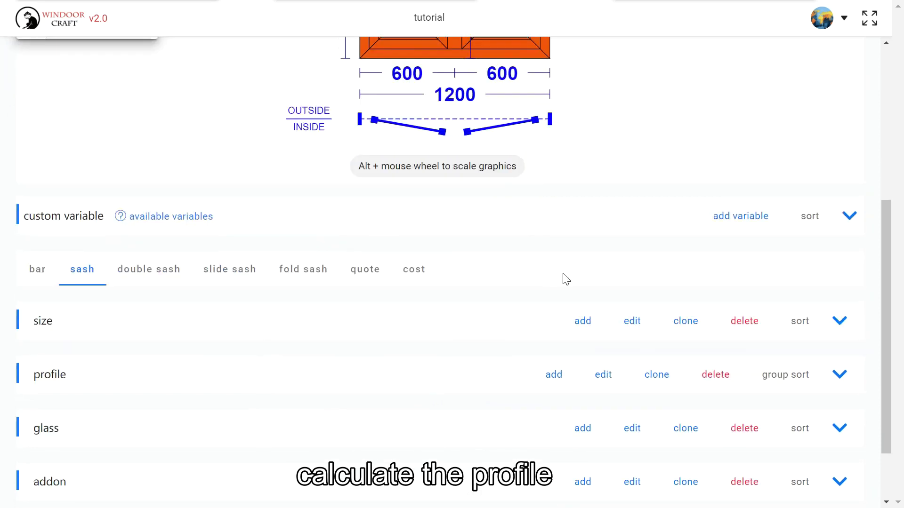
pyautogui.click(554, 375)
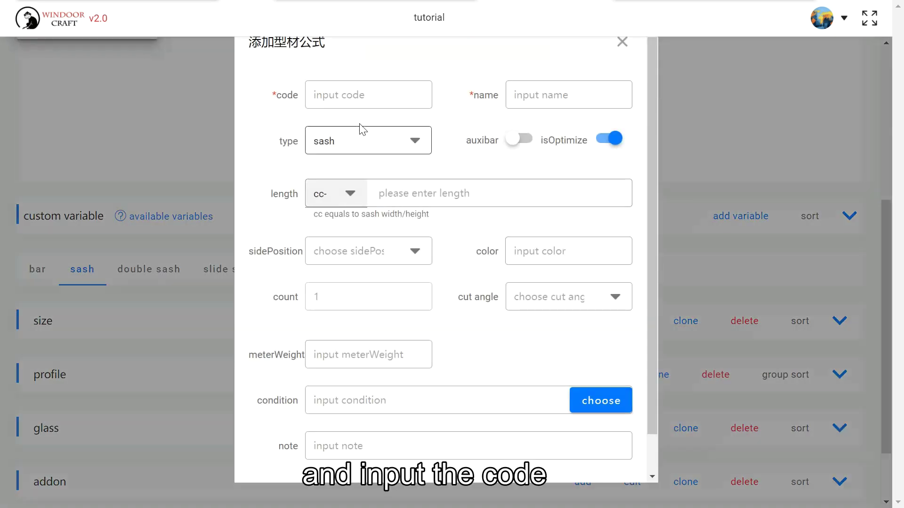
pyautogui.scroll(-1, 365, 92)
pyautogui.click(339, 54)
pyautogui.write('K')
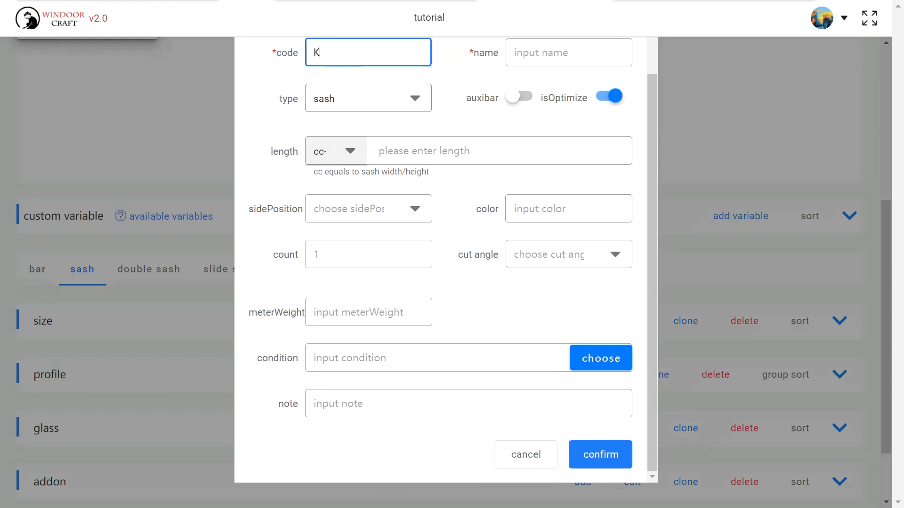
pyautogui.write('HP-002')
pyautogui.click(588, 55)
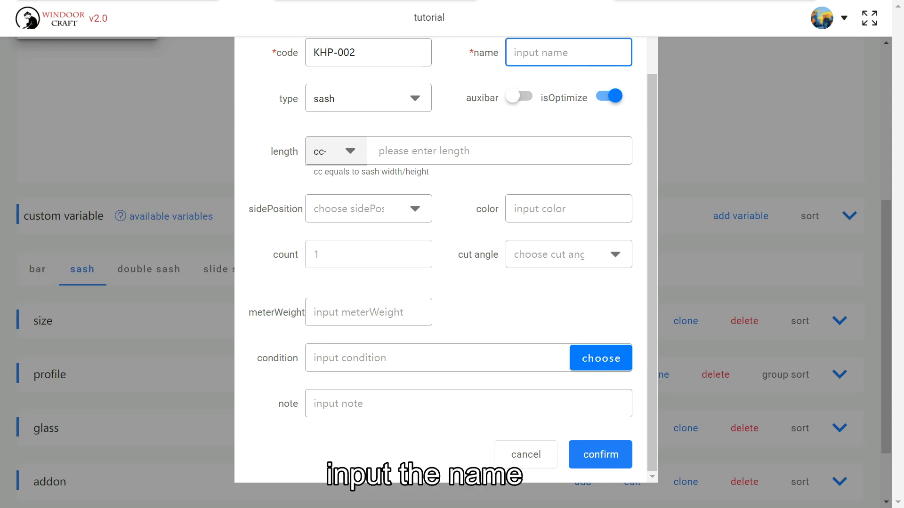
pyautogui.write('open ')
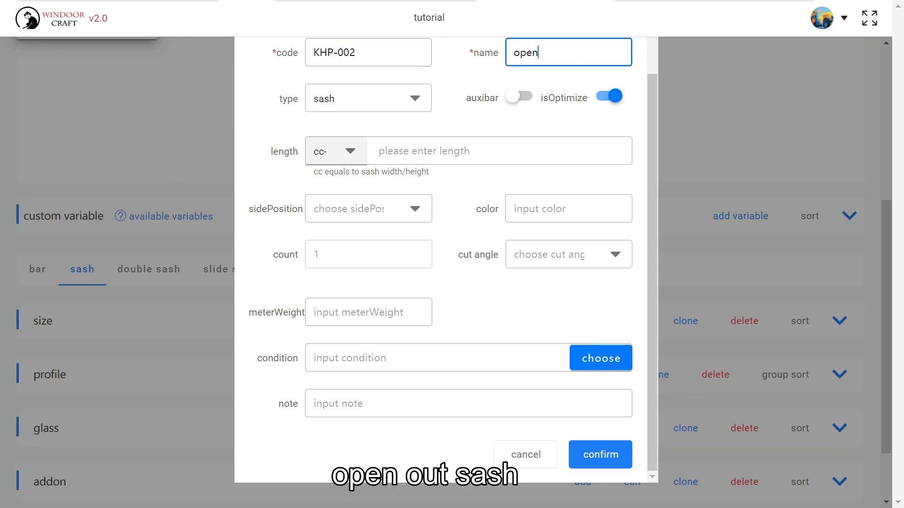
pyautogui.write('out sash')
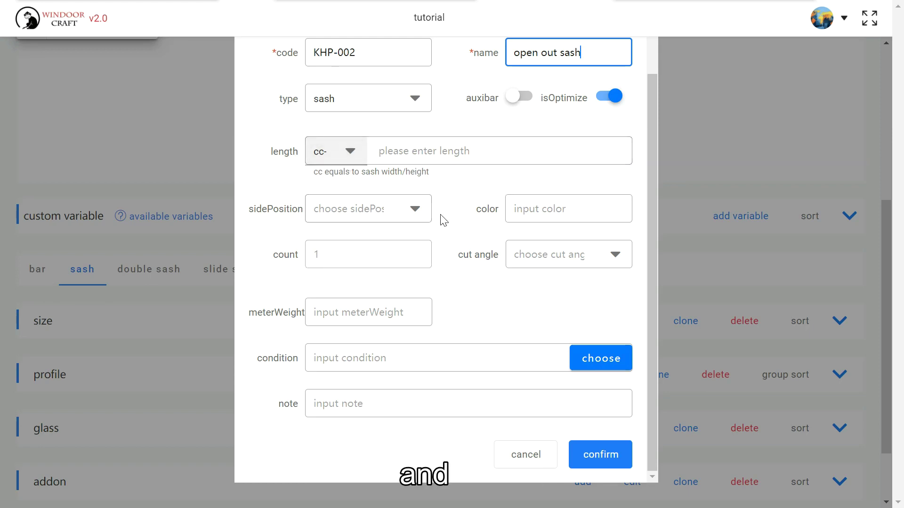
# - Set the KHP-002 profile's cut angle to 45-45 and save the formula
pyautogui.click(563, 258)
pyautogui.click(536, 288)
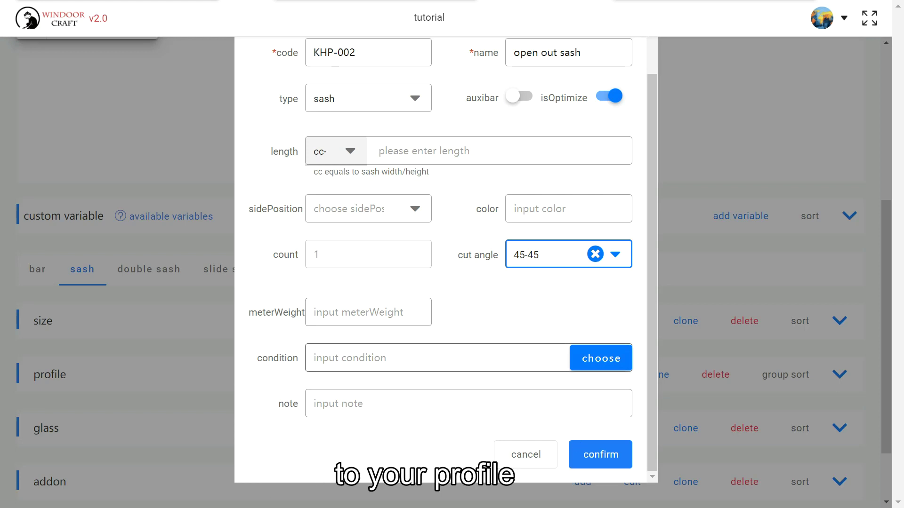
pyautogui.click(602, 455)
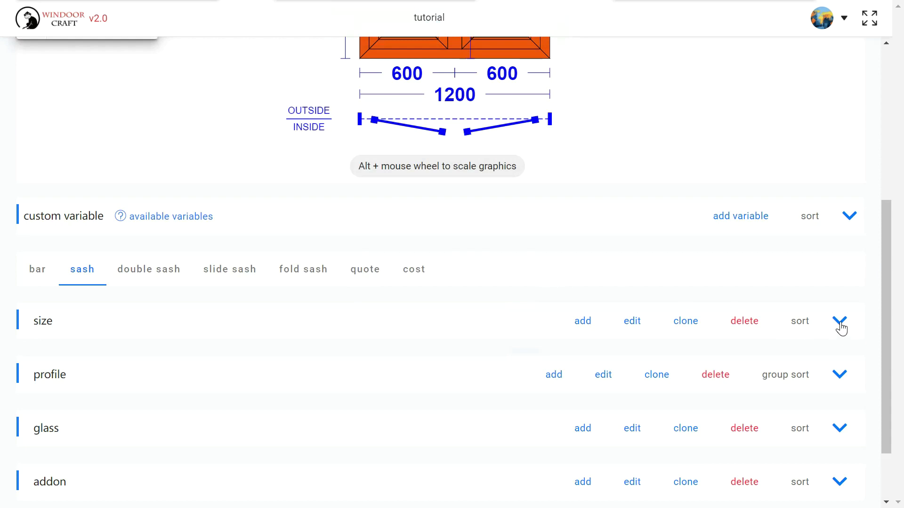
# - Check the saved open out sash entry in the sash group of the profile formulas, and collapse the group
pyautogui.click(840, 375)
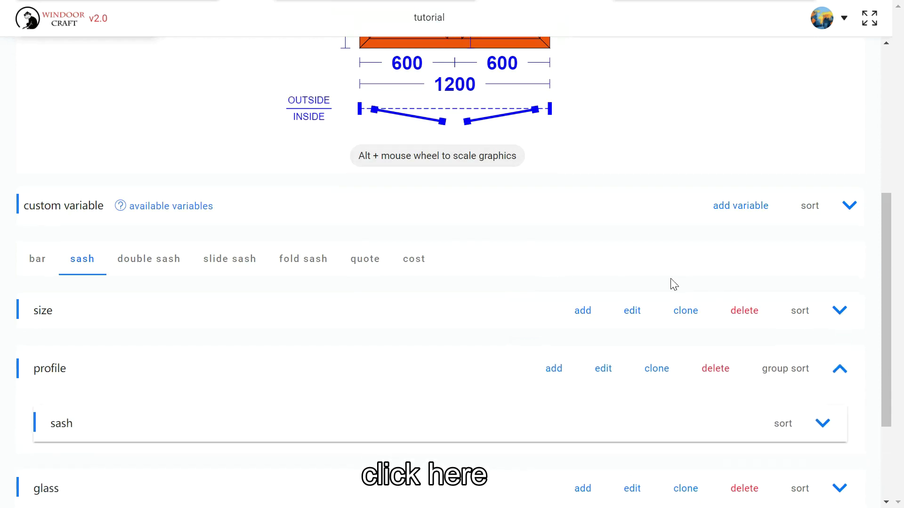
pyautogui.click(825, 365)
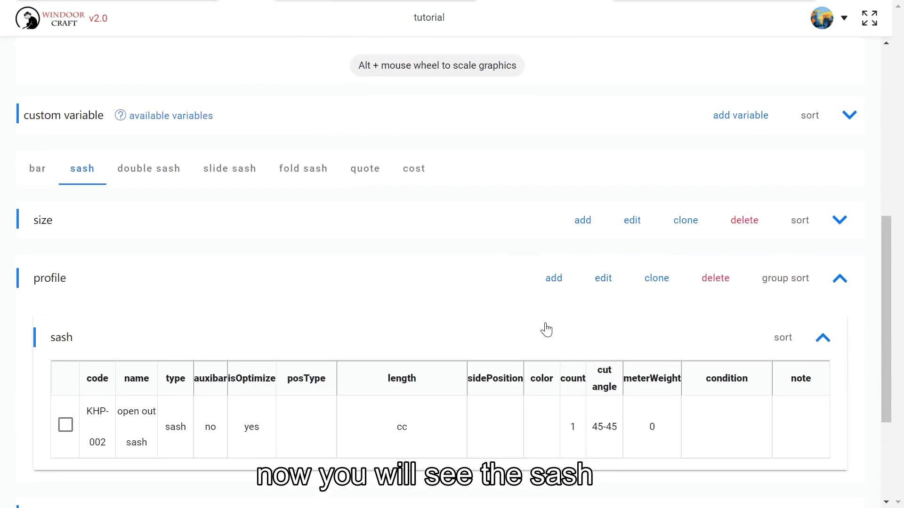
pyautogui.scroll(-1, 363, 373)
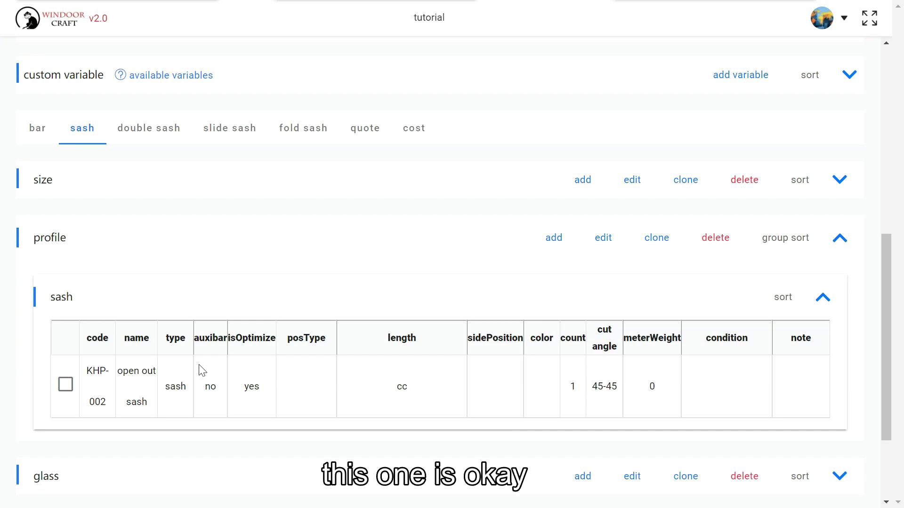
pyautogui.click(657, 304)
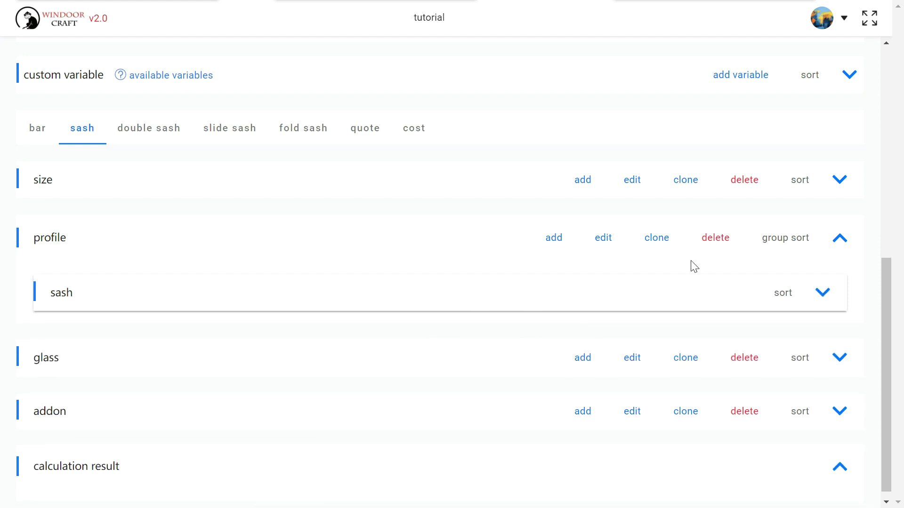
# - Start another sash profile formula with the code KHP-004 and the name sash glazing bead
pyautogui.click(563, 244)
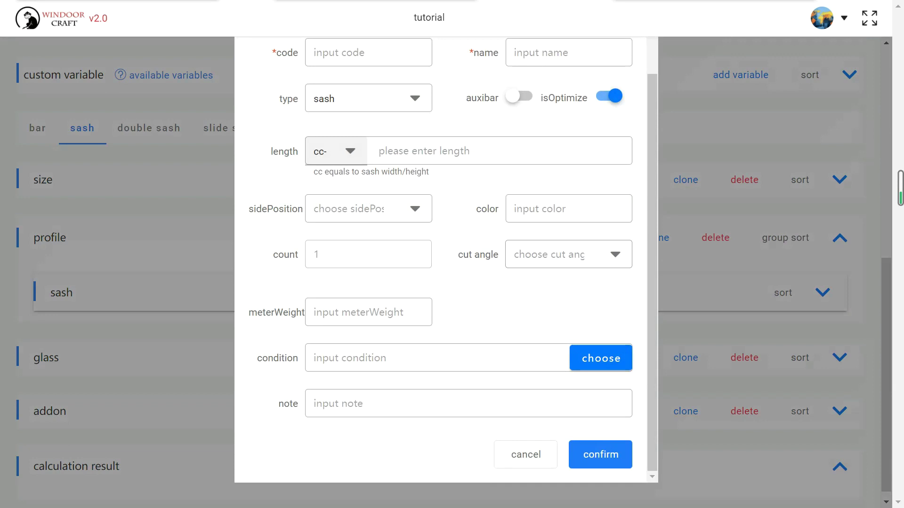
pyautogui.click(354, 53)
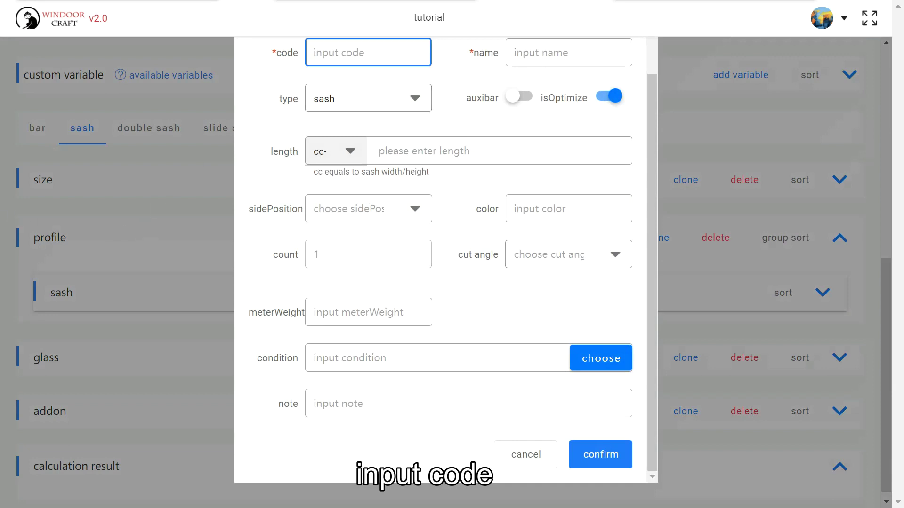
pyautogui.write('KH')
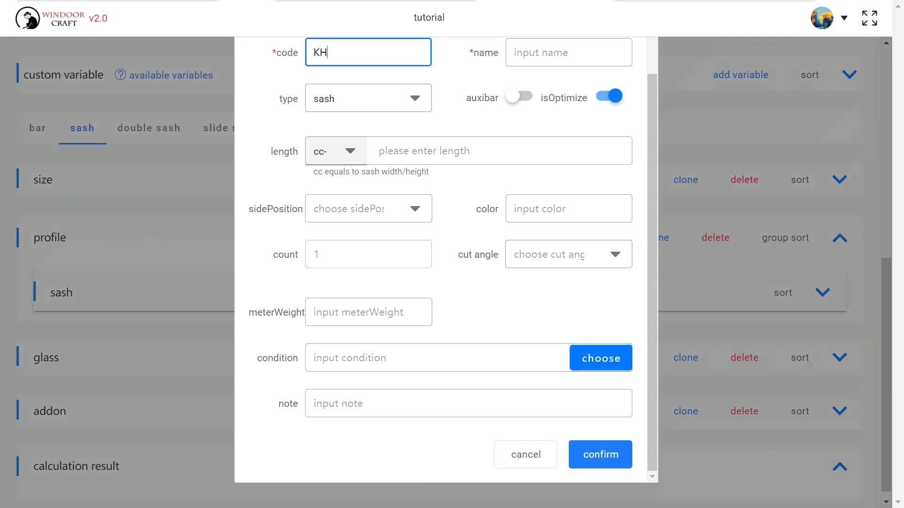
pyautogui.write('P-004')
pyautogui.click(527, 52)
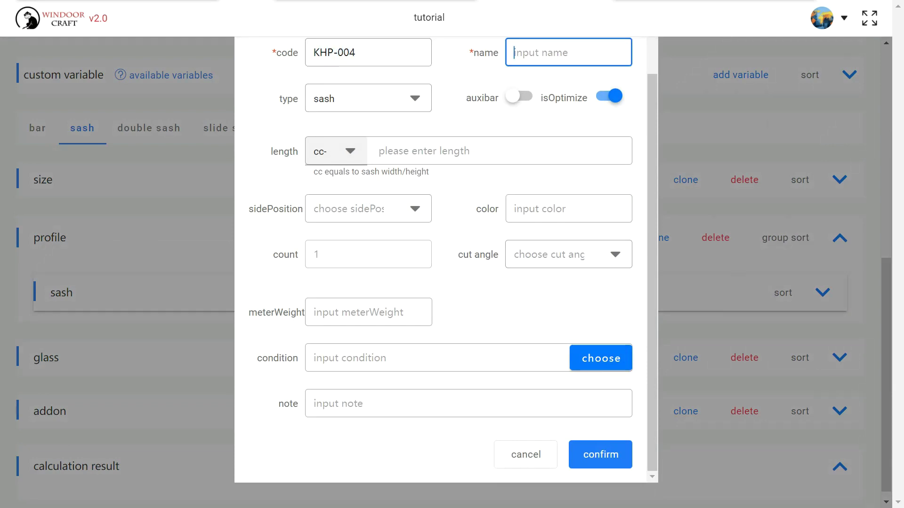
pyautogui.write('sash g')
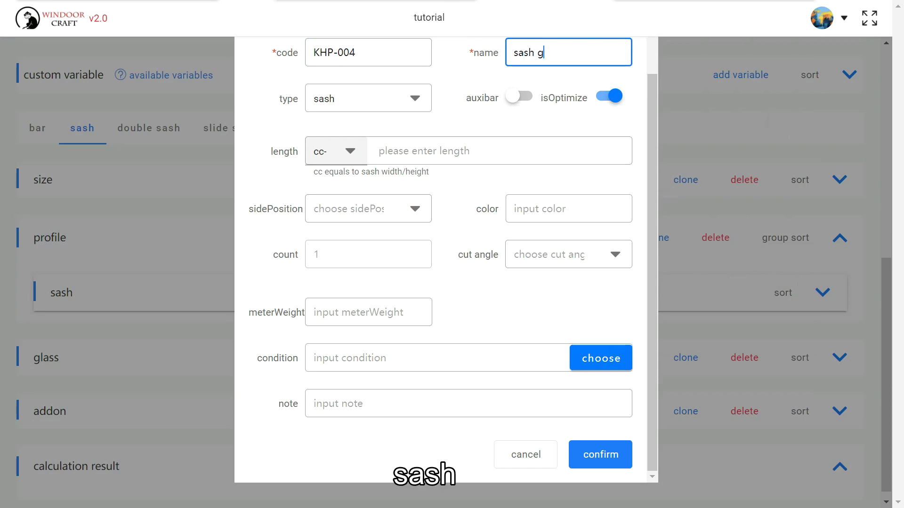
pyautogui.write('lazing b')
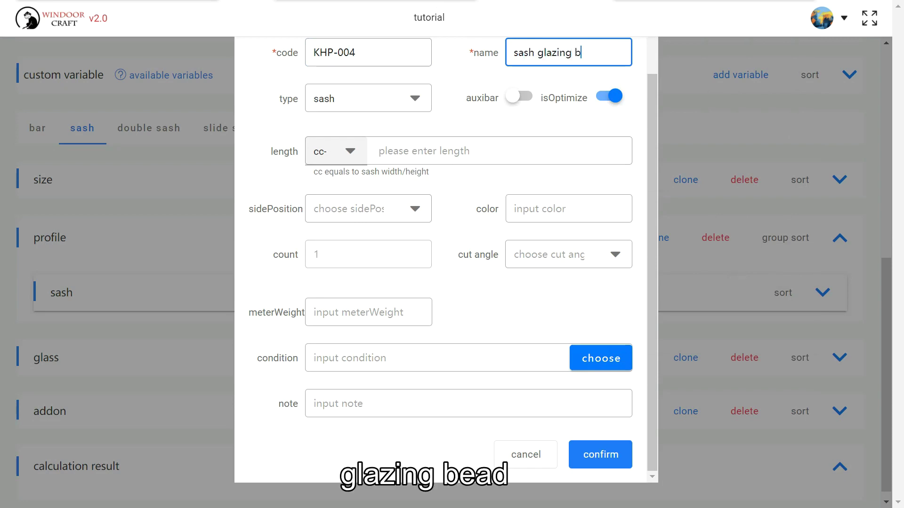
pyautogui.write('ead')
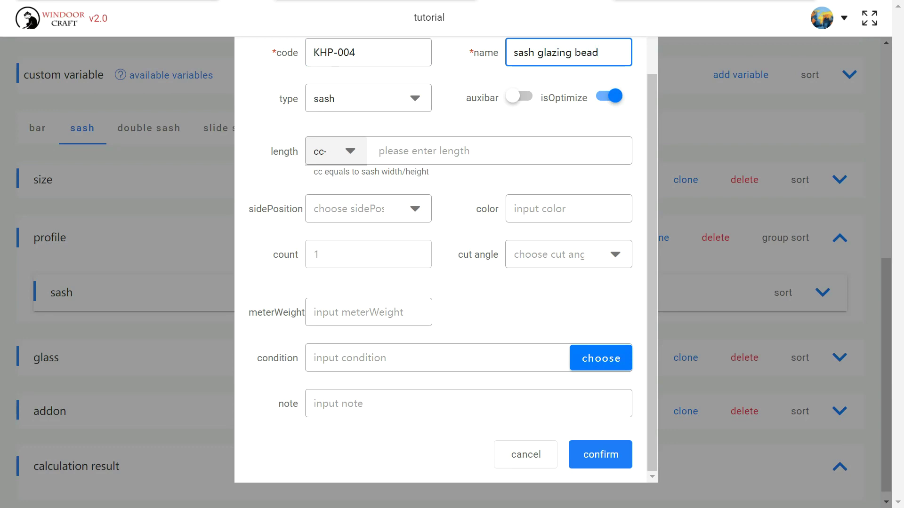
# - Set the KHP-004 profile's type to sashBead, length to cc-54-54 and cut angle to 45-45, and save the formula
pyautogui.click(353, 103)
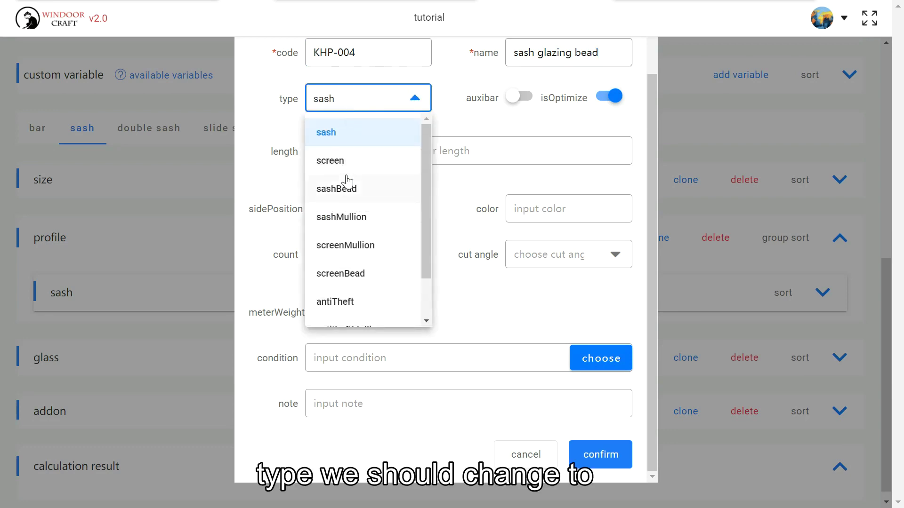
pyautogui.click(355, 201)
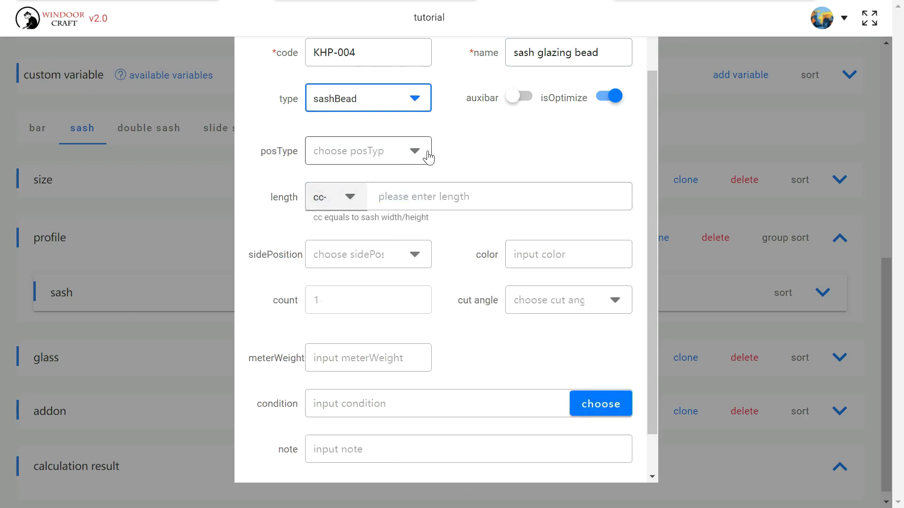
pyautogui.click(425, 190)
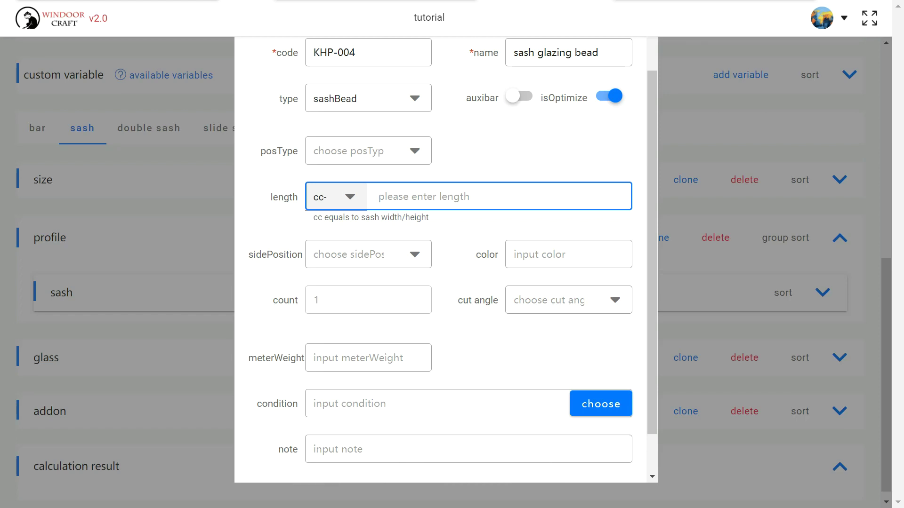
pyautogui.write('54-54')
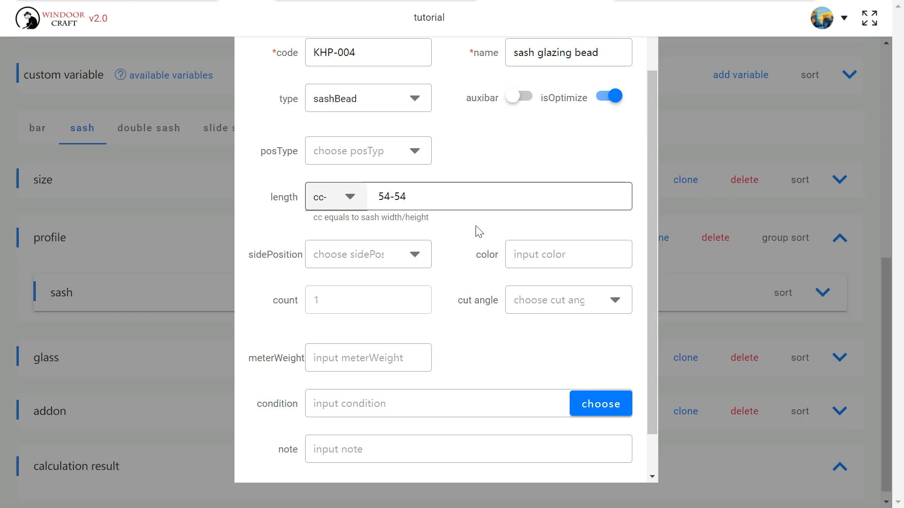
pyautogui.click(565, 300)
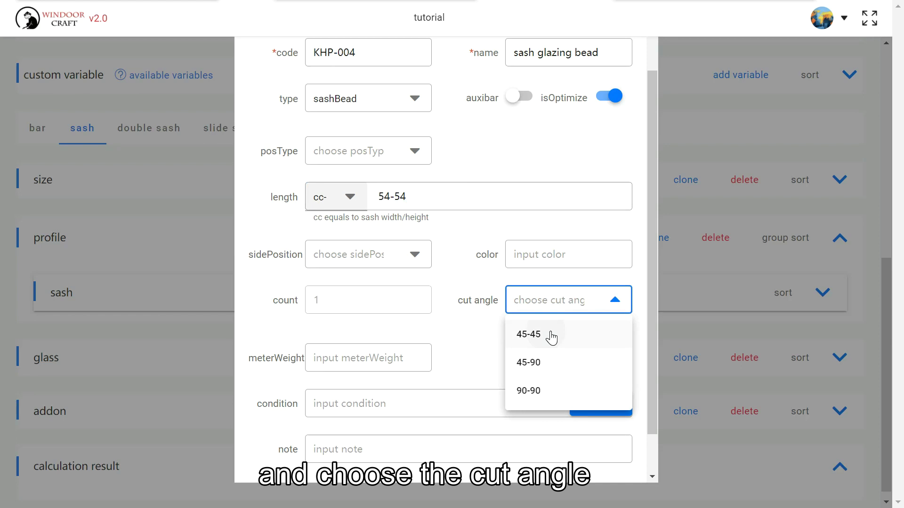
pyautogui.click(549, 336)
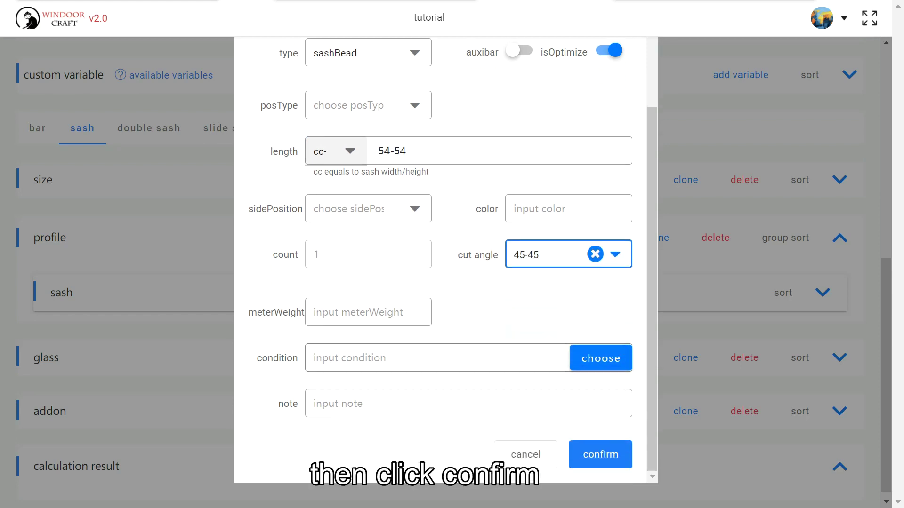
pyautogui.click(615, 457)
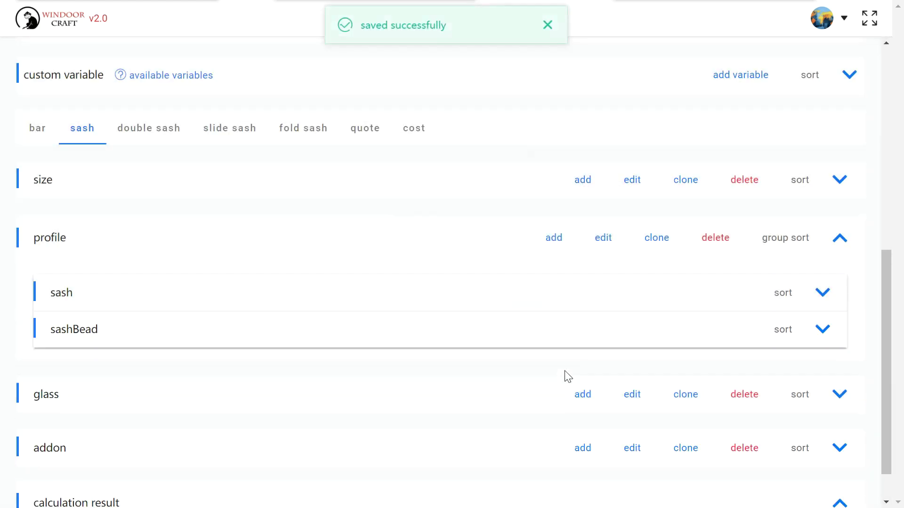
# - Test the sash formulas to check the calculated profile results, and collapse the profile list
pyautogui.scroll(2, 748, 269)
pyautogui.scroll(8, 748, 269)
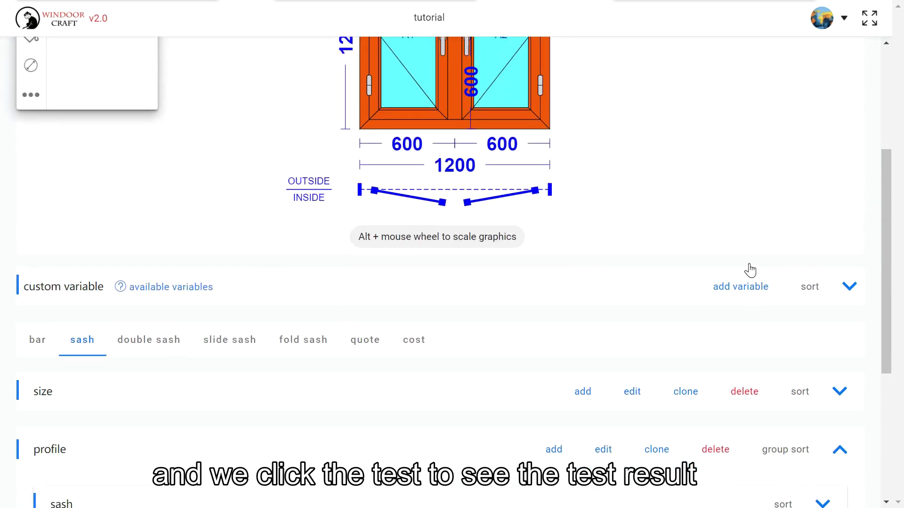
pyautogui.click(834, 61)
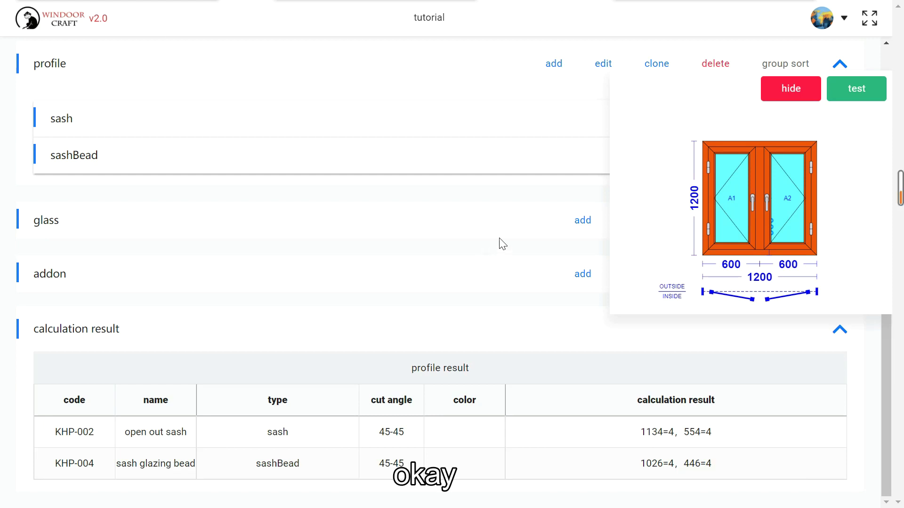
pyautogui.scroll(4, 500, 253)
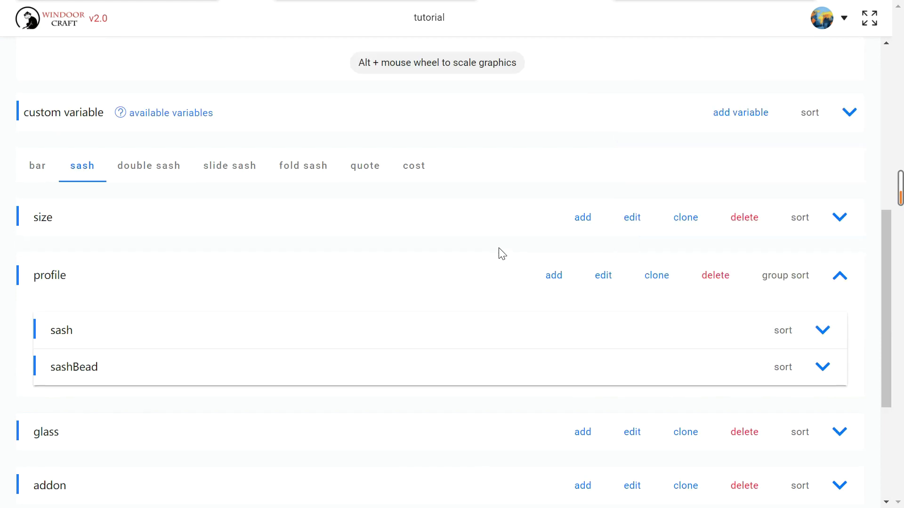
pyautogui.click(842, 278)
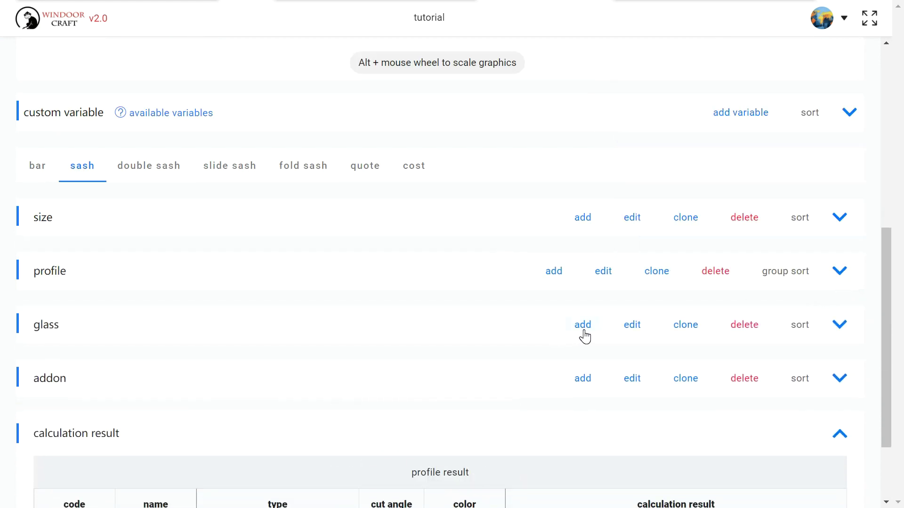
# - Start a new sash glass formula with the name sash glass and the specs KHG-001
pyautogui.click(582, 326)
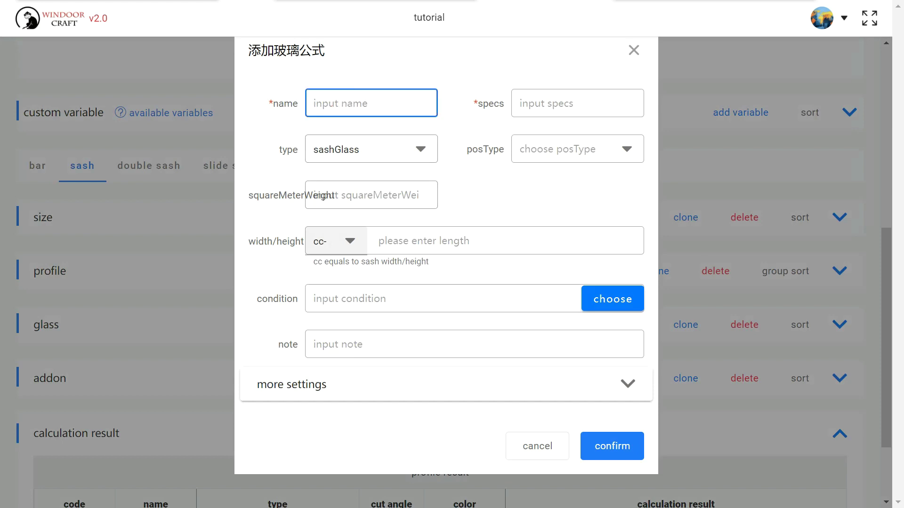
pyautogui.write('sash glass')
pyautogui.click(577, 104)
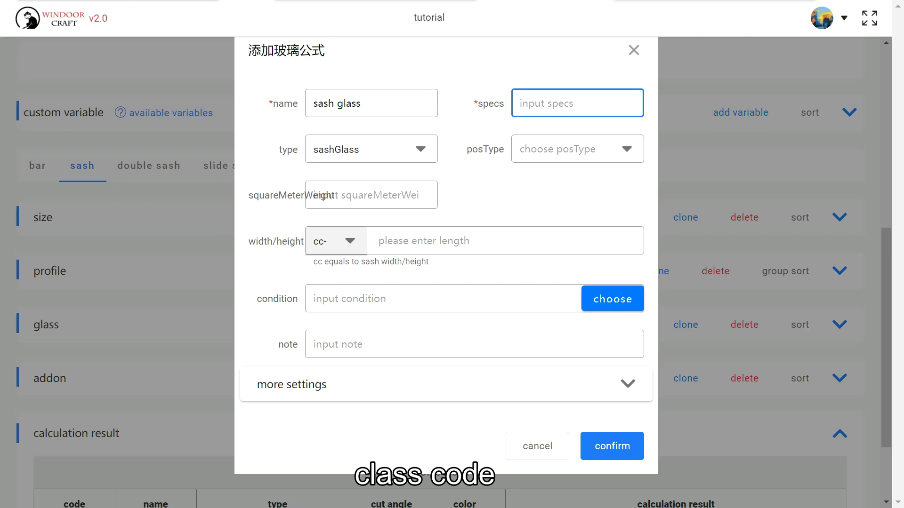
pyautogui.write('KHG-001')
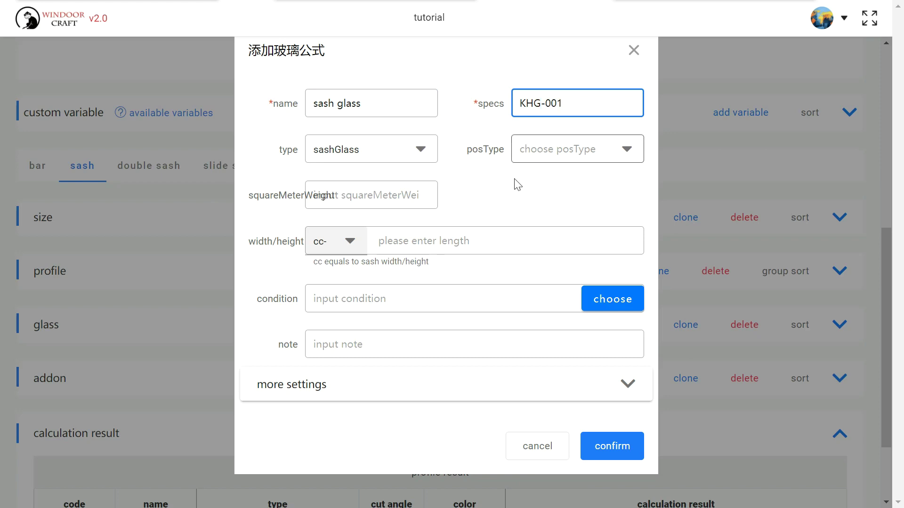
# - Set the sash glass width/height to cc-54-54-6-6 and save the formula
pyautogui.click(500, 208)
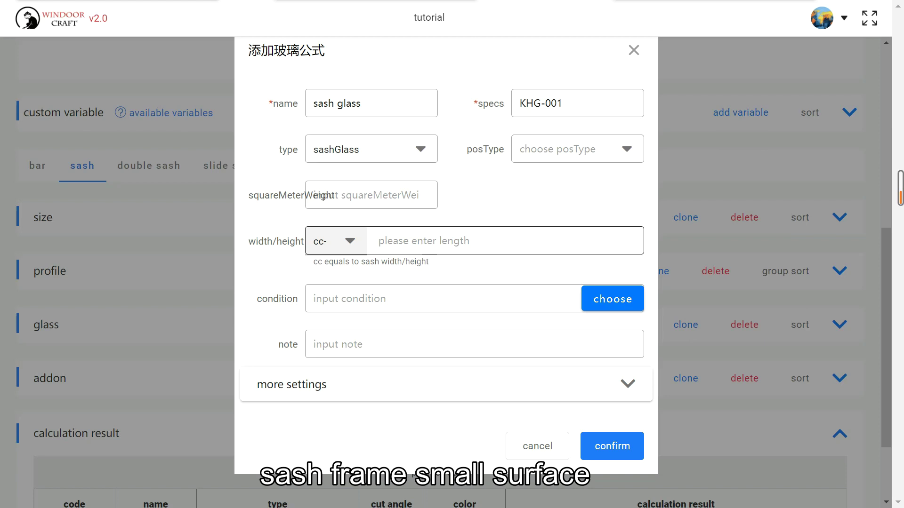
pyautogui.click(424, 240)
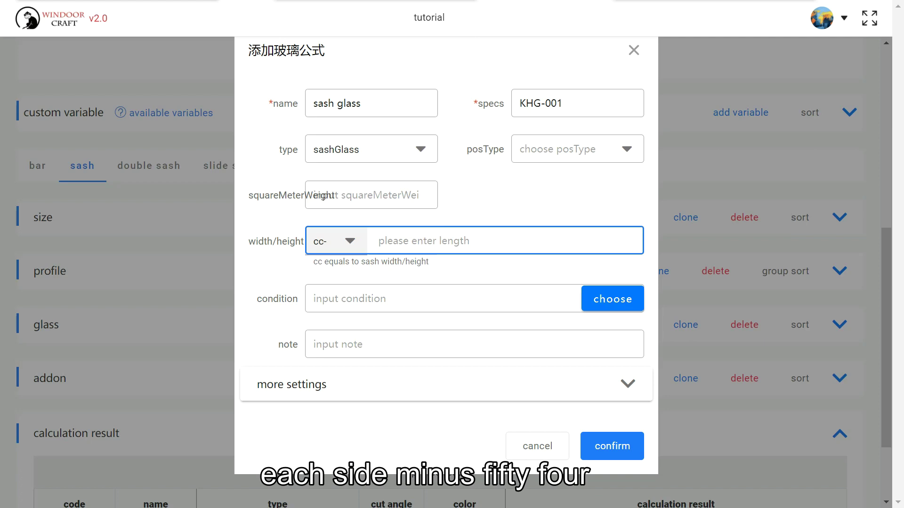
pyautogui.write('54-54')
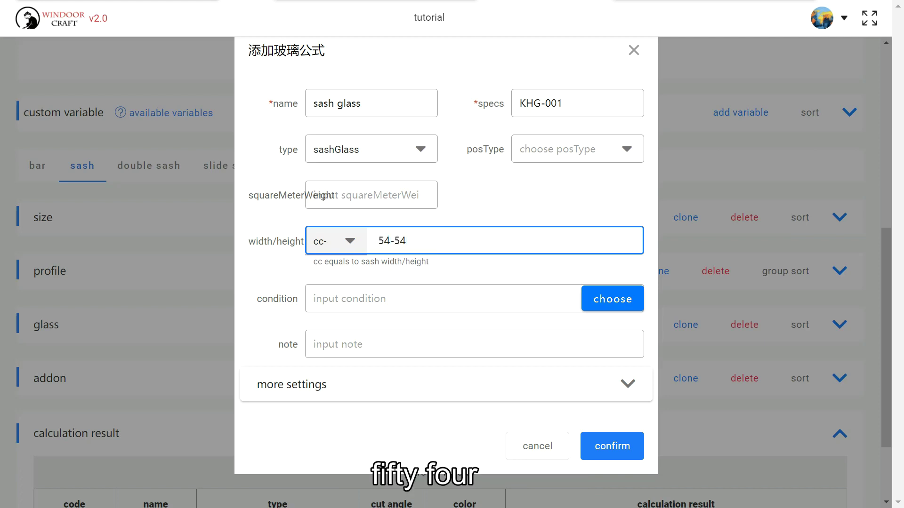
pyautogui.write('-')
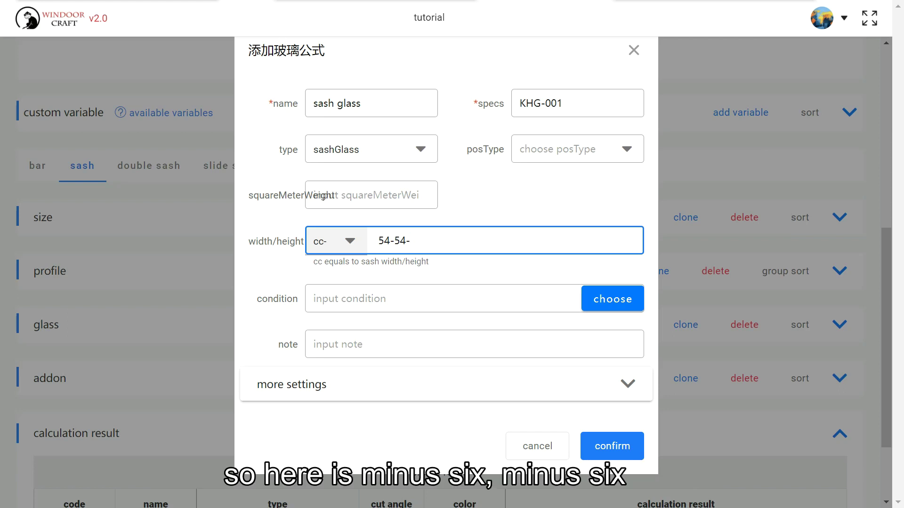
pyautogui.write('6-6')
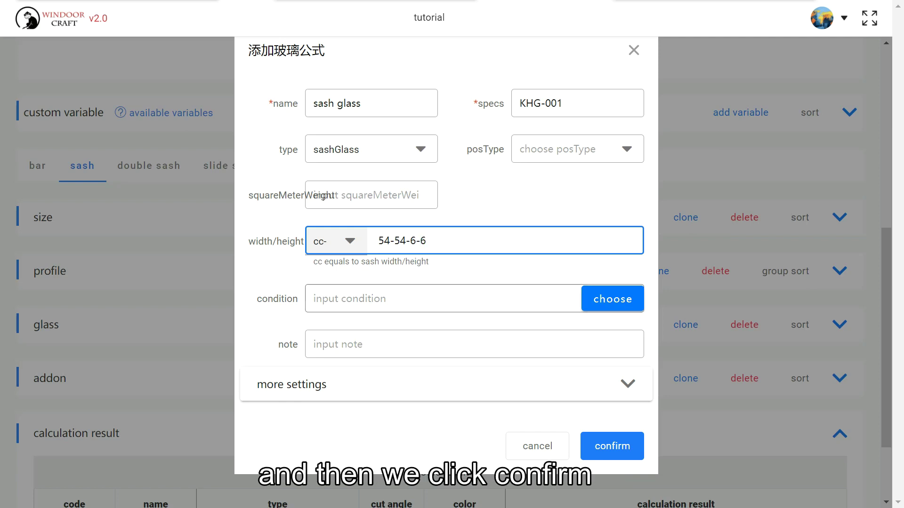
pyautogui.click(632, 453)
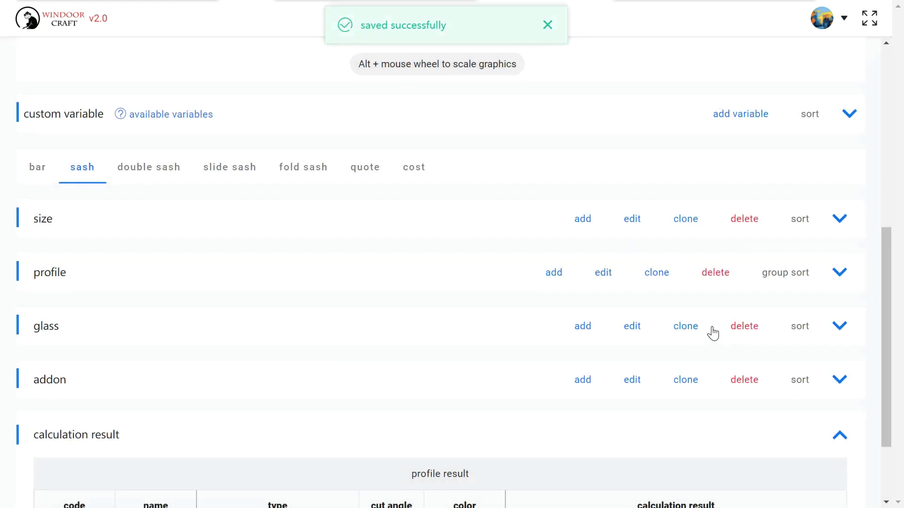
# - Test the sash formulas again and compare the glass result with panes A1 and A2 in the window drawing
pyautogui.scroll(1, 712, 331)
pyautogui.scroll(-3, 710, 329)
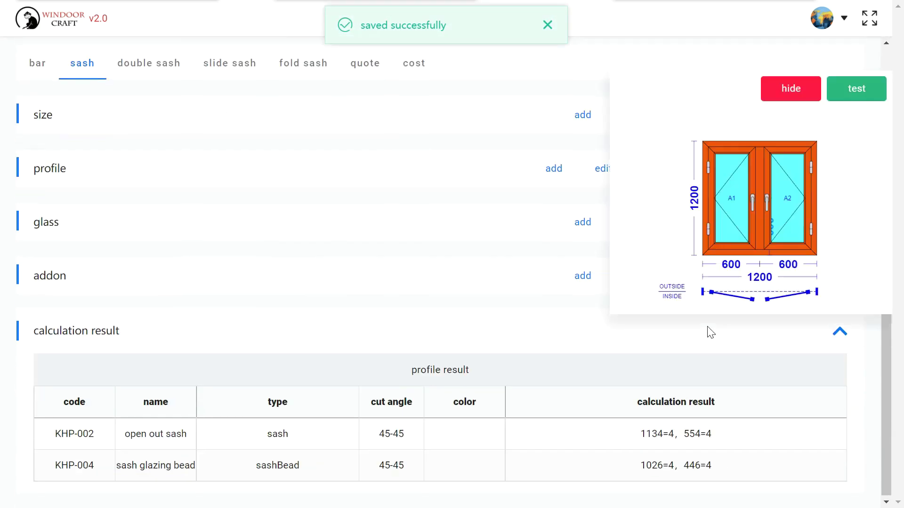
pyautogui.click(859, 95)
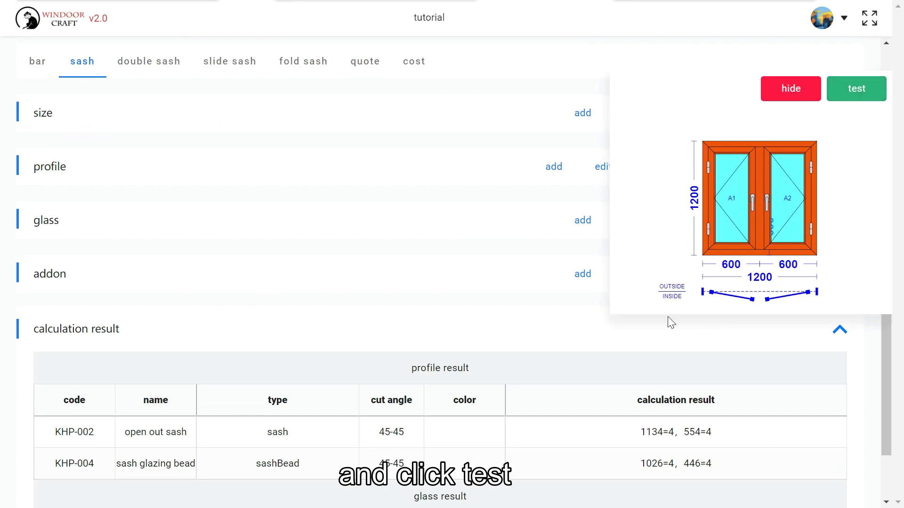
pyautogui.scroll(-2, 597, 372)
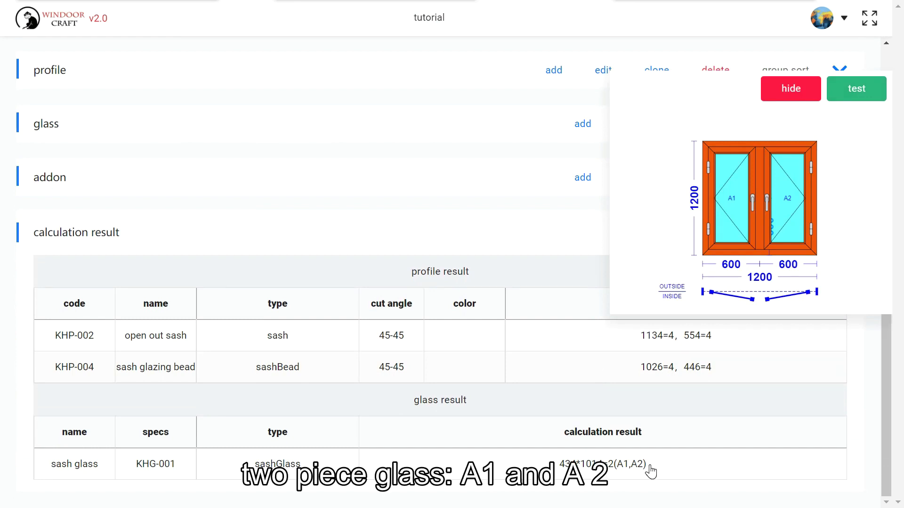
pyautogui.moveTo(624, 460); pyautogui.dragTo(735, 217)
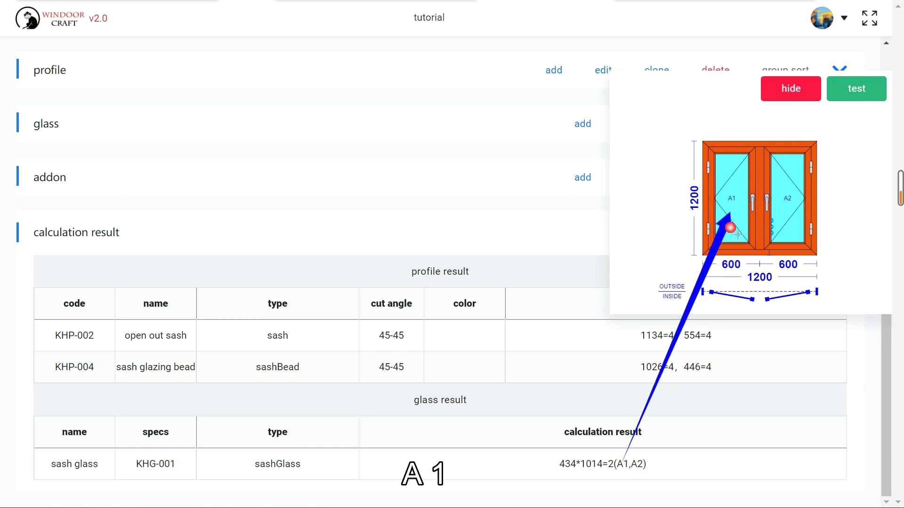
pyautogui.moveTo(654, 465); pyautogui.dragTo(780, 212)
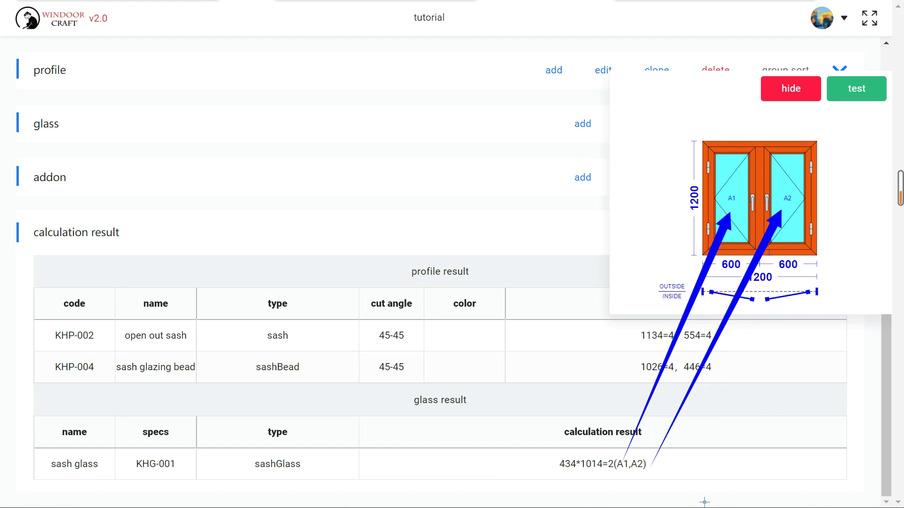
pyautogui.press('Escape')
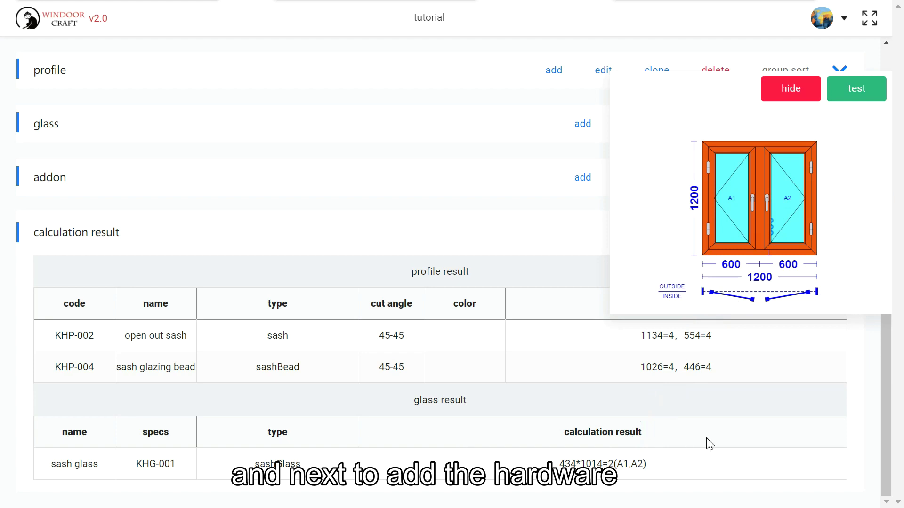
# - Add a sash addon formula with the code KHH-001, the name handle and a count of 1, and save it
pyautogui.scroll(3, 716, 438)
pyautogui.click(838, 375)
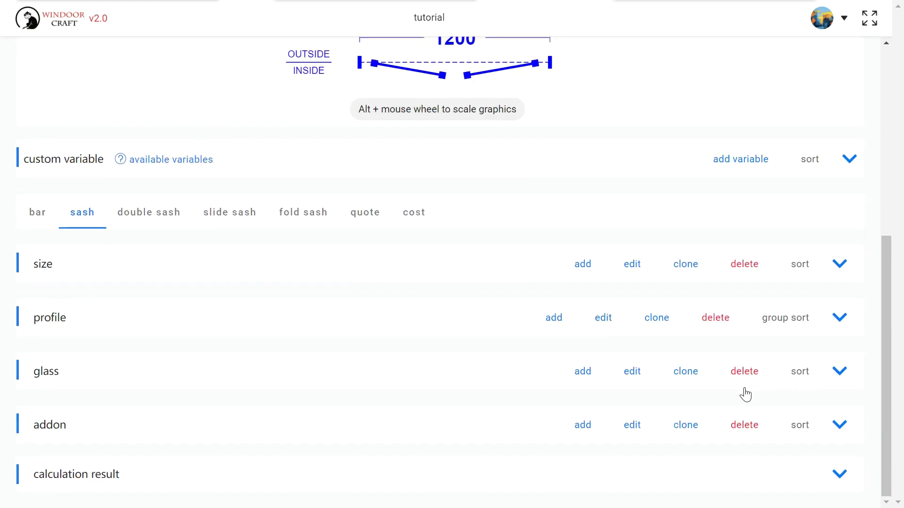
pyautogui.click(583, 426)
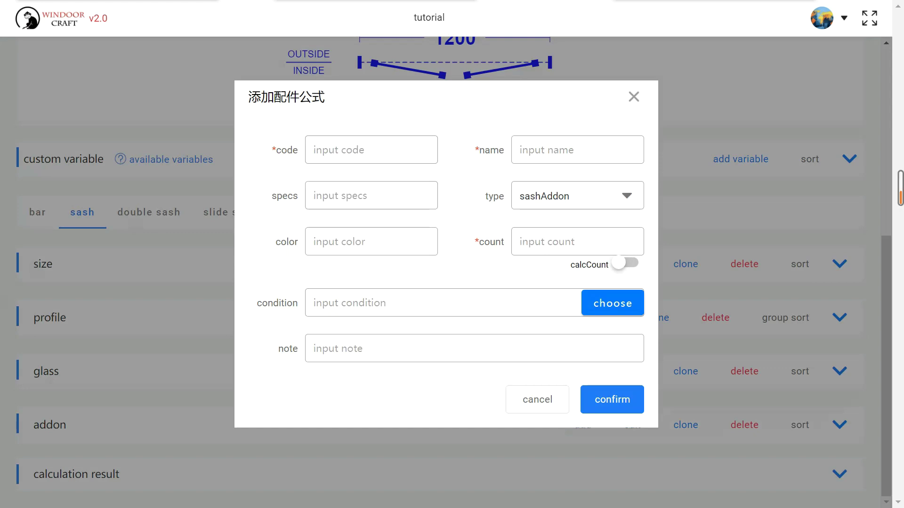
pyautogui.click(332, 153)
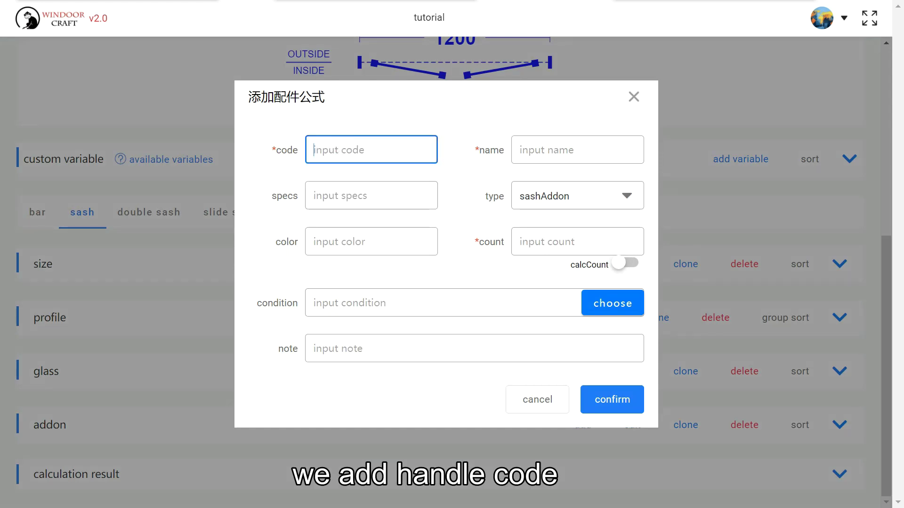
pyautogui.write('KH')
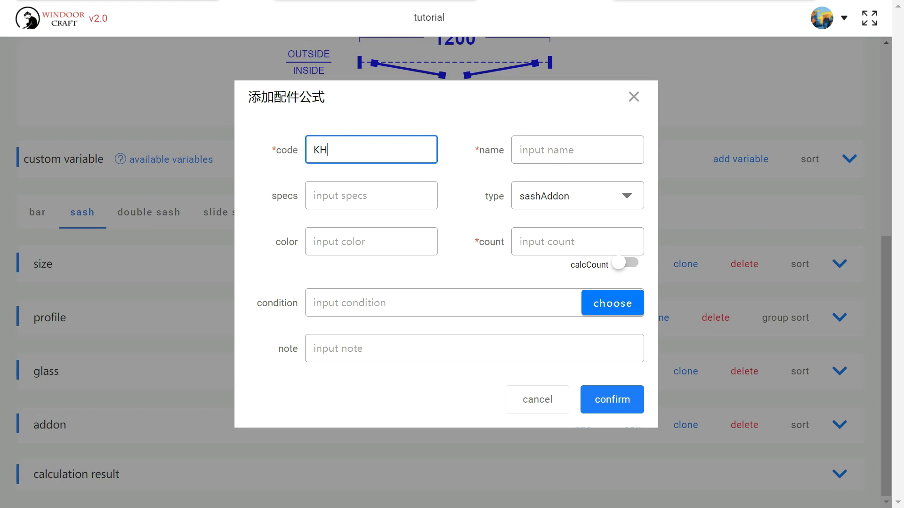
pyautogui.write('H-001')
pyautogui.click(518, 146)
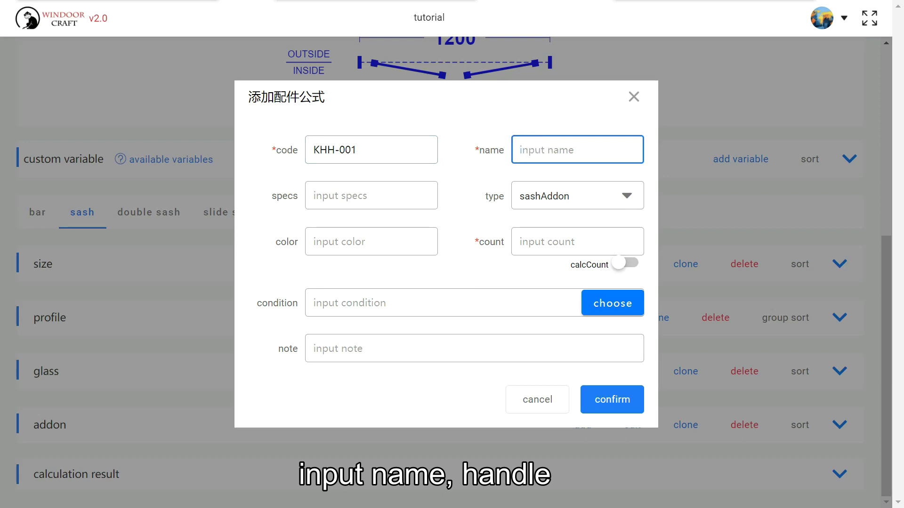
pyautogui.write('handle')
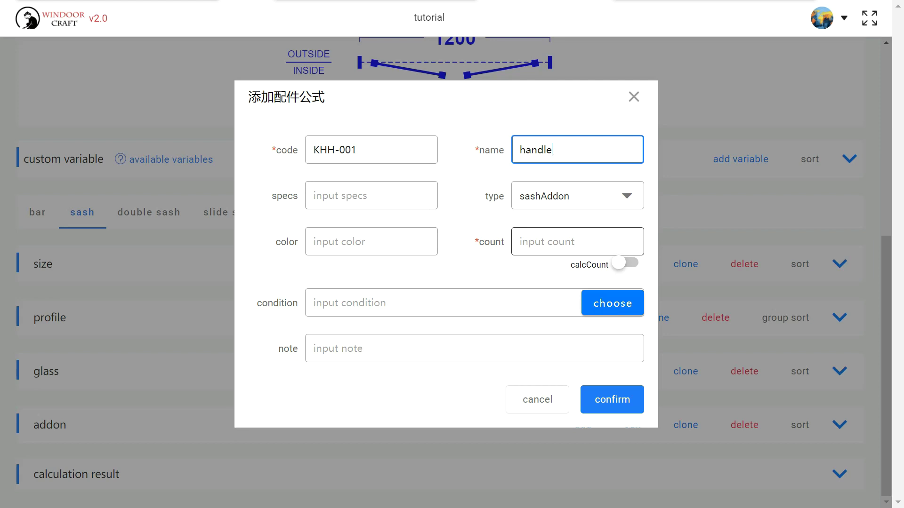
pyautogui.click(534, 243)
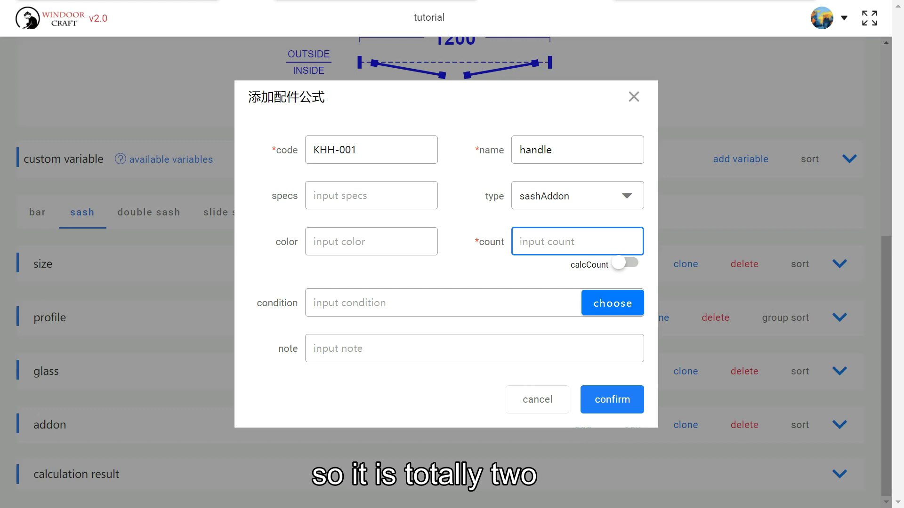
pyautogui.write('1')
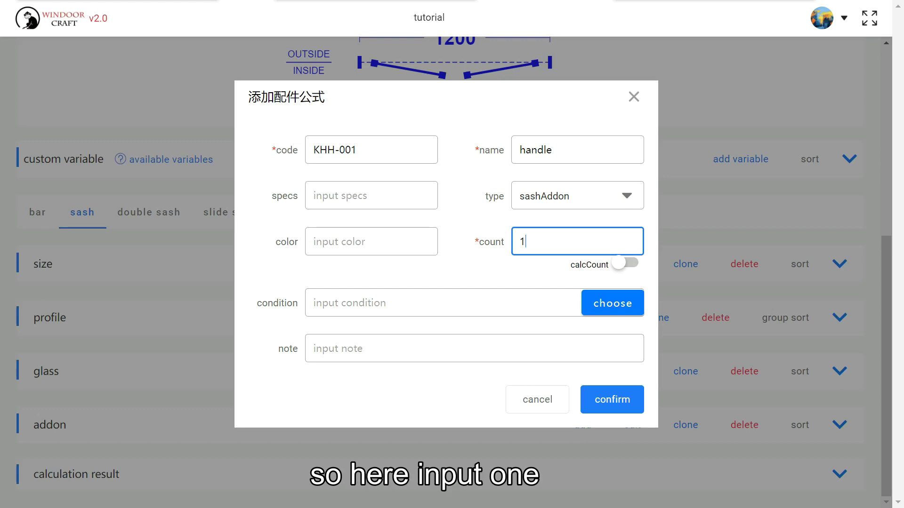
pyautogui.click(607, 404)
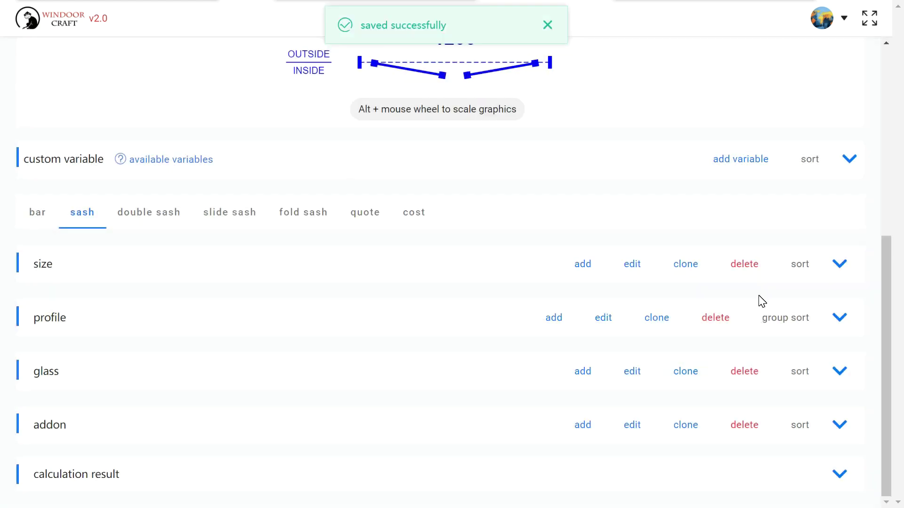
# - Expand the addon list, test the sash formulas and check the calculated addon result for the handle
pyautogui.scroll(3, 761, 293)
pyautogui.scroll(-3, 763, 329)
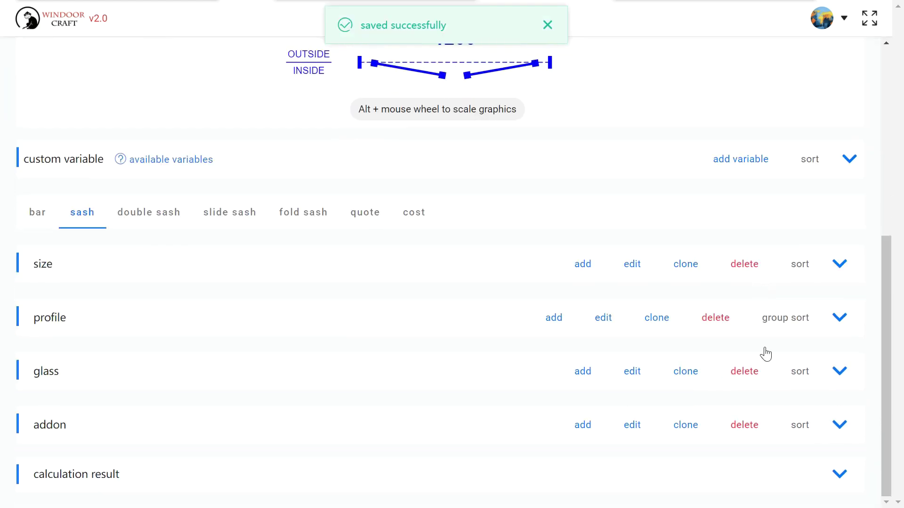
pyautogui.click(839, 425)
pyautogui.scroll(-2, 700, 387)
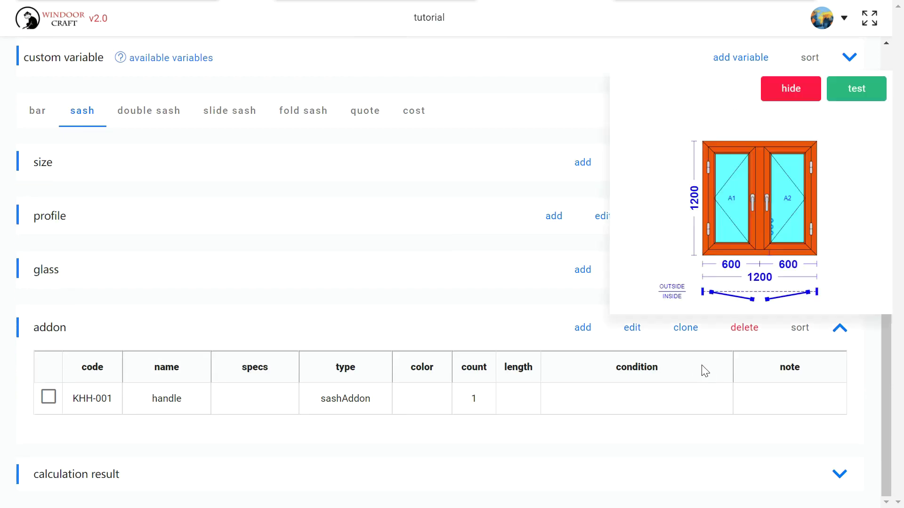
pyautogui.click(856, 92)
pyautogui.click(838, 474)
pyautogui.scroll(-5, 659, 466)
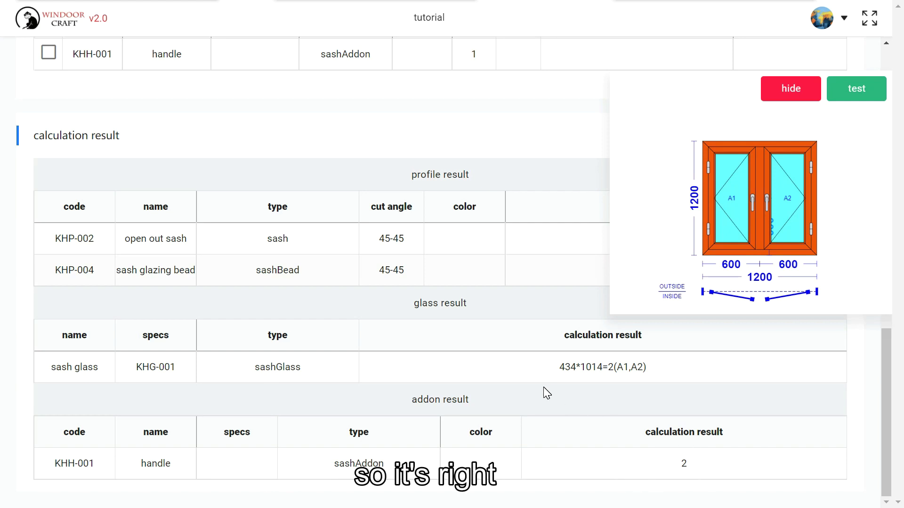
# - Clone the handle addon formula and give the copy the code KHH-002 and the name hinges
pyautogui.scroll(7, 546, 393)
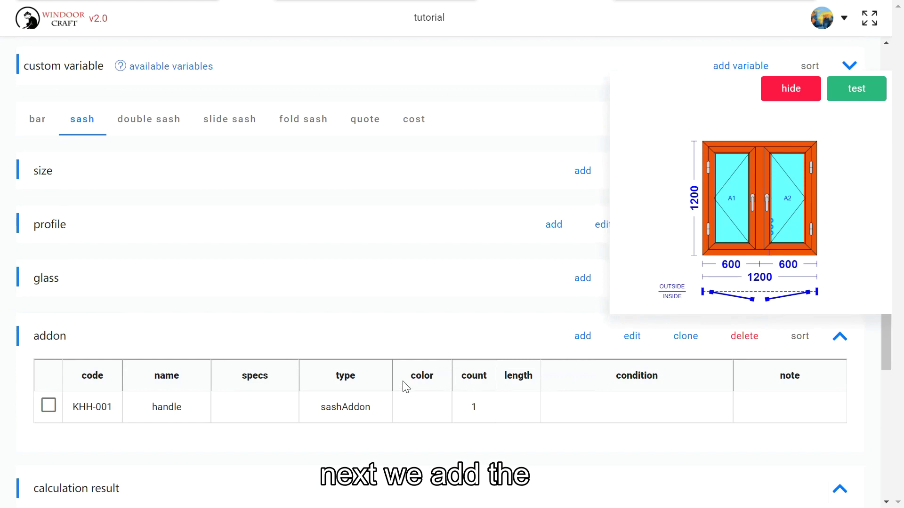
pyautogui.click(48, 406)
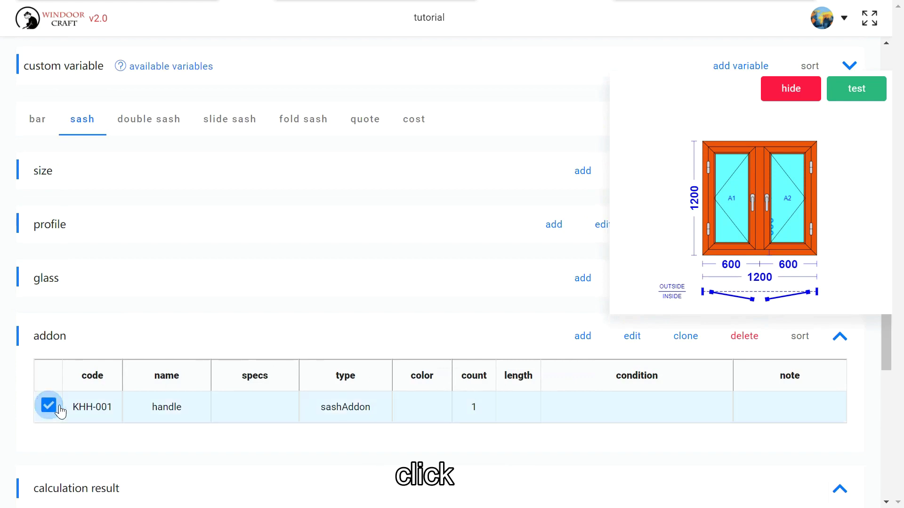
pyautogui.click(682, 336)
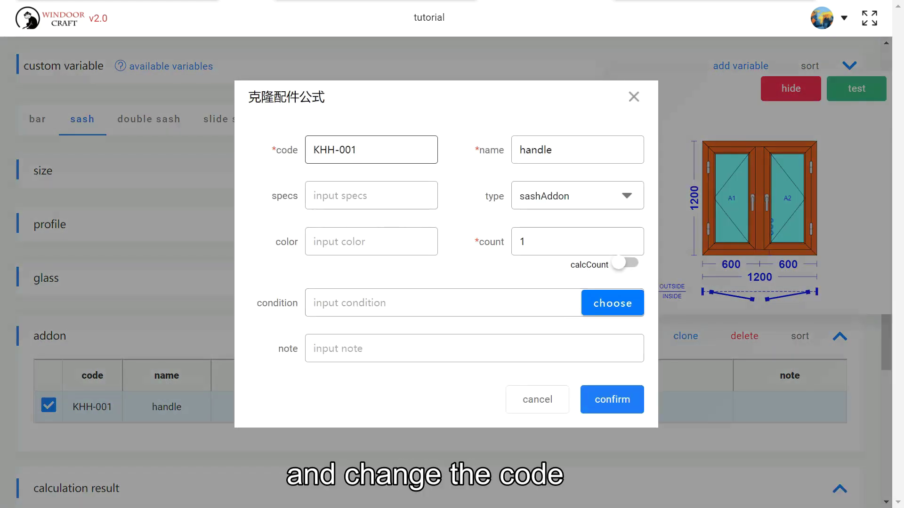
pyautogui.click(360, 149)
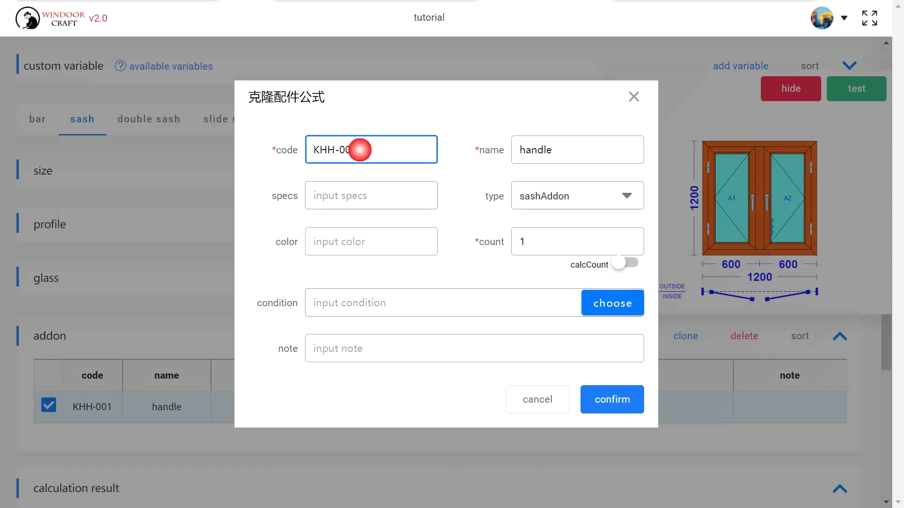
pyautogui.press('BackSpace')
pyautogui.write('2')
pyautogui.click(443, 152)
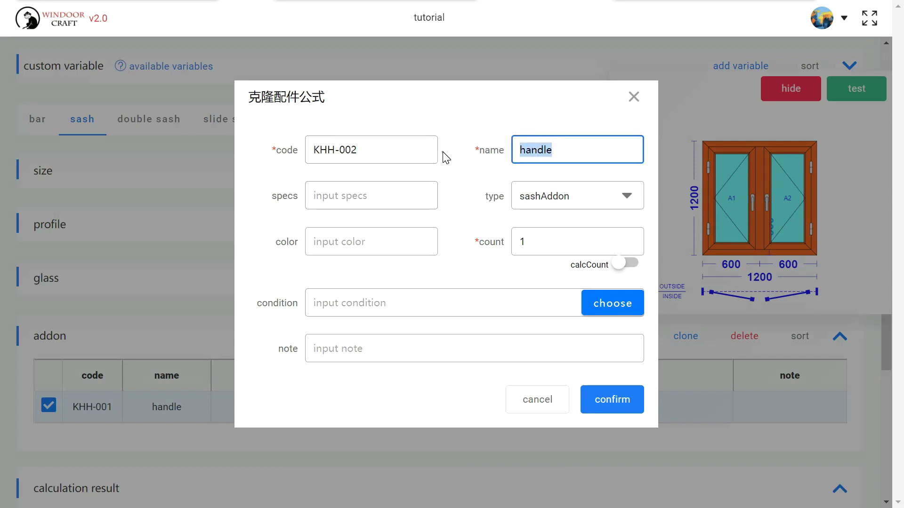
pyautogui.write('hinges')
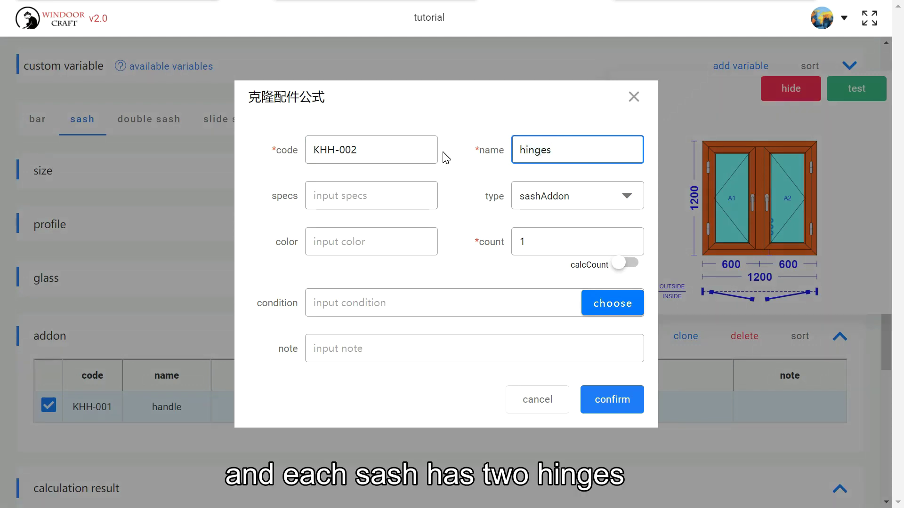
# - Set the hinges count to 2 and save the cloned addon formula
pyautogui.press('Tab')
pyautogui.press('Tab')
pyautogui.press('Tab')
pyautogui.press('Tab')
pyautogui.click(504, 243)
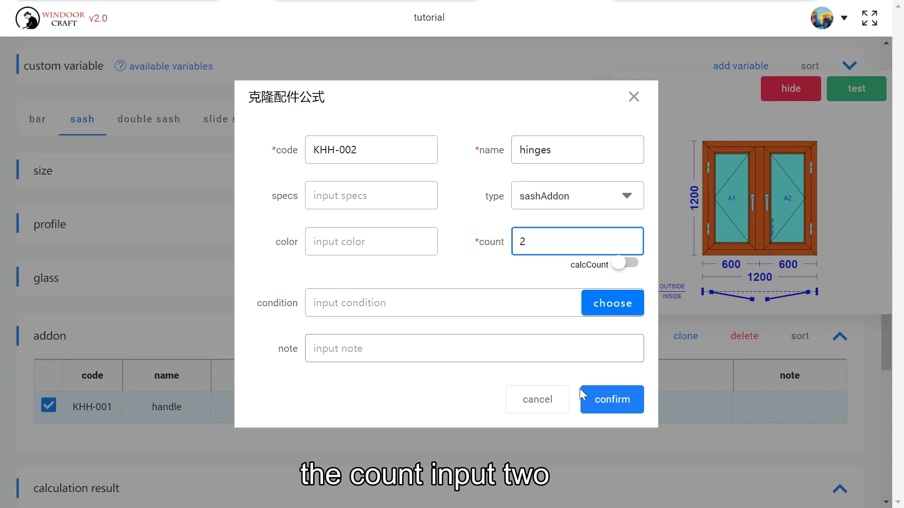
pyautogui.click(607, 401)
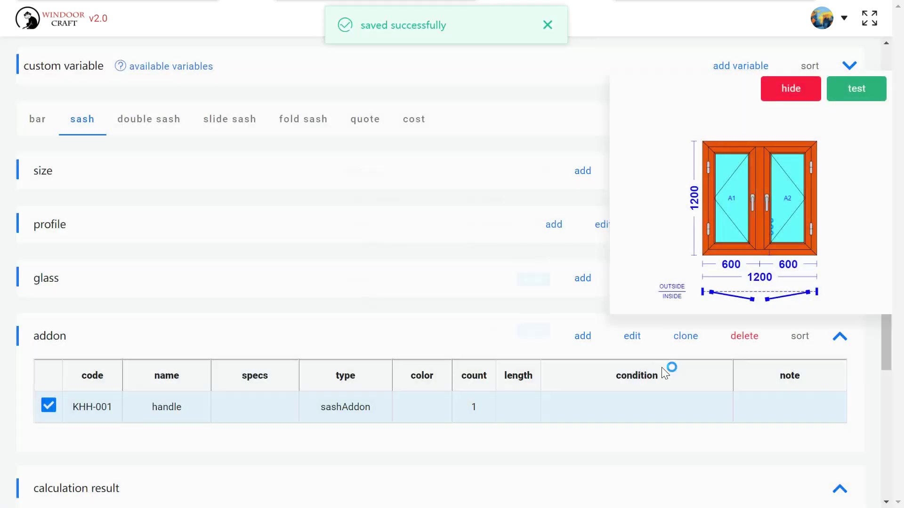
# - Test the sash formulas again and check the calculated addon result for the hinges
pyautogui.click(856, 88)
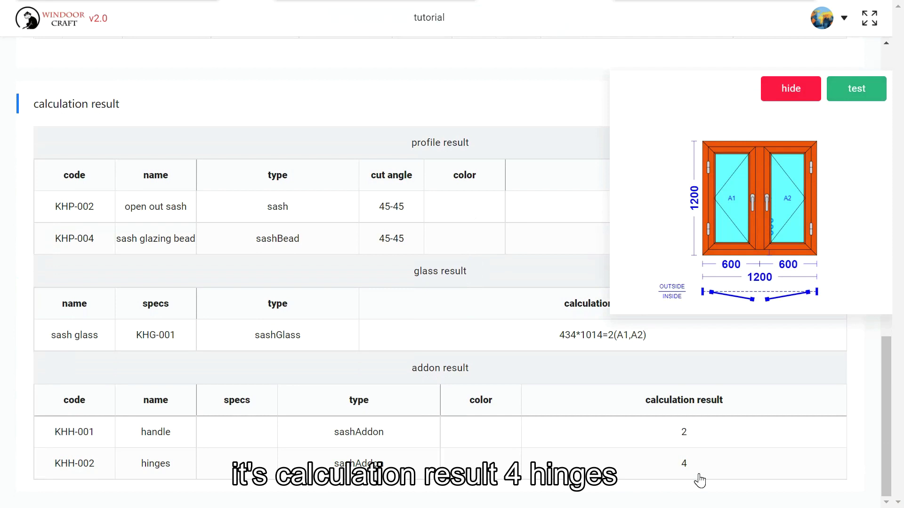
pyautogui.scroll(6, 530, 326)
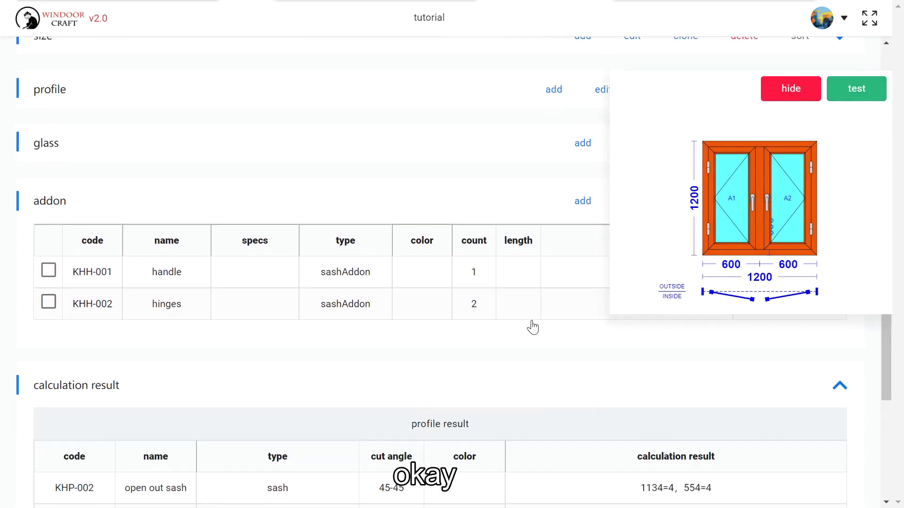
pyautogui.scroll(2, 405, 344)
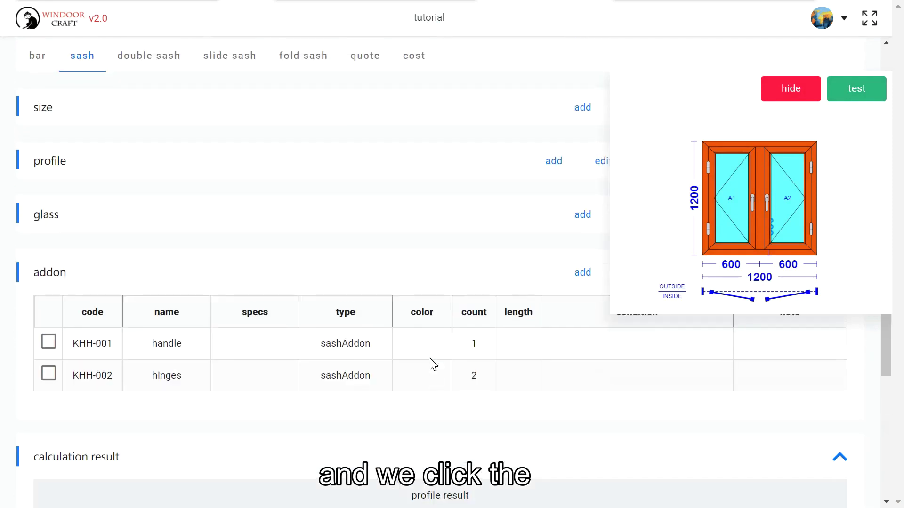
# - Clone the hinges addon formula as KHH-003 with the name friction stay and a count of 1, and save it
pyautogui.click(422, 389)
pyautogui.scroll(2, 530, 410)
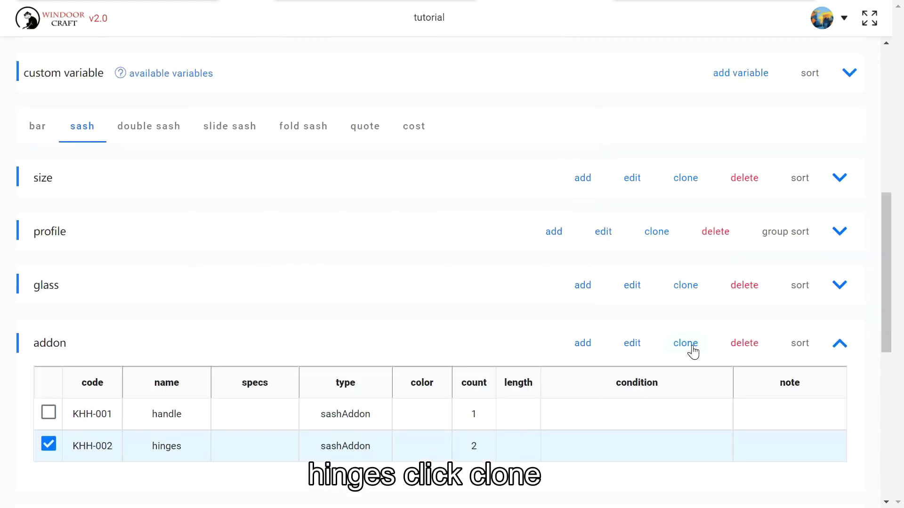
pyautogui.click(687, 344)
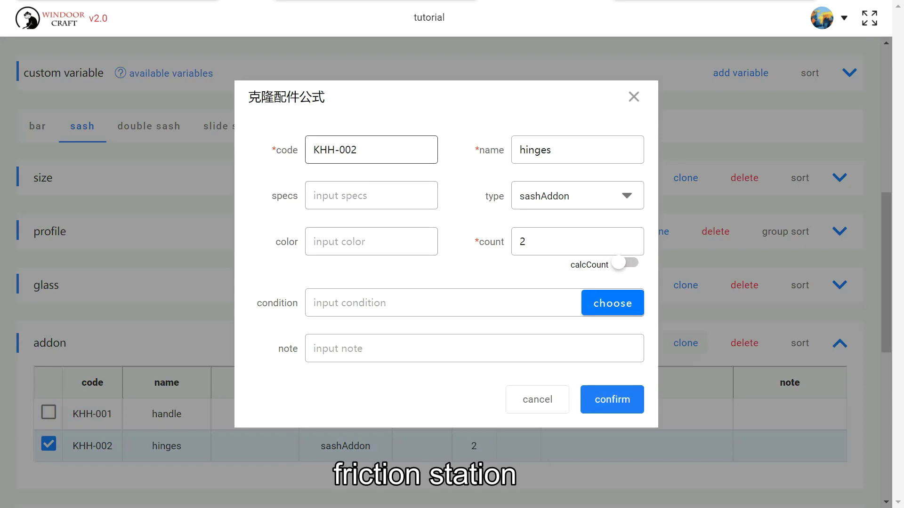
pyautogui.moveTo(419, 149); pyautogui.dragTo(350, 150)
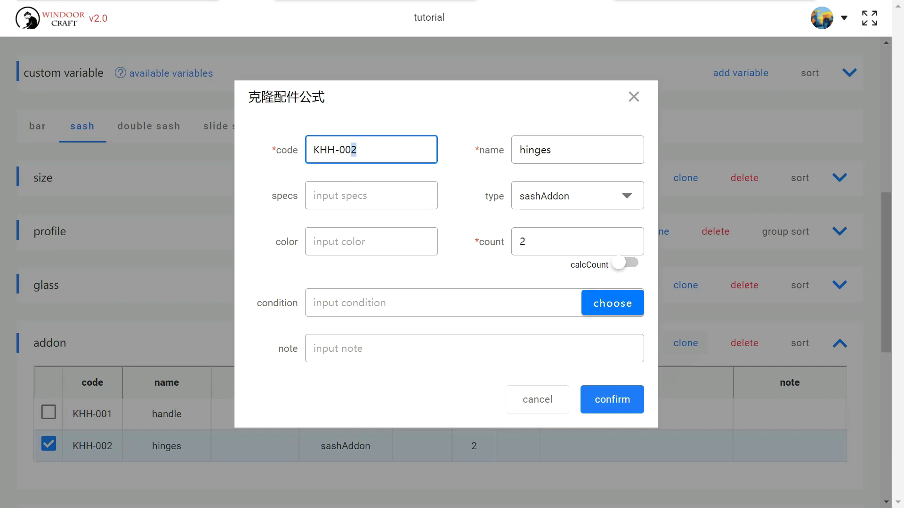
pyautogui.write('3')
pyautogui.moveTo(552, 149); pyautogui.dragTo(499, 155)
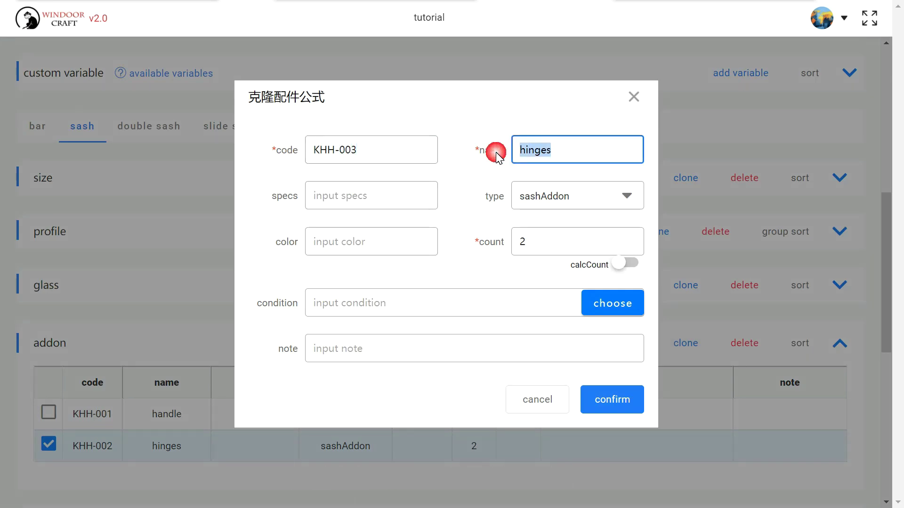
pyautogui.write('friction stay')
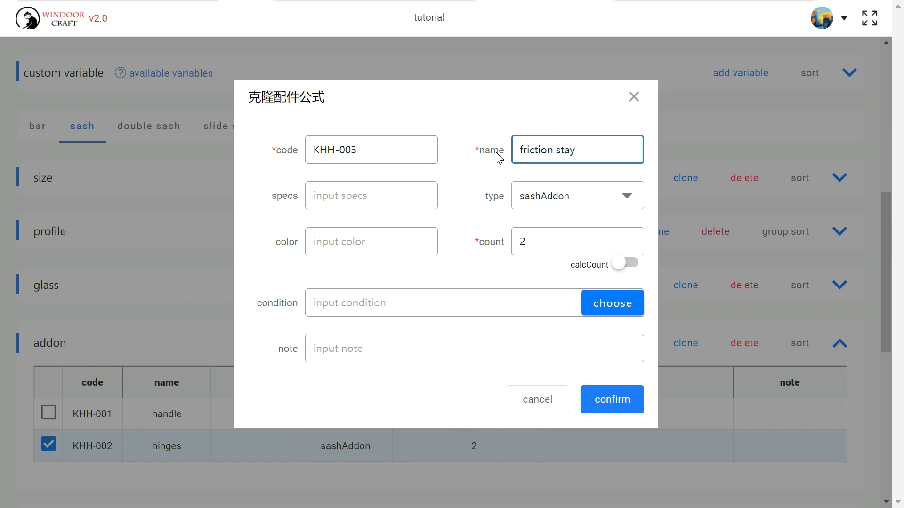
pyautogui.moveTo(537, 242); pyautogui.dragTo(510, 247)
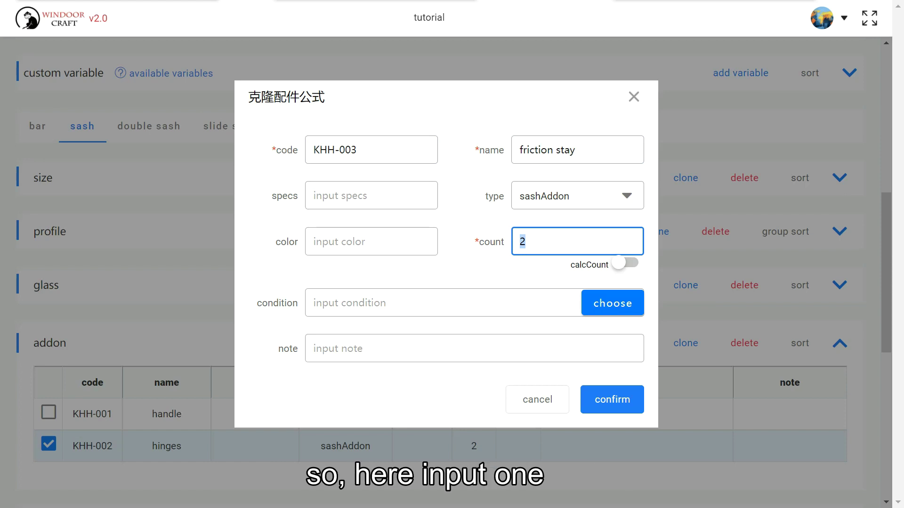
pyautogui.click(606, 401)
# - Test the sash formulas and check the calculated addon result for the friction stay
pyautogui.scroll(-5, 800, 127)
pyautogui.click(856, 88)
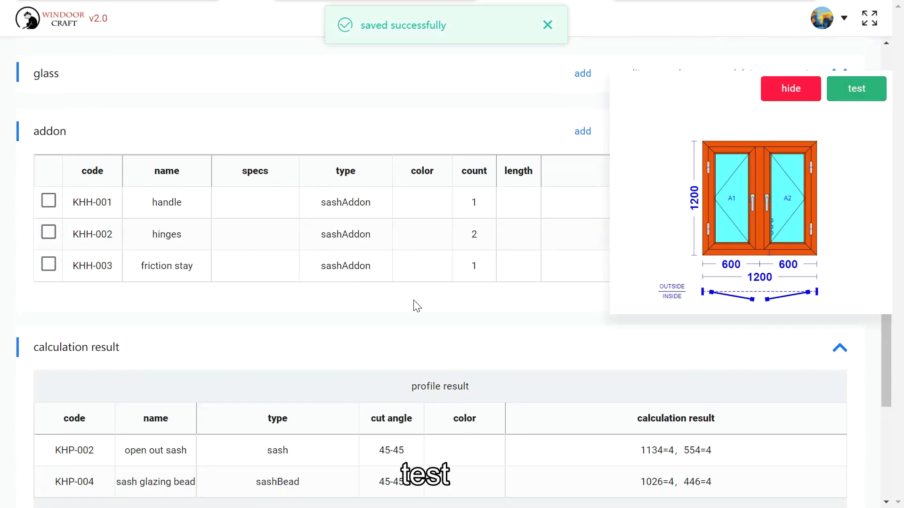
pyautogui.scroll(-5, 413, 318)
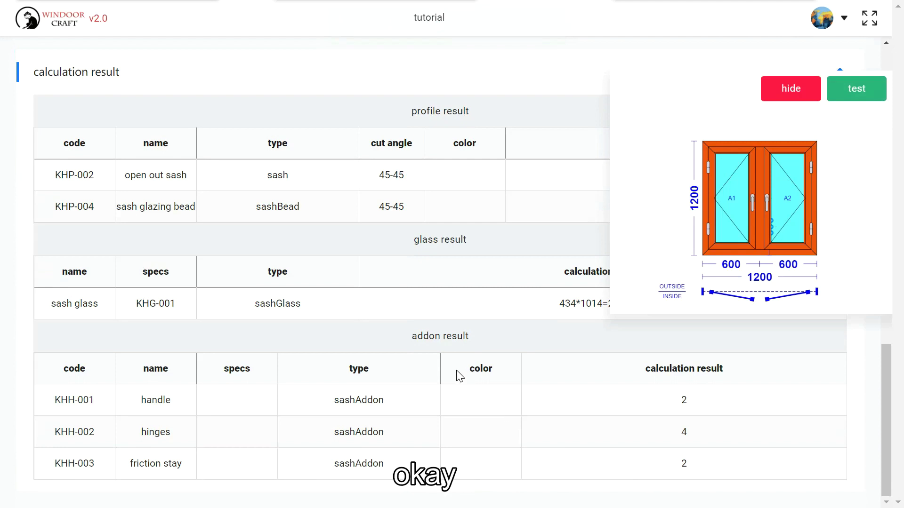
# - Review the complete sash addon list, including the codes and counts of the additional hardware
pyautogui.scroll(8, 459, 375)
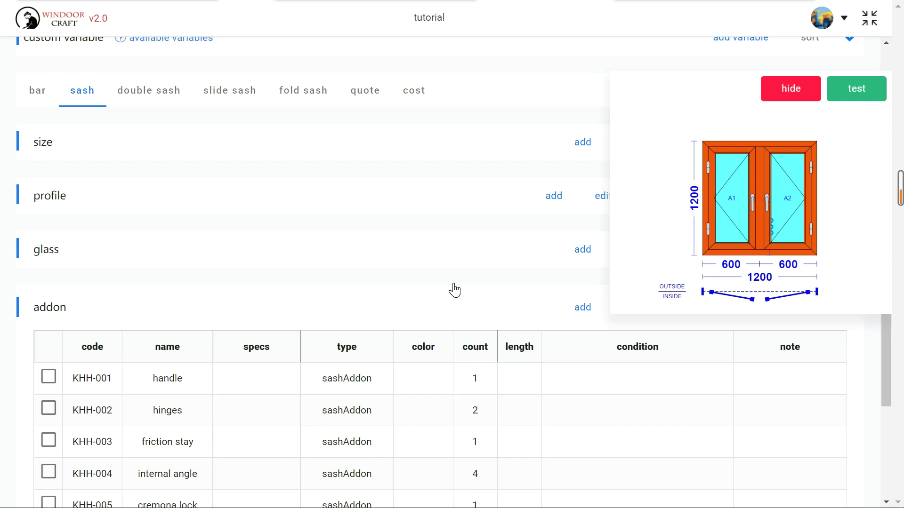
pyautogui.scroll(-3, 454, 291)
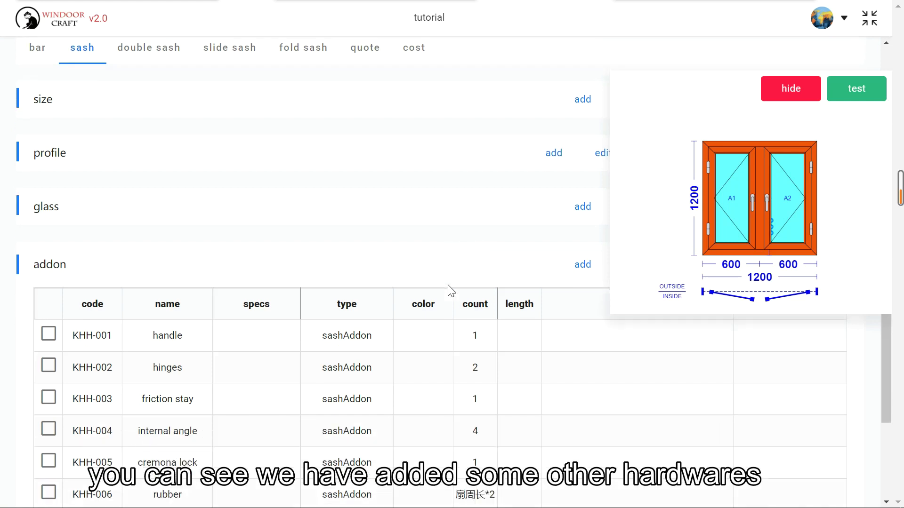
pyautogui.scroll(-2, 254, 289)
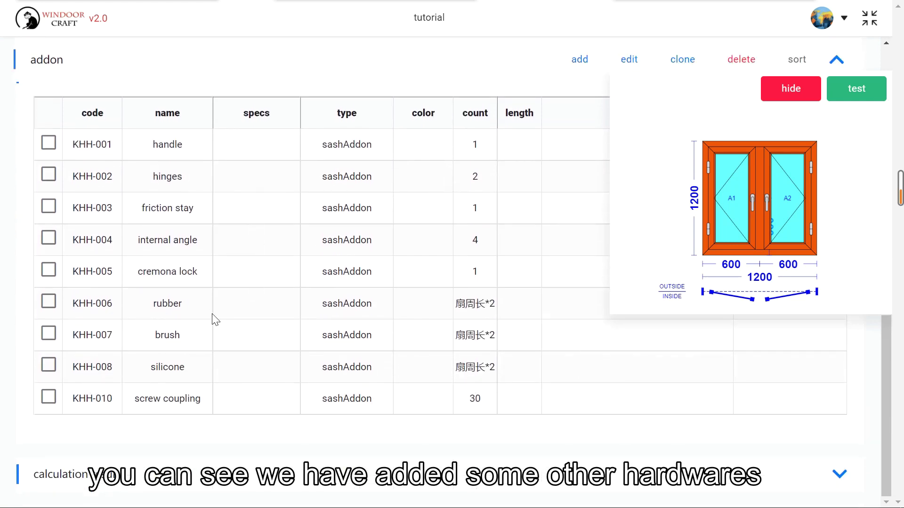
pyautogui.scroll(11, 360, 327)
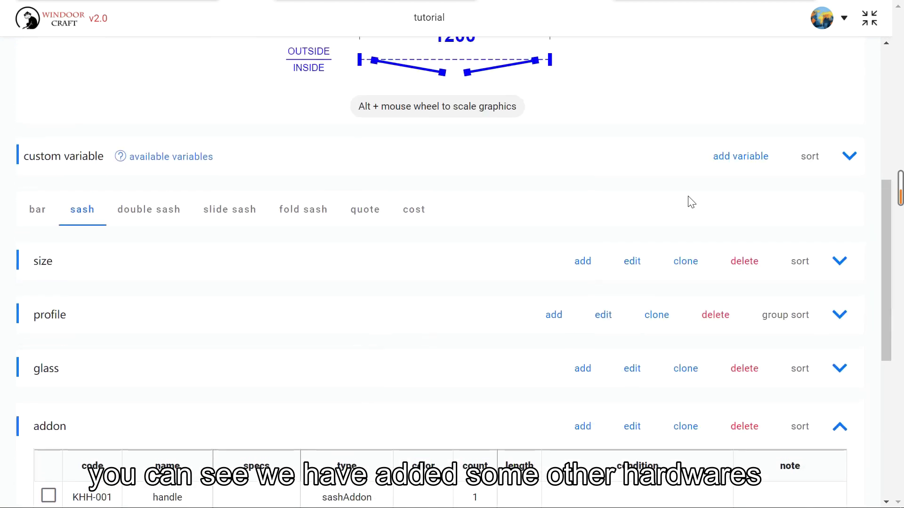
# - Test the sash formulas and review the calculated results for the sash profiles, glass and all hardware addons
pyautogui.scroll(-8, 722, 161)
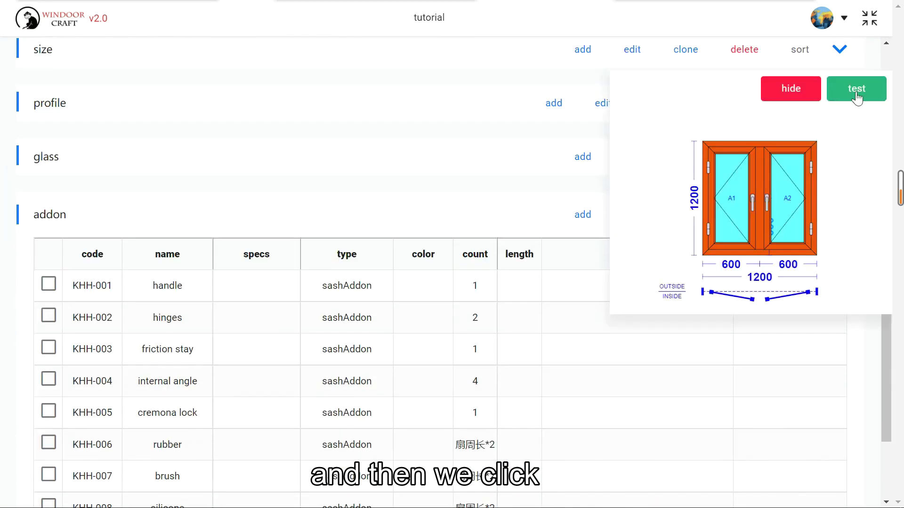
pyautogui.click(559, 309)
pyautogui.scroll(-3, 500, 345)
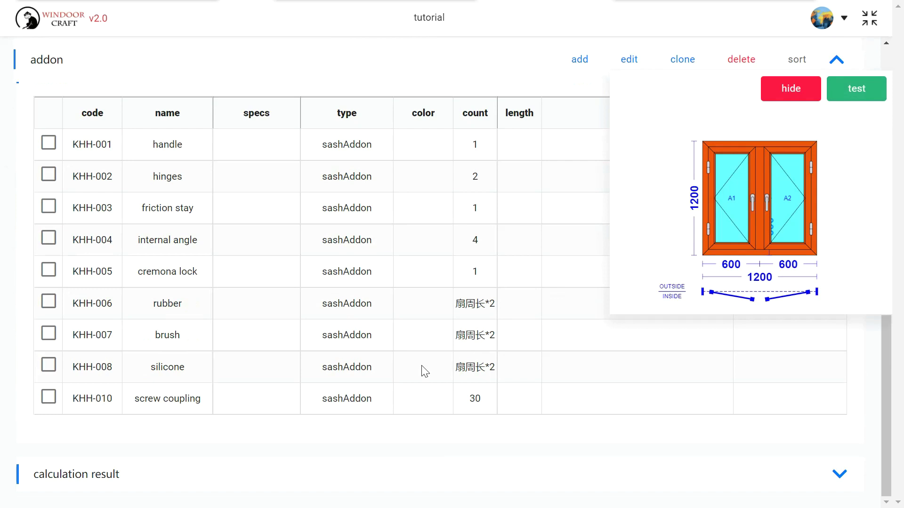
pyautogui.click(840, 474)
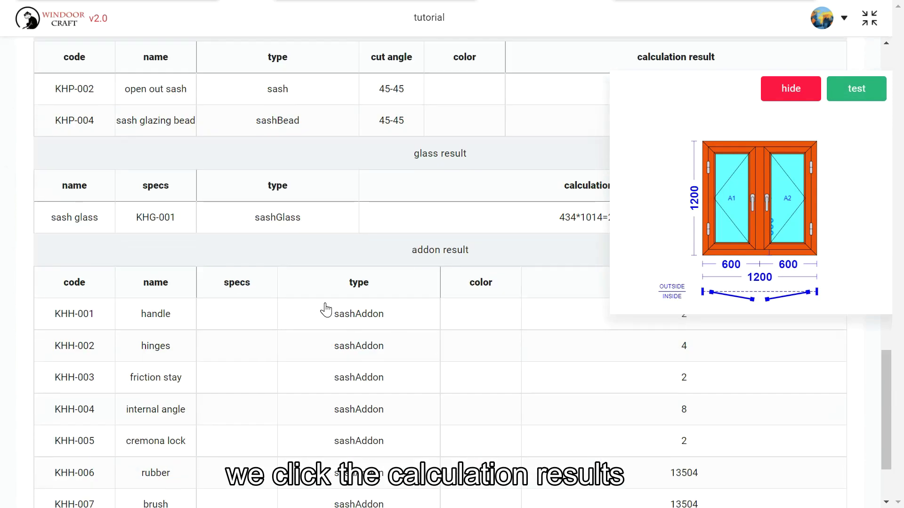
pyautogui.scroll(3, 325, 309)
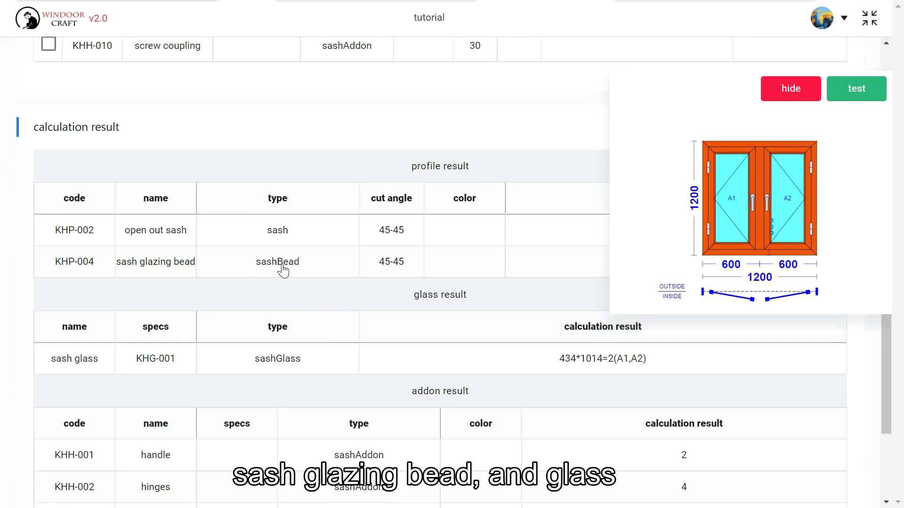
pyautogui.scroll(-2, 288, 367)
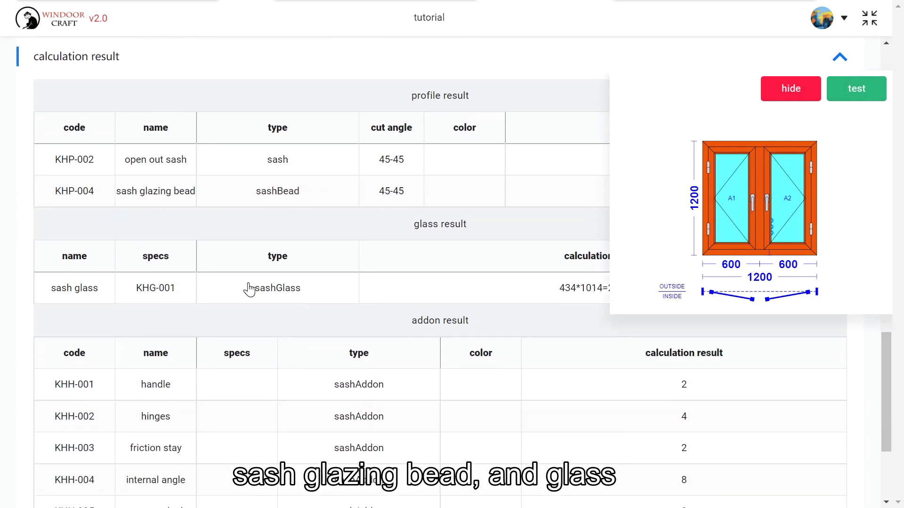
pyautogui.scroll(2, 376, 295)
pyautogui.scroll(-5, 375, 295)
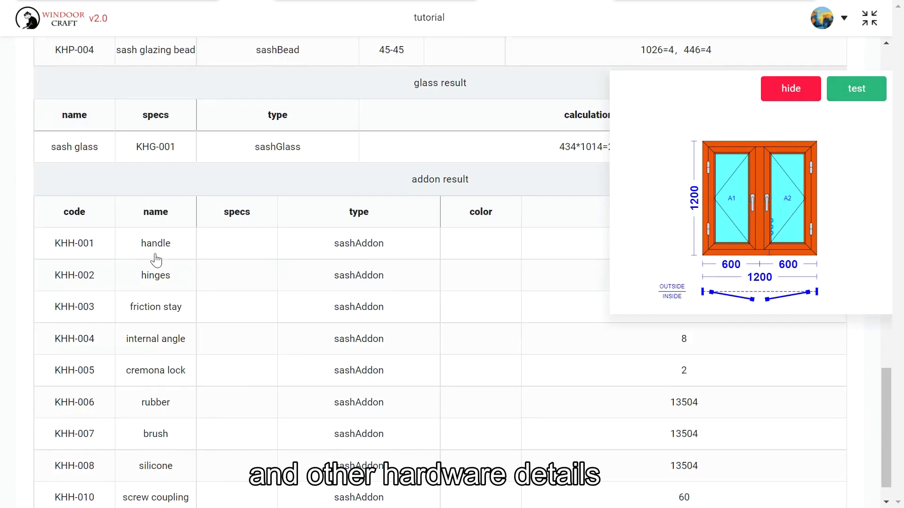
pyautogui.scroll(-1, 122, 236)
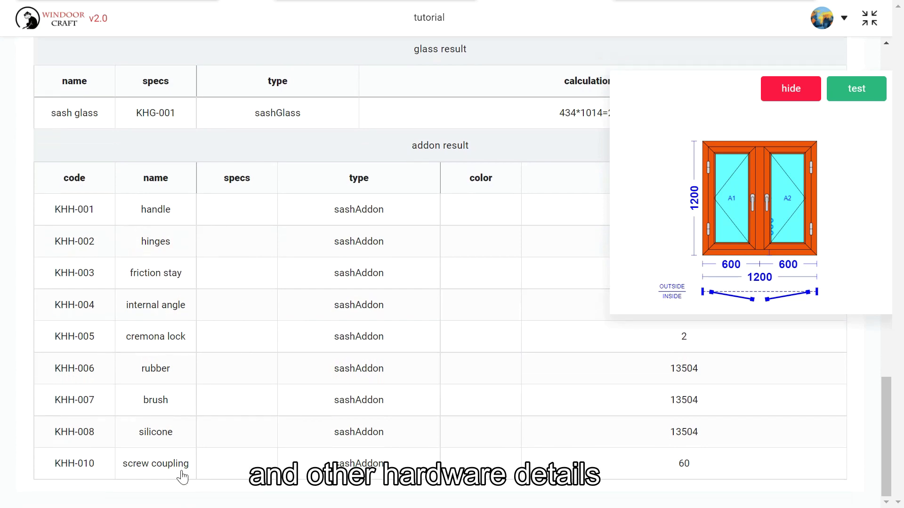
pyautogui.scroll(3, 565, 358)
pyautogui.scroll(-1, 605, 362)
pyautogui.scroll(2, 588, 361)
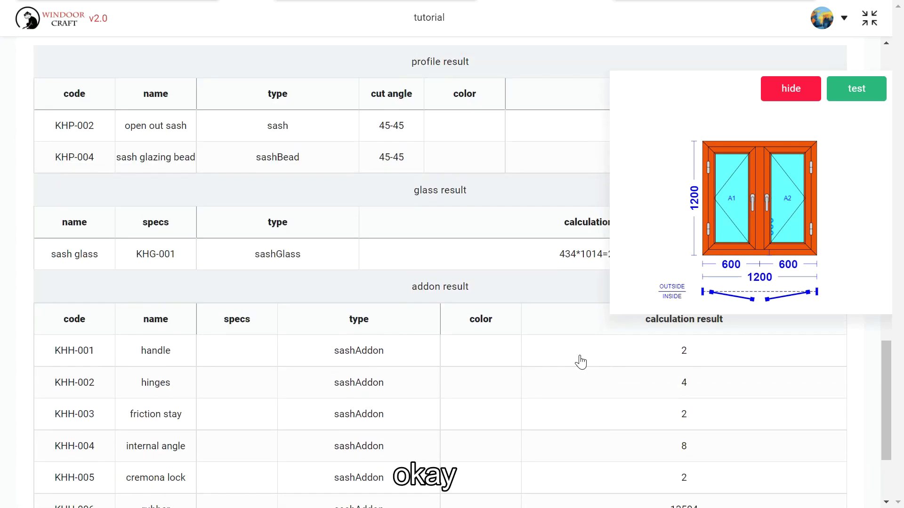
pyautogui.scroll(5, 430, 349)
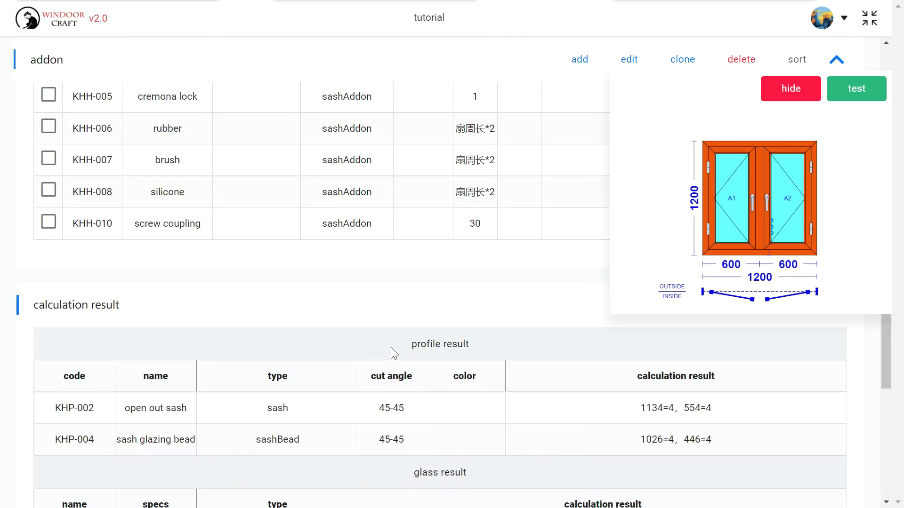
# - Add the automatic material item to the series' quote calculation
pyautogui.scroll(10, 394, 353)
pyautogui.scroll(-1, 637, 323)
pyautogui.scroll(1, 638, 323)
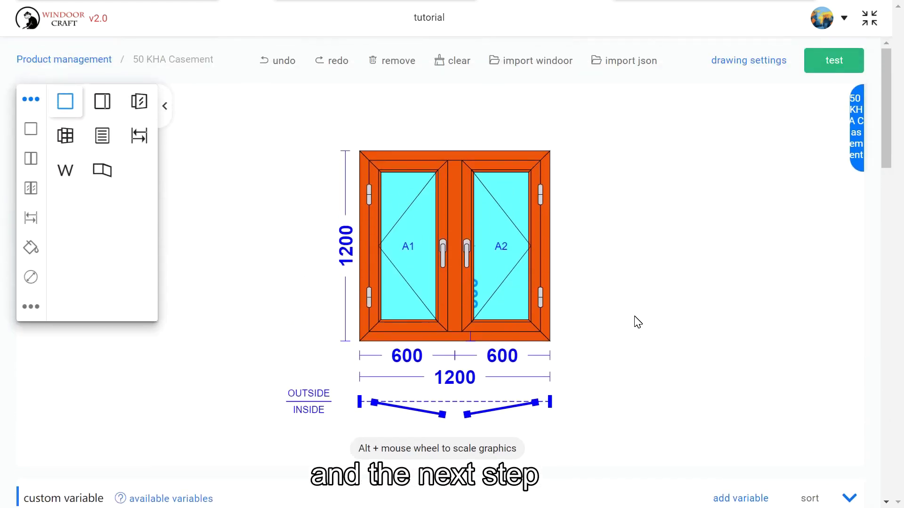
pyautogui.scroll(-3, 638, 323)
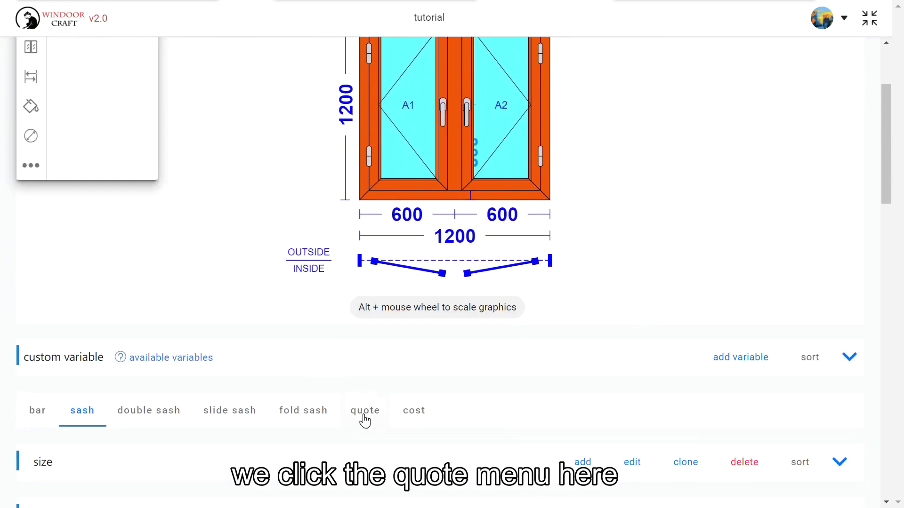
pyautogui.click(366, 420)
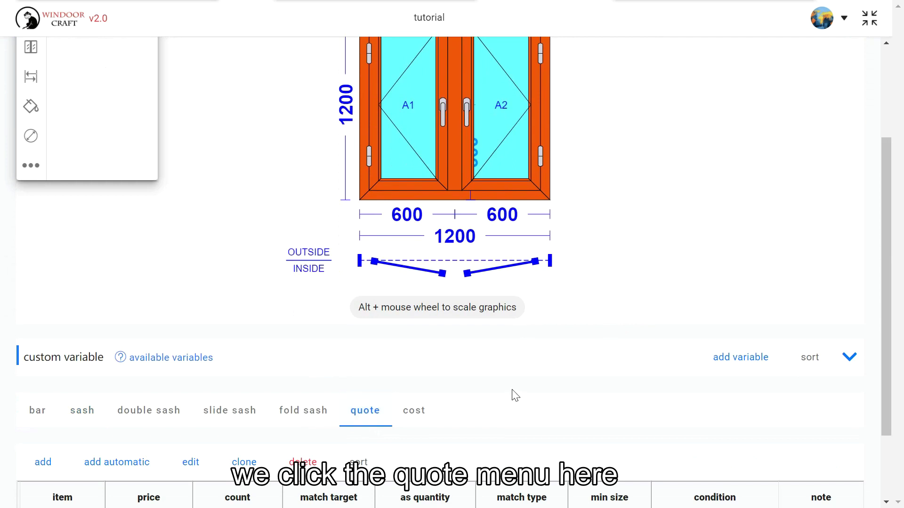
pyautogui.scroll(-2, 512, 395)
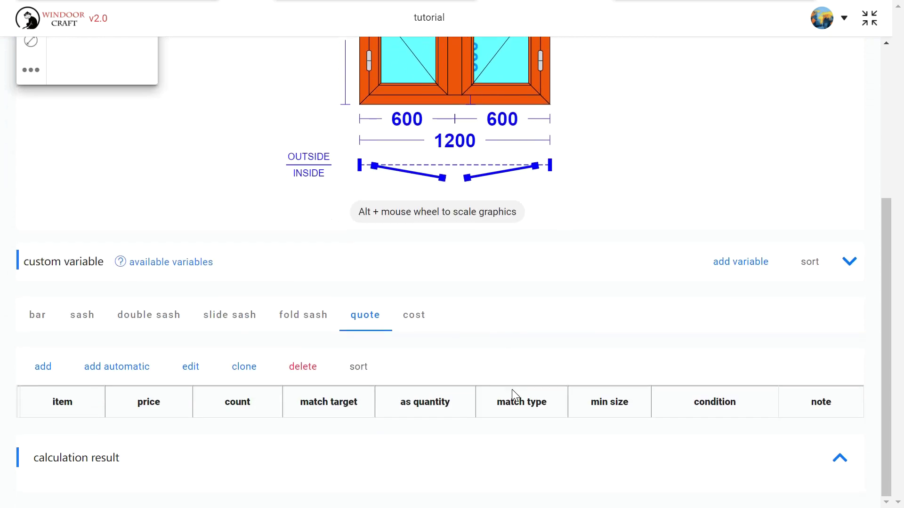
pyautogui.click(112, 374)
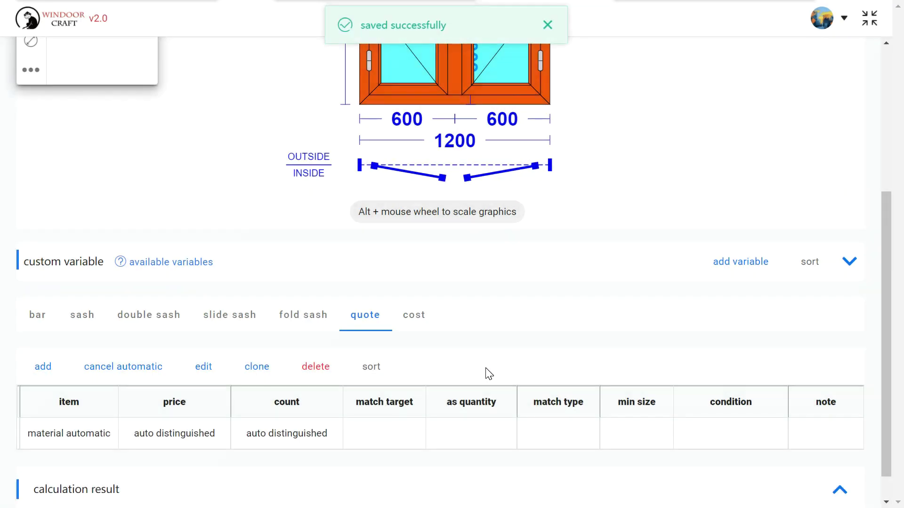
pyautogui.scroll(2, 706, 374)
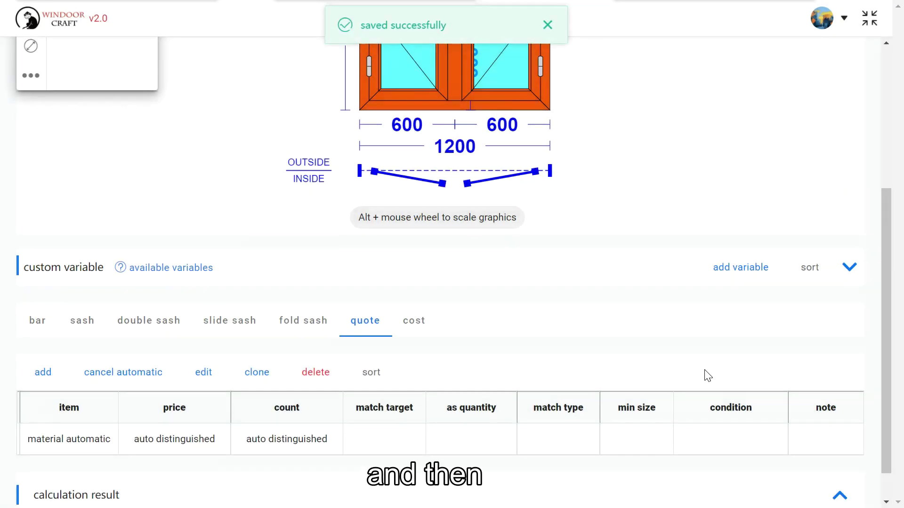
# - Add the automatic material cost item to the series' cost calculation
pyautogui.scroll(-2, 706, 375)
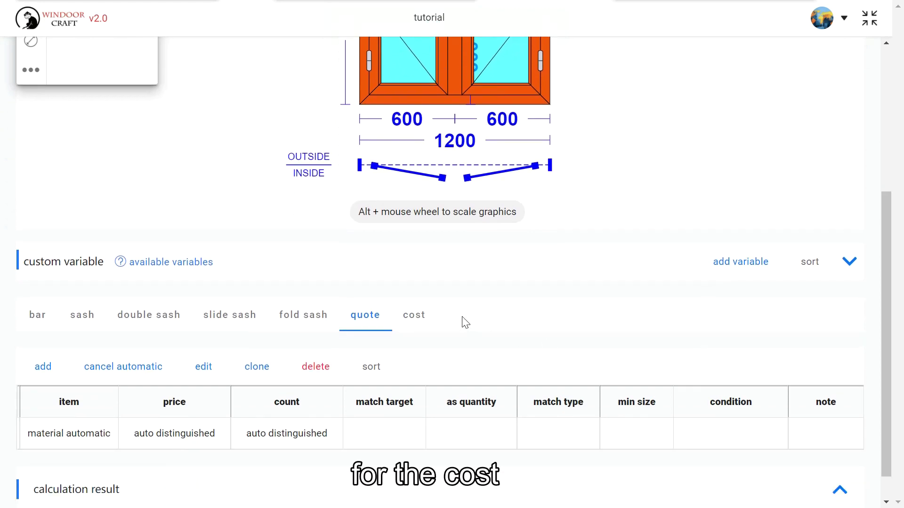
pyautogui.click(408, 316)
pyautogui.click(113, 367)
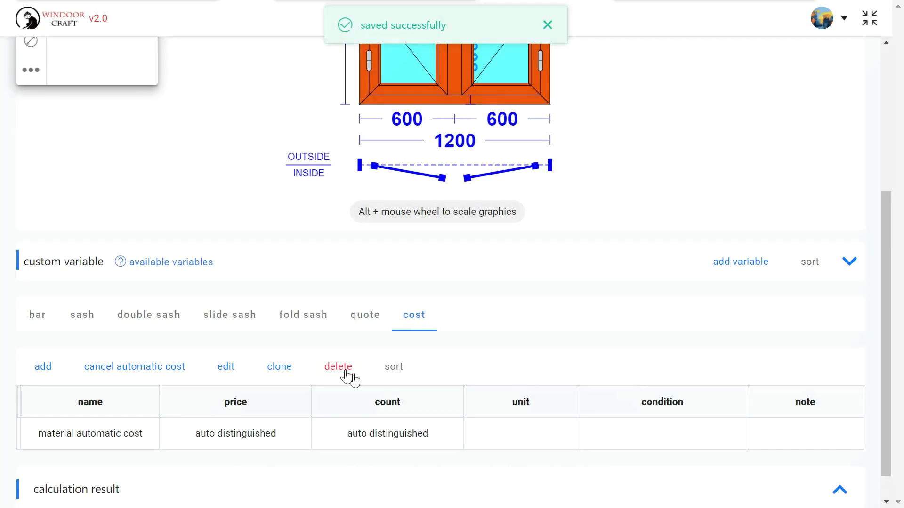
# - Test the series and review the quote result for each hardware item, profile, glass and sub-frame tube
pyautogui.click(364, 316)
pyautogui.scroll(5, 834, 67)
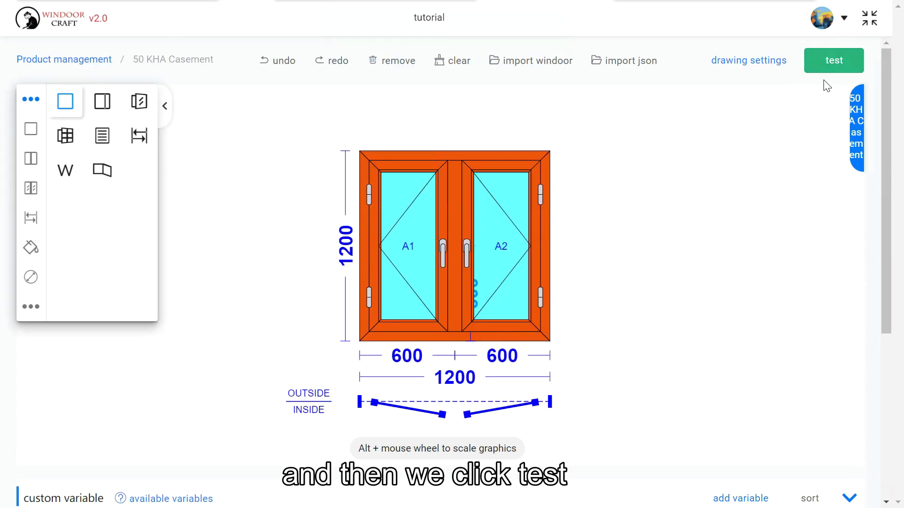
pyautogui.click(832, 69)
pyautogui.scroll(-10, 733, 276)
pyautogui.scroll(-5, 329, 289)
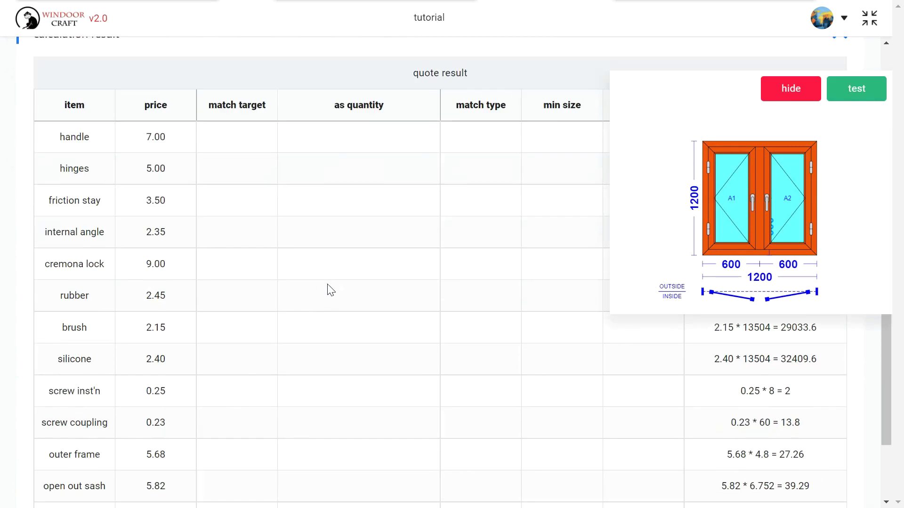
pyautogui.scroll(3, 313, 287)
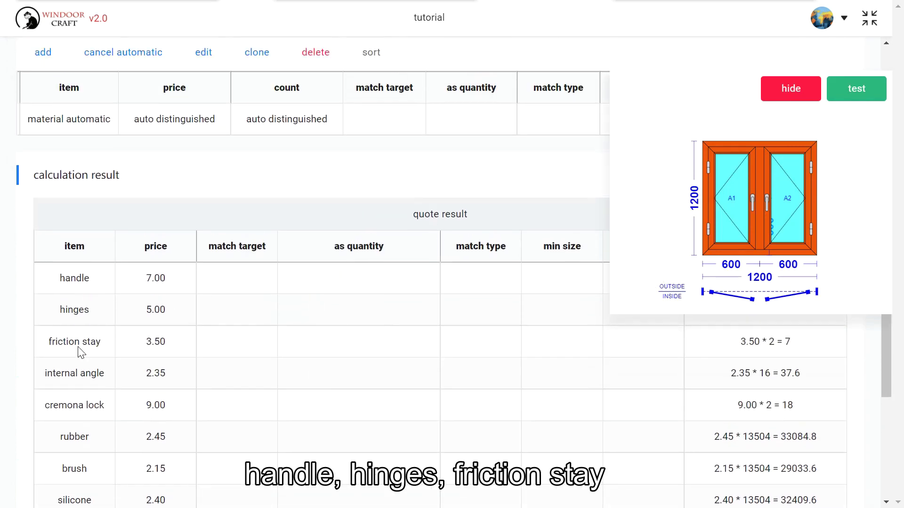
pyautogui.scroll(-5, 212, 376)
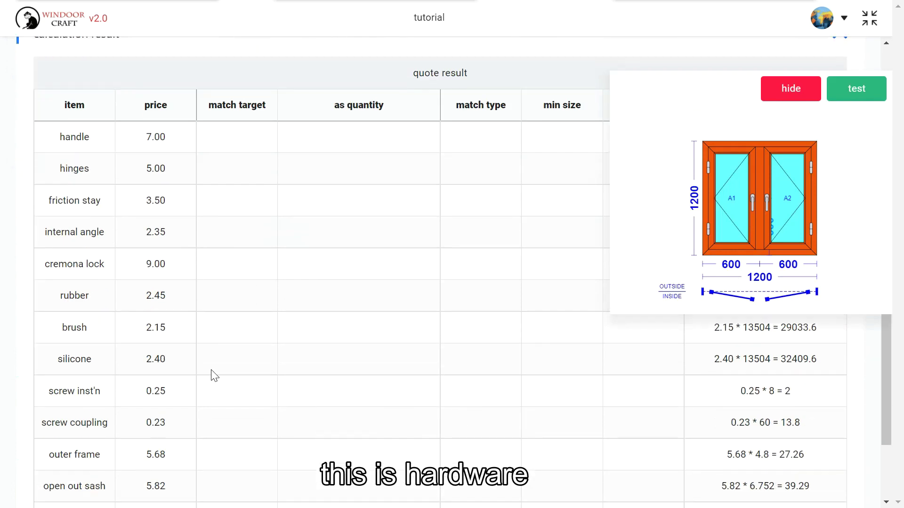
pyautogui.scroll(-2, 188, 353)
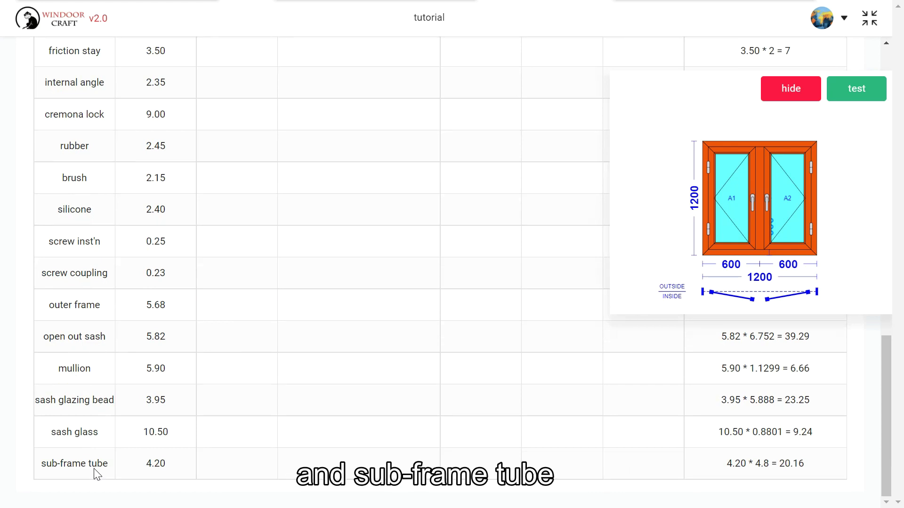
pyautogui.scroll(5, 365, 400)
pyautogui.scroll(-5, 365, 400)
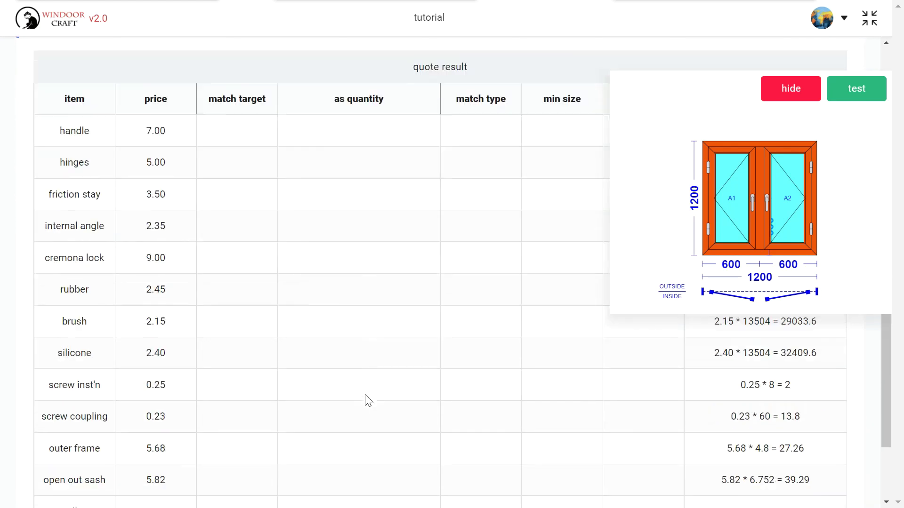
# - Review the calculated cost result for all materials, including their prices and counts
pyautogui.scroll(10, 366, 400)
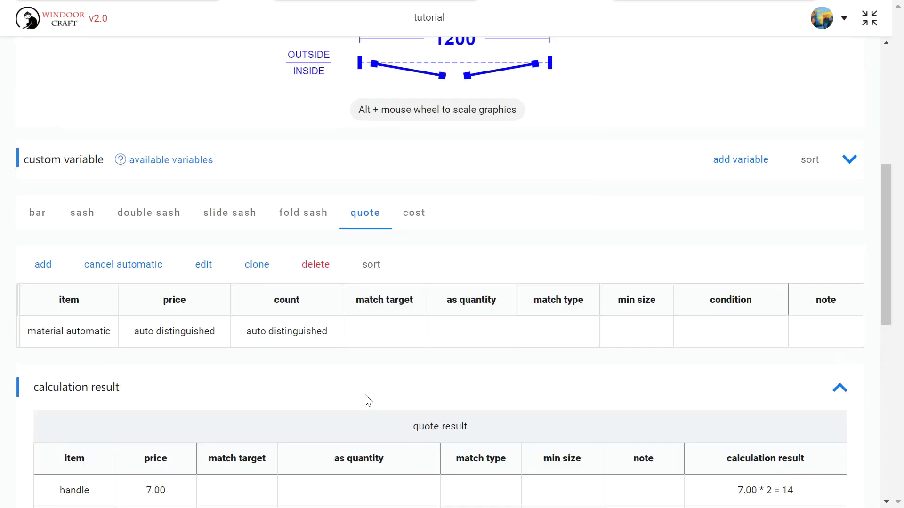
pyautogui.click(415, 277)
pyautogui.scroll(-10, 424, 283)
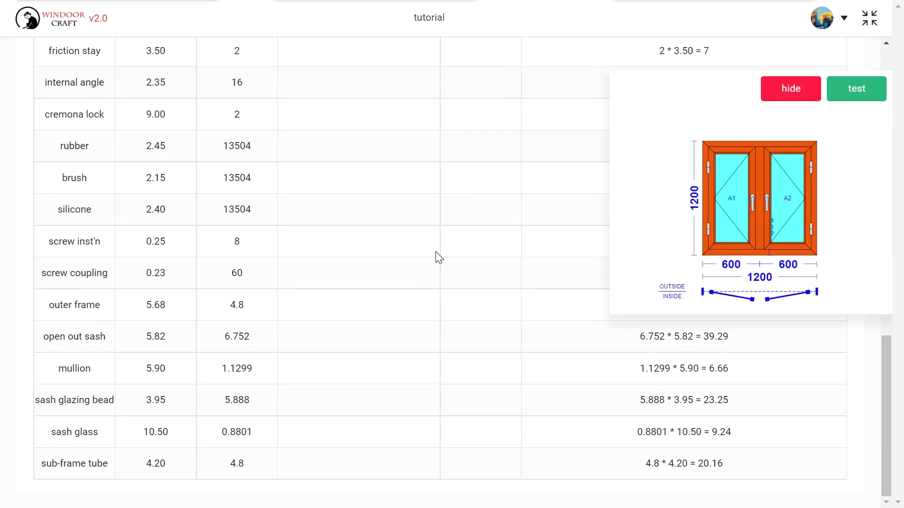
pyautogui.scroll(10, 436, 255)
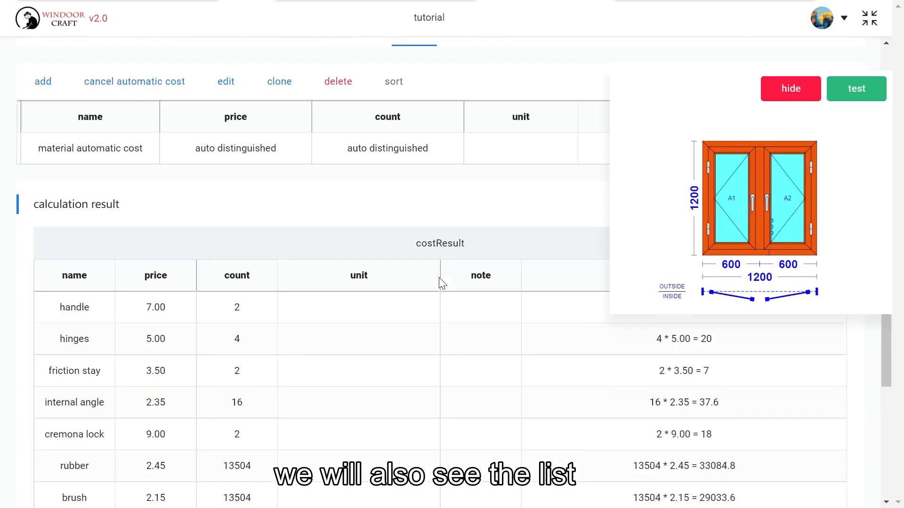
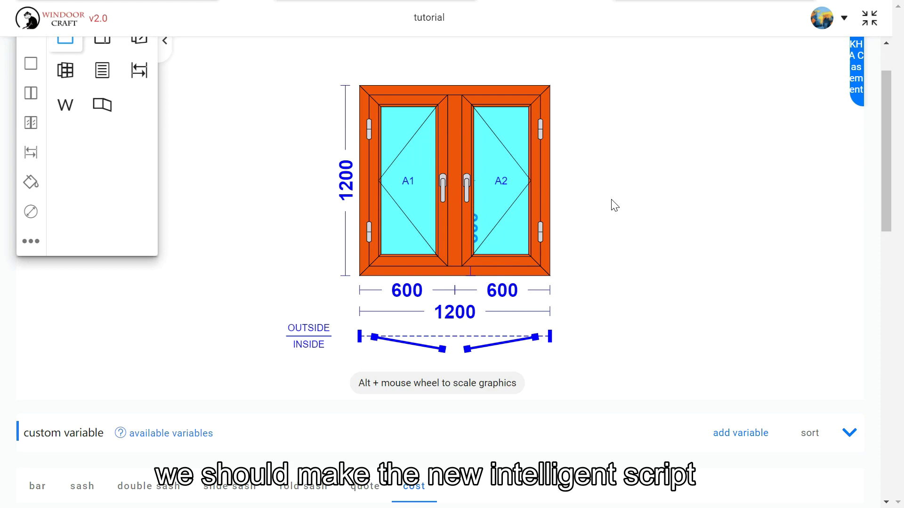
pyautogui.scroll(2, 615, 206)
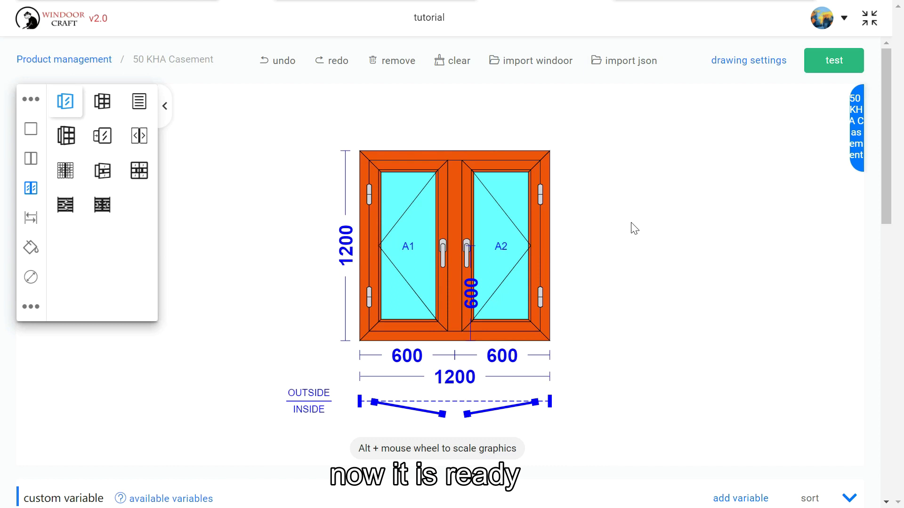
# - Start a design from the homepage and import the CM 9 window from the Brand casement library
pyautogui.click(57, 27)
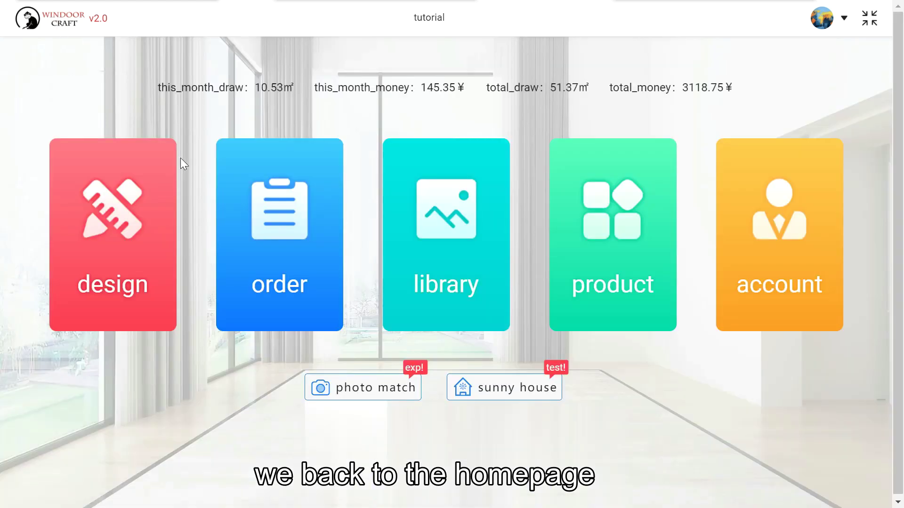
pyautogui.click(123, 234)
pyautogui.click(478, 19)
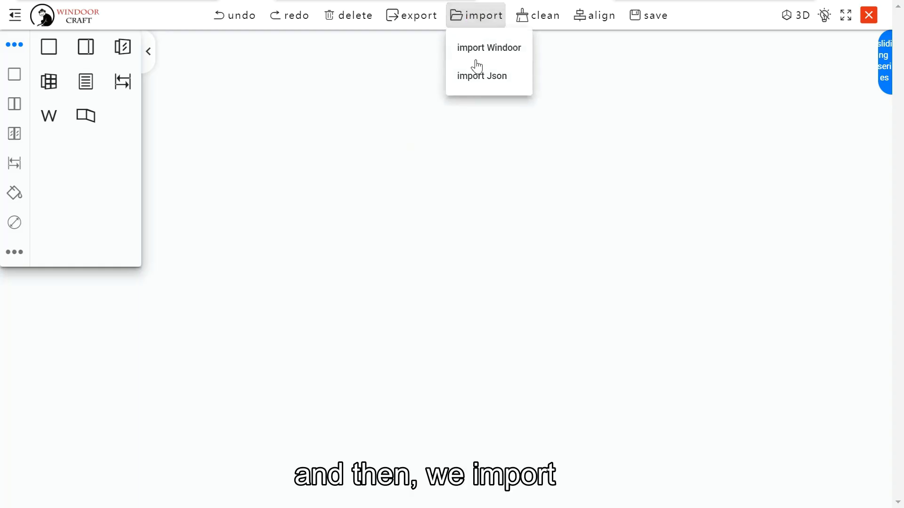
pyautogui.click(507, 57)
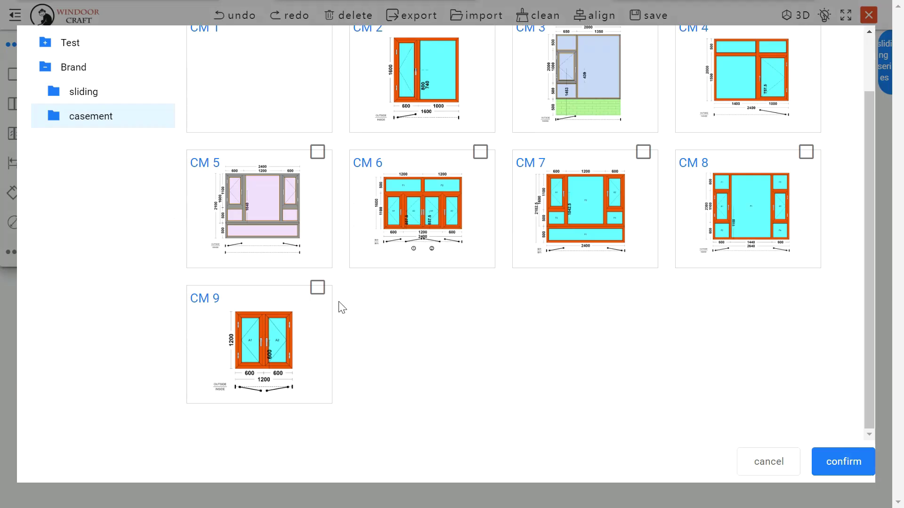
pyautogui.click(318, 287)
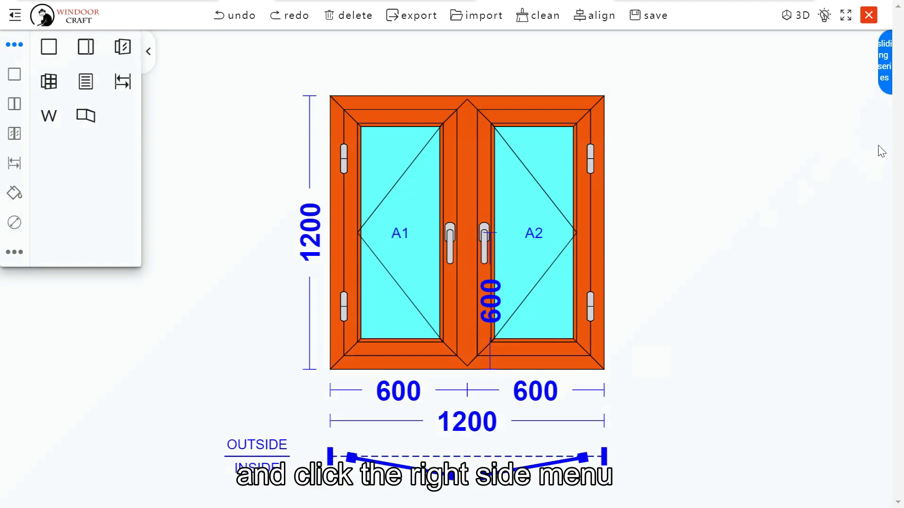
# - Assign the 50 KHA Casement series from Moxisys/Alu as the profile of window C1
pyautogui.click(885, 71)
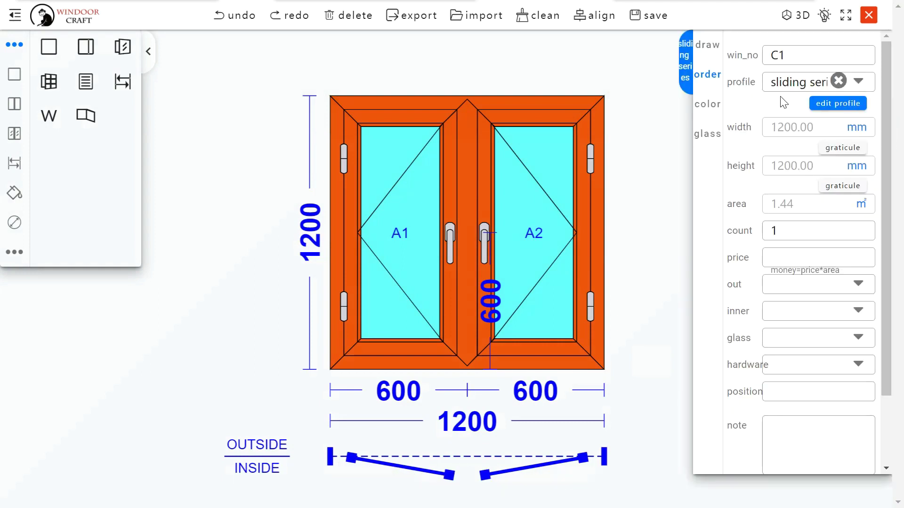
pyautogui.click(781, 83)
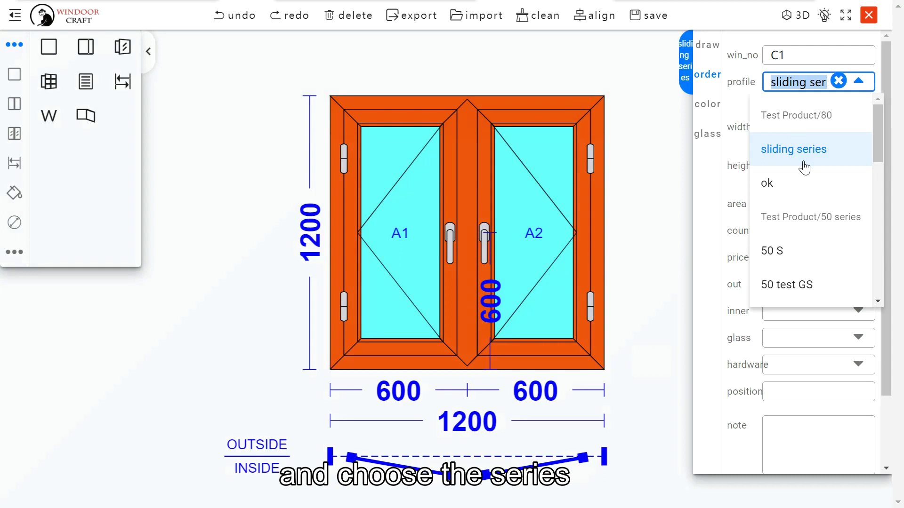
pyautogui.scroll(-5, 804, 167)
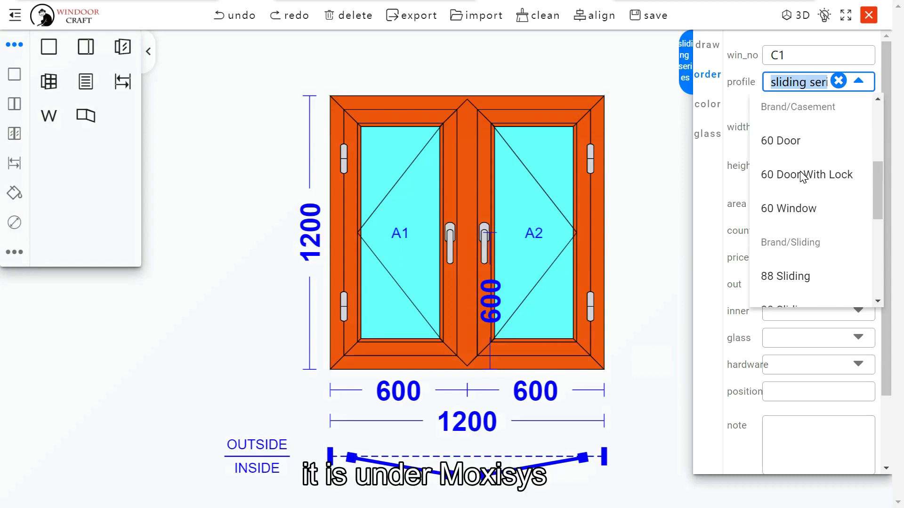
pyautogui.scroll(-5, 805, 198)
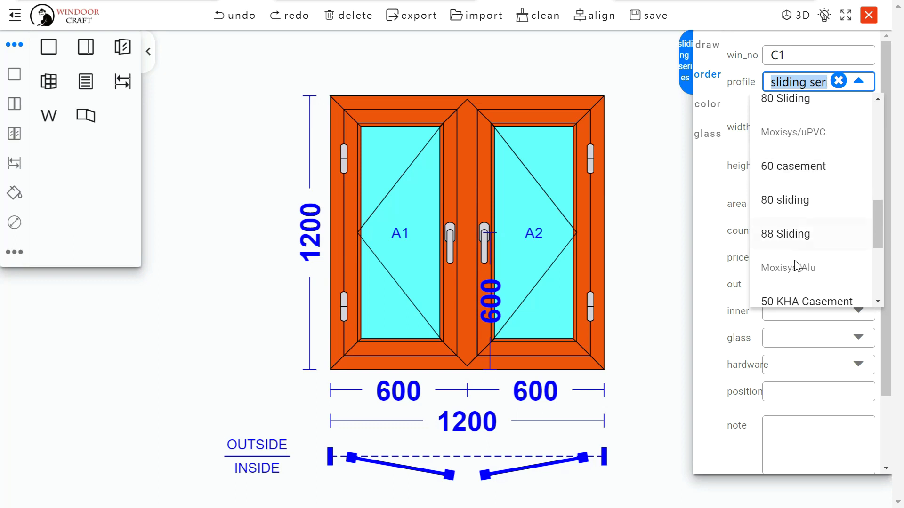
pyautogui.scroll(-3, 810, 277)
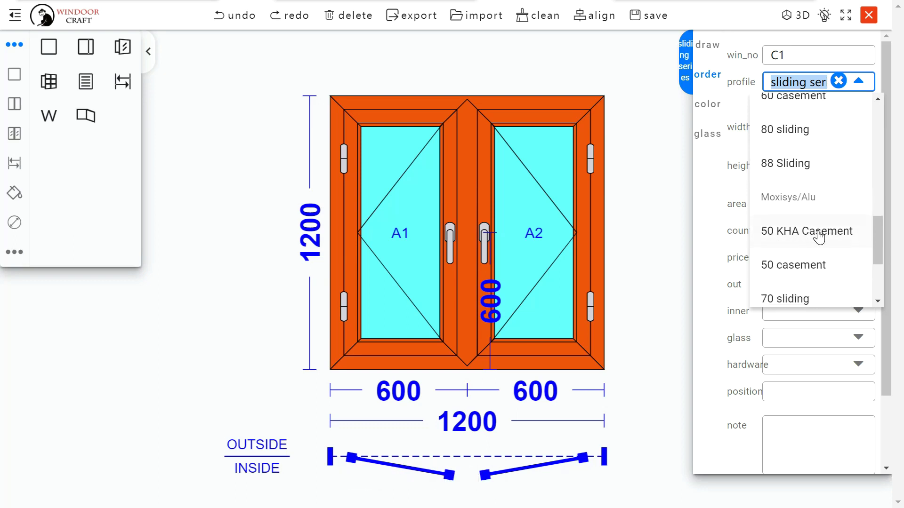
pyautogui.click(809, 231)
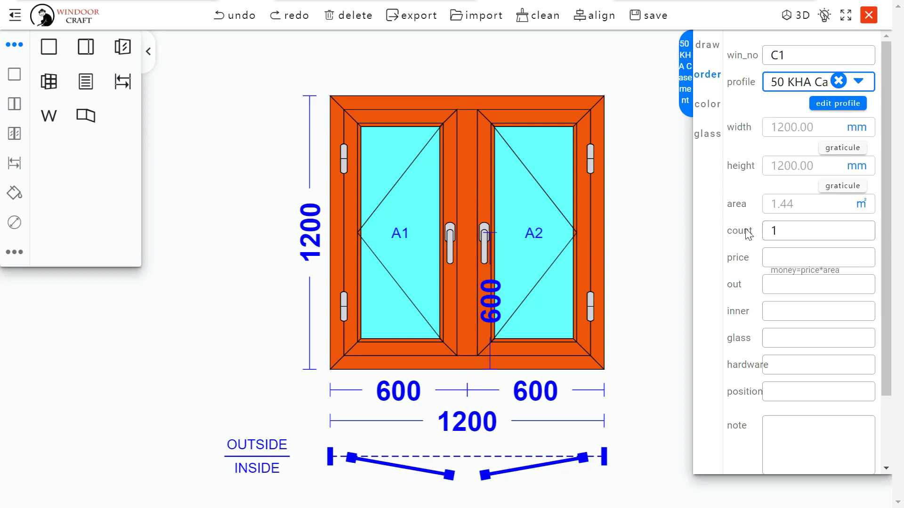
# - Check the window's order properties, save the design and open its order page
pyautogui.scroll(-2, 769, 189)
pyautogui.scroll(2, 769, 189)
pyautogui.scroll(-2, 769, 189)
pyautogui.scroll(2, 772, 194)
pyautogui.click(655, 22)
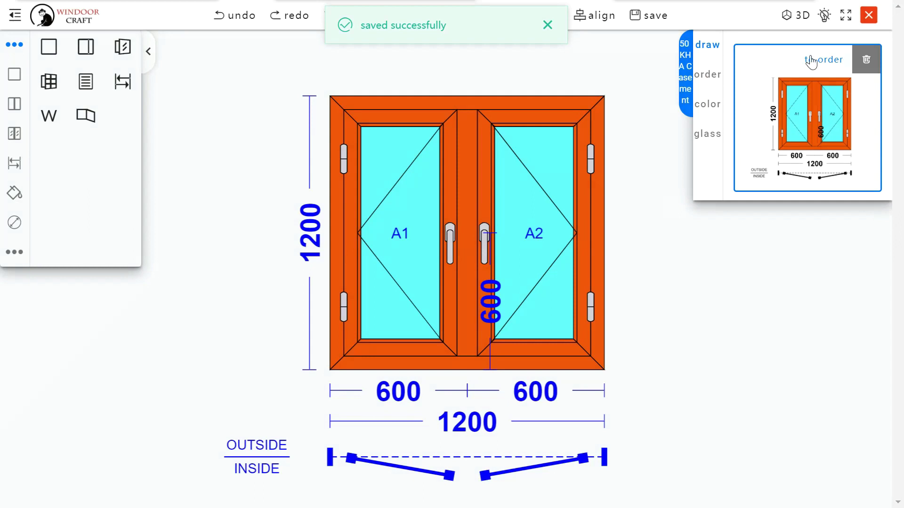
pyautogui.click(822, 68)
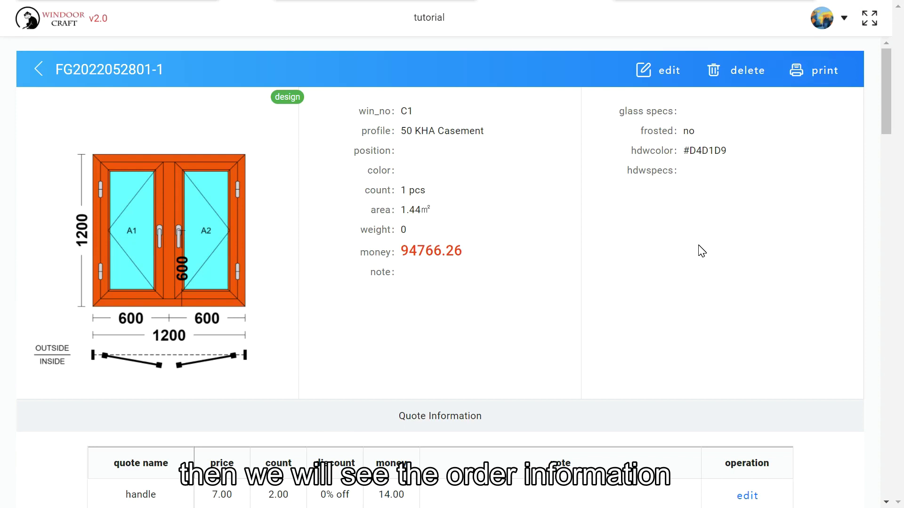
# - Review the order's window details and quote items, opening the handle quote for editing and cancelling without changes
pyautogui.scroll(-2, 702, 251)
pyautogui.scroll(2, 702, 251)
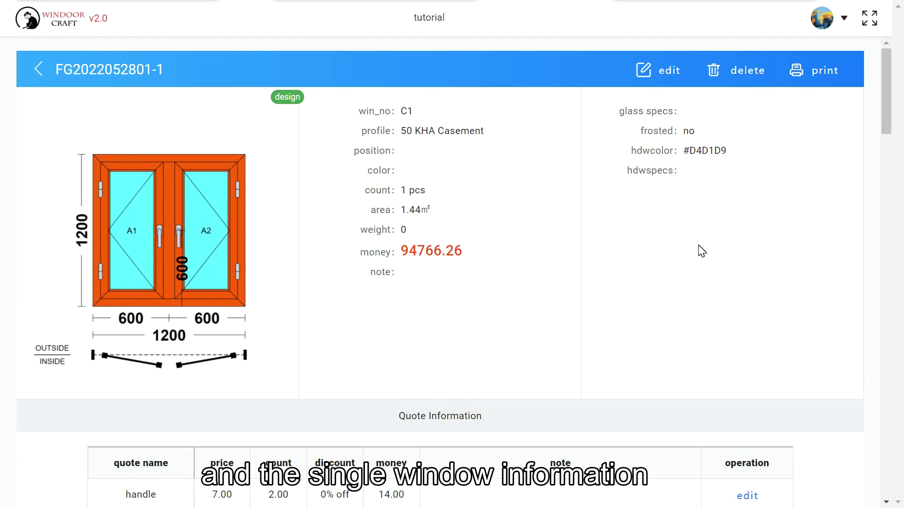
pyautogui.scroll(-4, 702, 251)
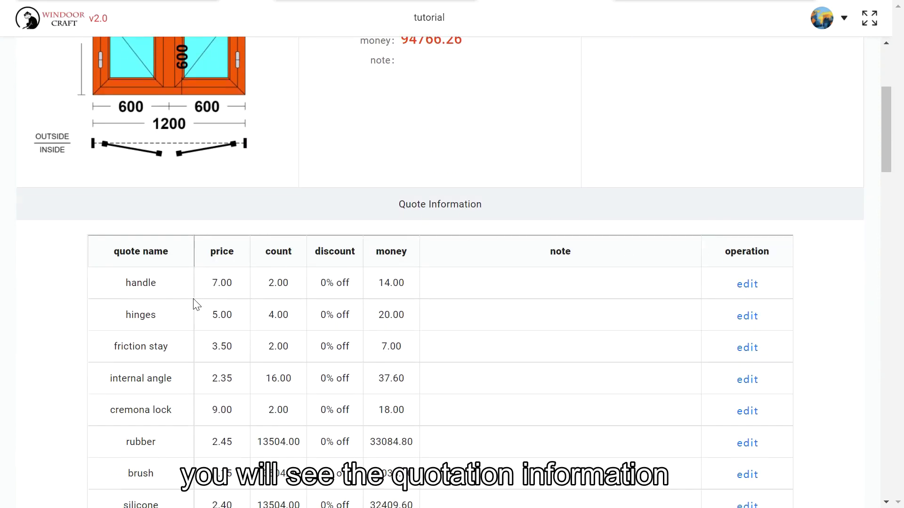
pyautogui.scroll(-3, 238, 238)
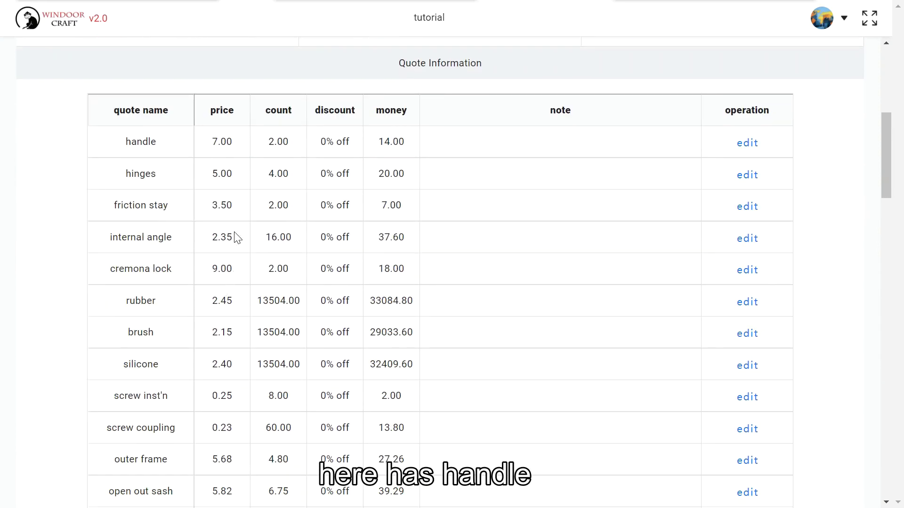
pyautogui.click(751, 143)
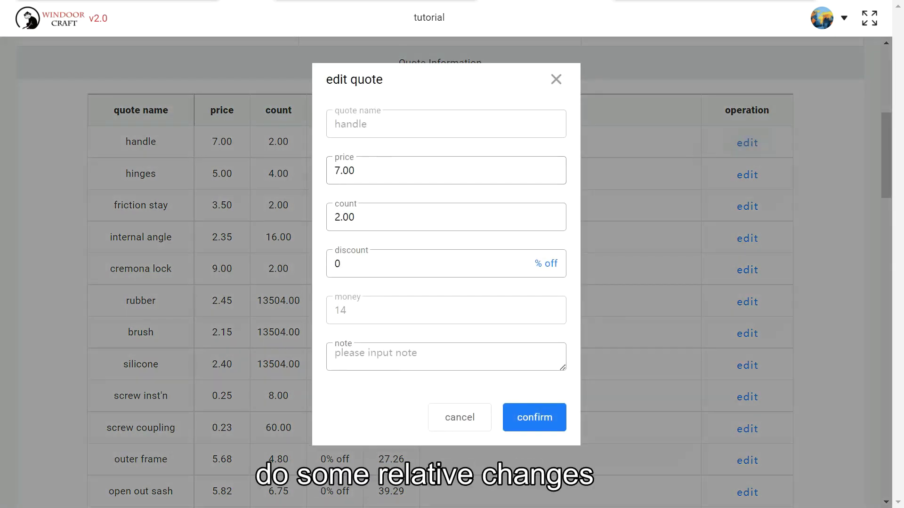
pyautogui.click(460, 417)
# - Examine the rest of the quote items and the order's profile list with its lengths, angles and counts
pyautogui.scroll(-9, 602, 307)
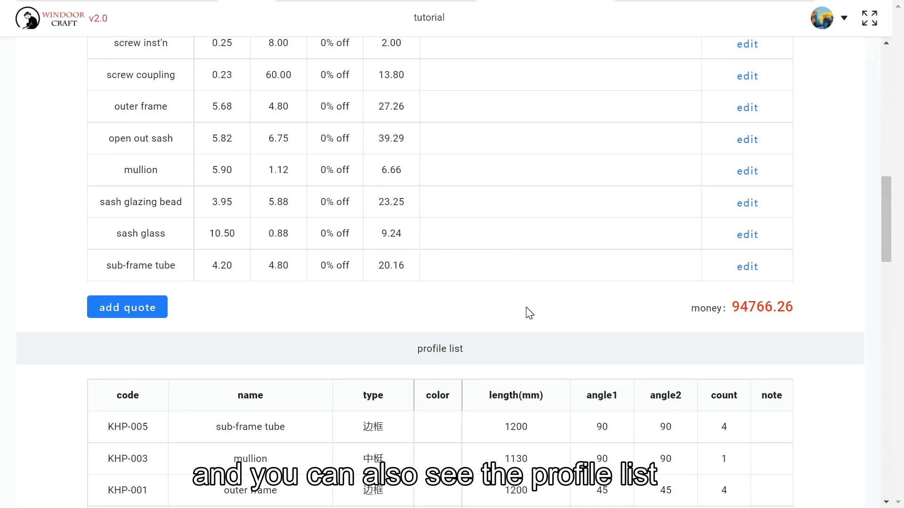
pyautogui.scroll(-2, 544, 297)
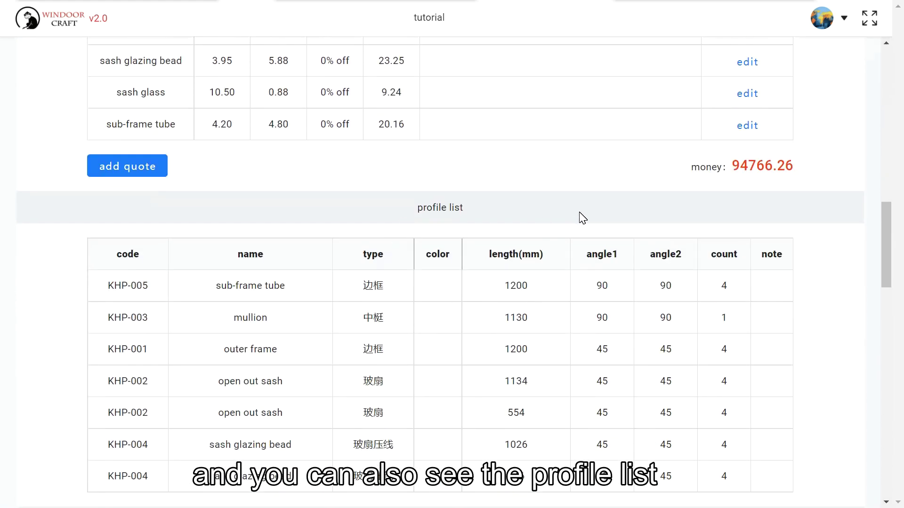
pyautogui.scroll(2, 582, 218)
pyautogui.scroll(-3, 582, 218)
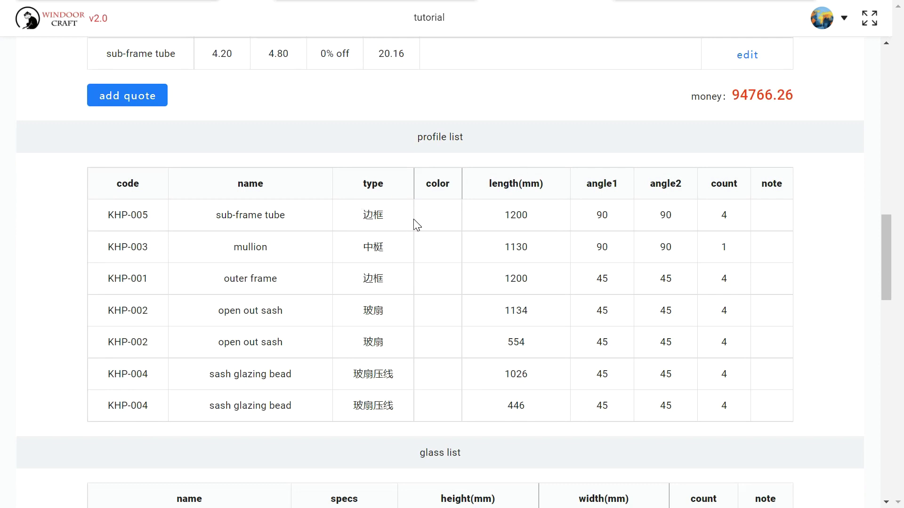
pyautogui.scroll(-3, 349, 238)
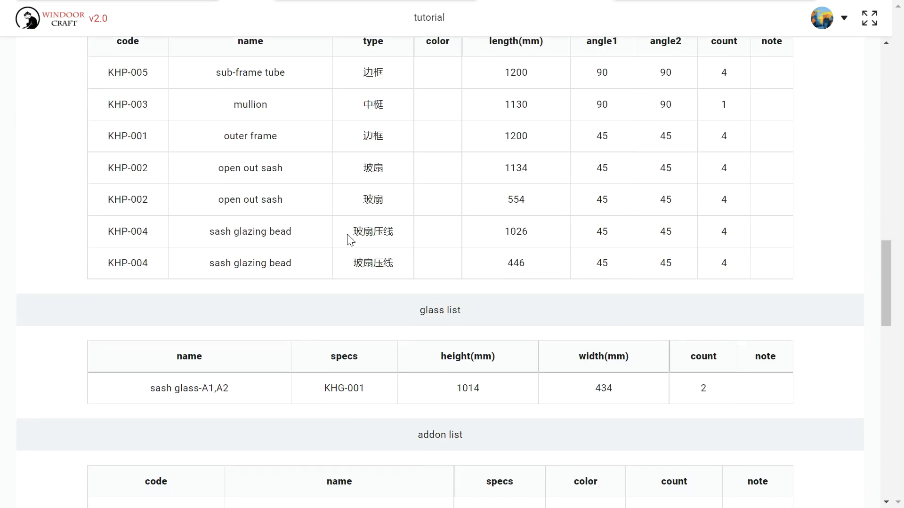
pyautogui.scroll(-1, 358, 240)
pyautogui.scroll(2, 361, 239)
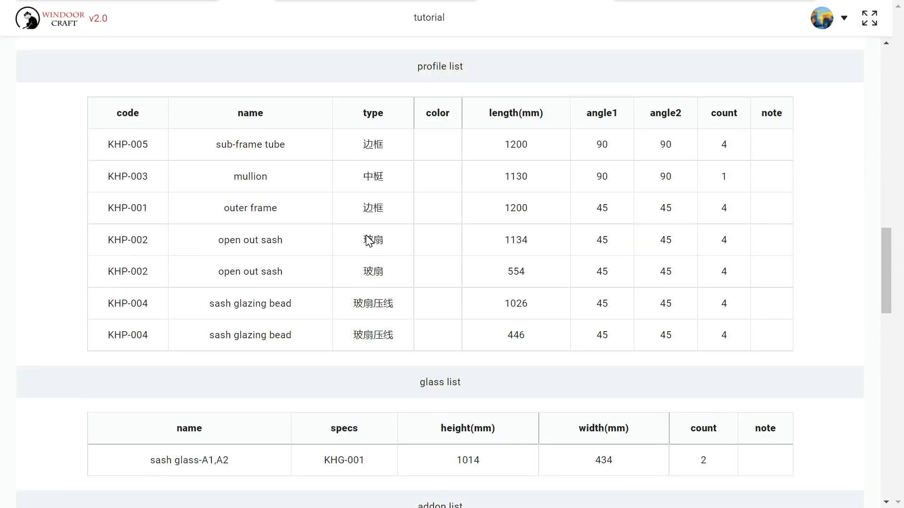
# - Examine the order's glass list, addon list and cost list
pyautogui.scroll(-7, 369, 241)
pyautogui.scroll(1, 375, 243)
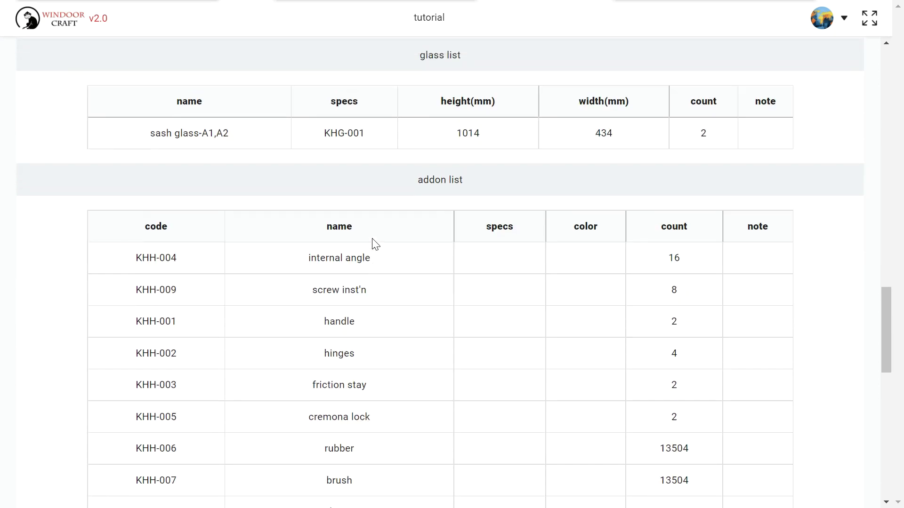
pyautogui.scroll(2, 374, 244)
pyautogui.scroll(-3, 498, 230)
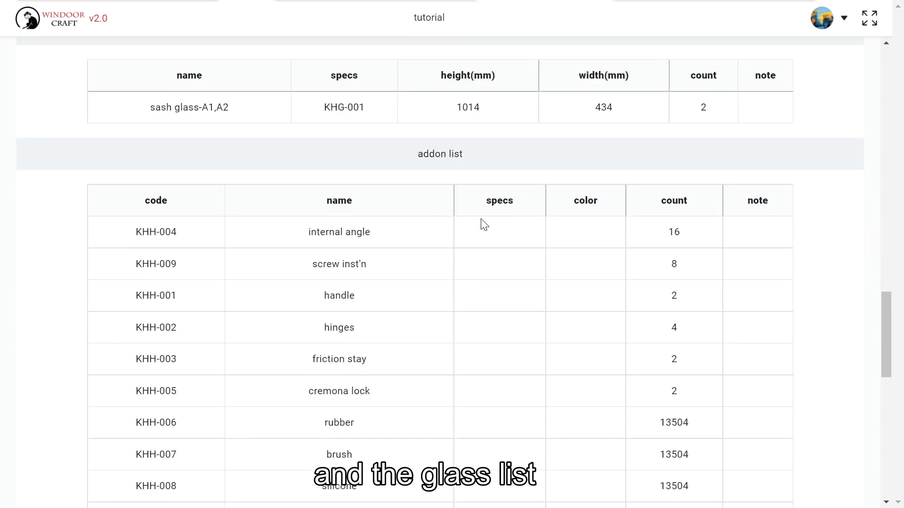
pyautogui.scroll(-5, 434, 203)
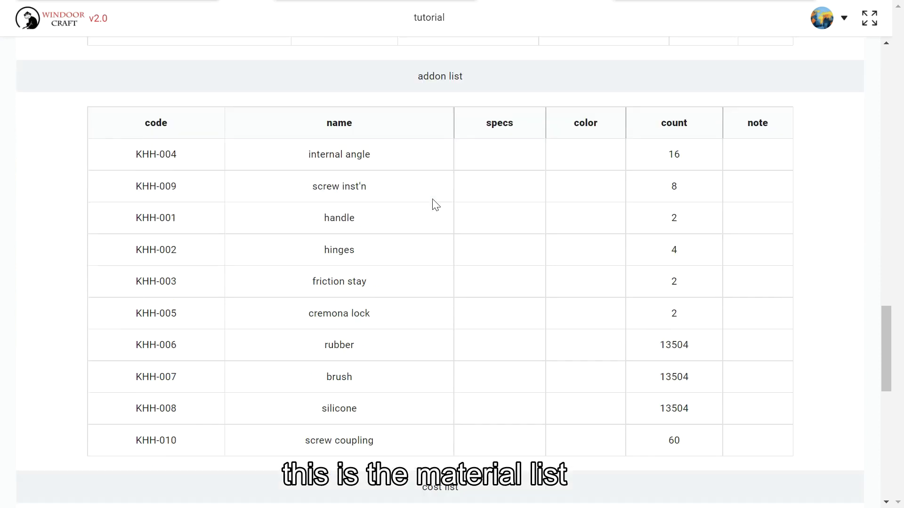
pyautogui.scroll(-5, 516, 274)
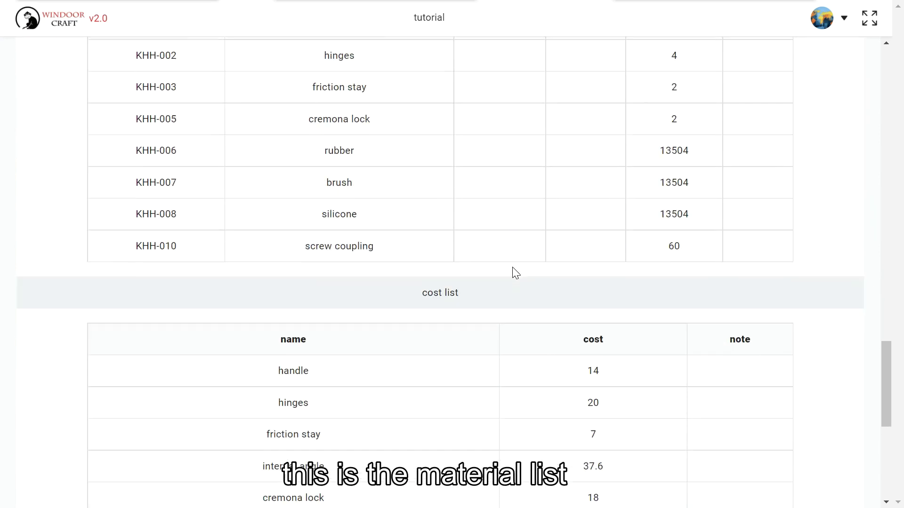
pyautogui.scroll(-5, 492, 198)
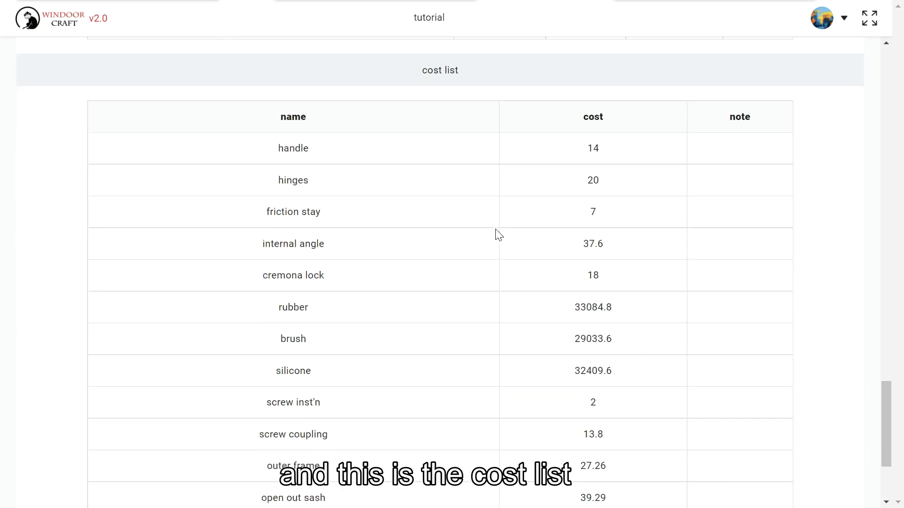
# - Open the order's printable reports and look through the confirm report
pyautogui.scroll(8, 509, 283)
pyautogui.scroll(15, 512, 305)
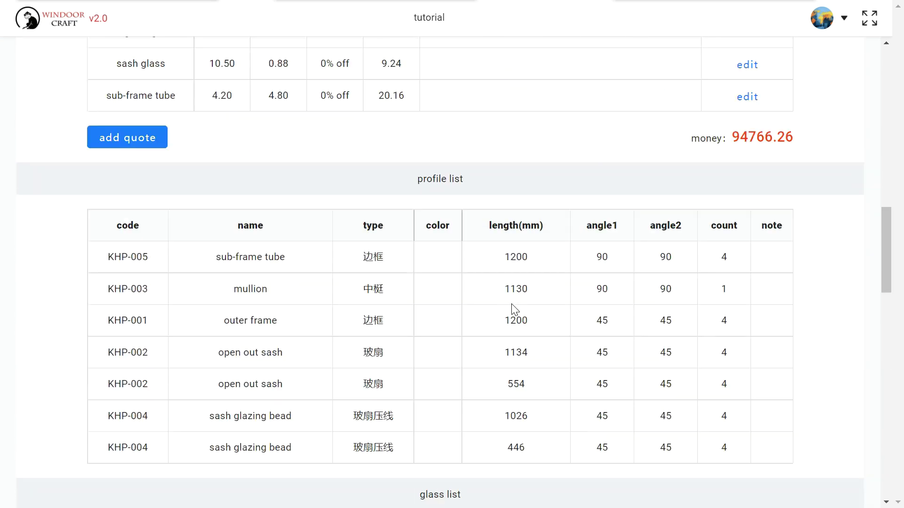
pyautogui.press('F11')
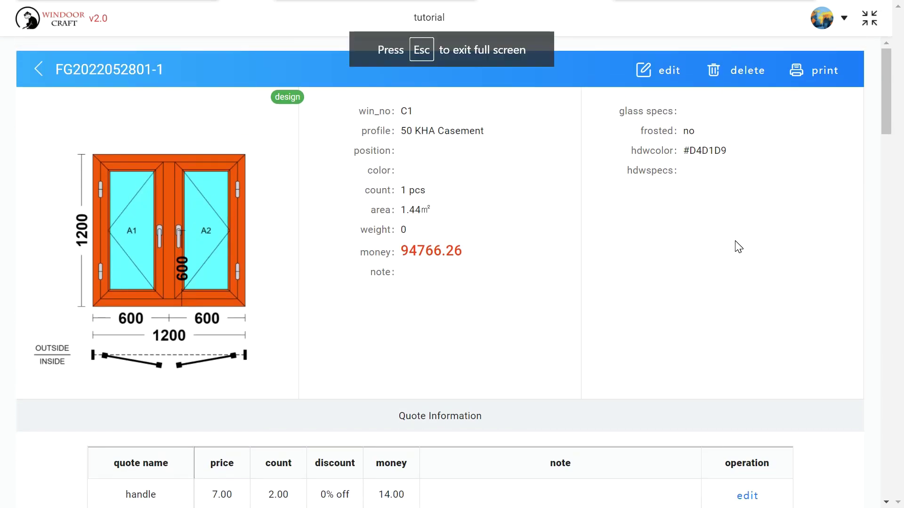
pyautogui.click(816, 73)
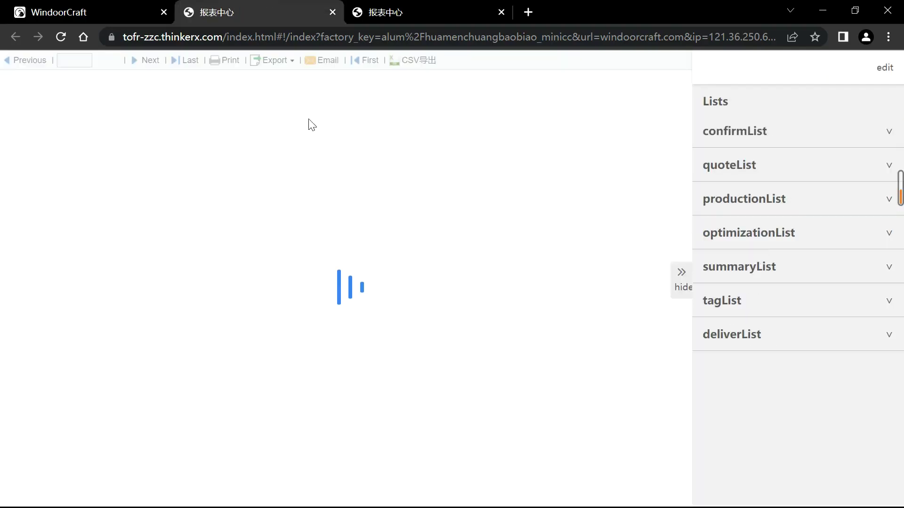
pyautogui.click(725, 132)
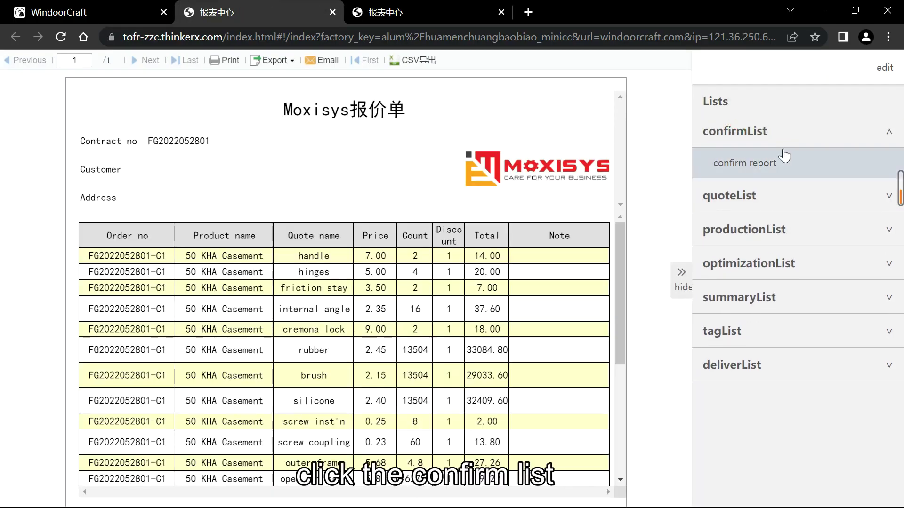
pyautogui.click(765, 172)
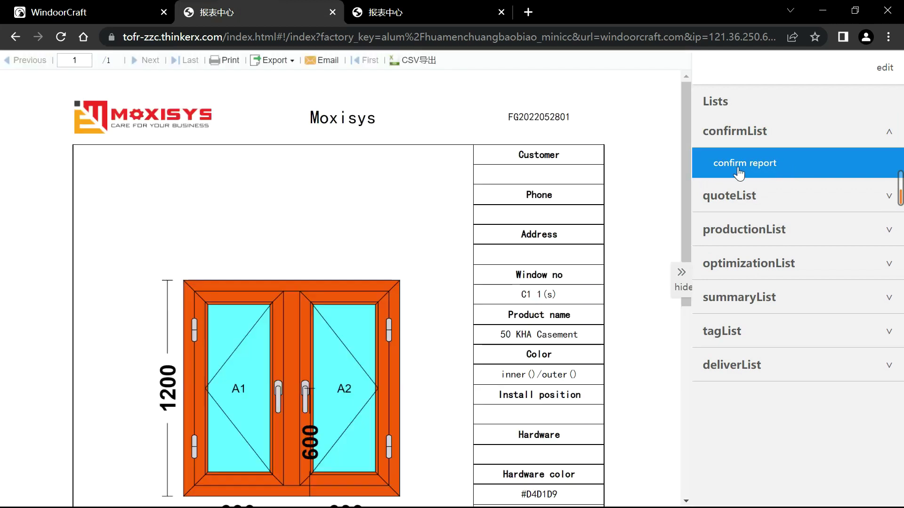
pyautogui.scroll(-8, 590, 207)
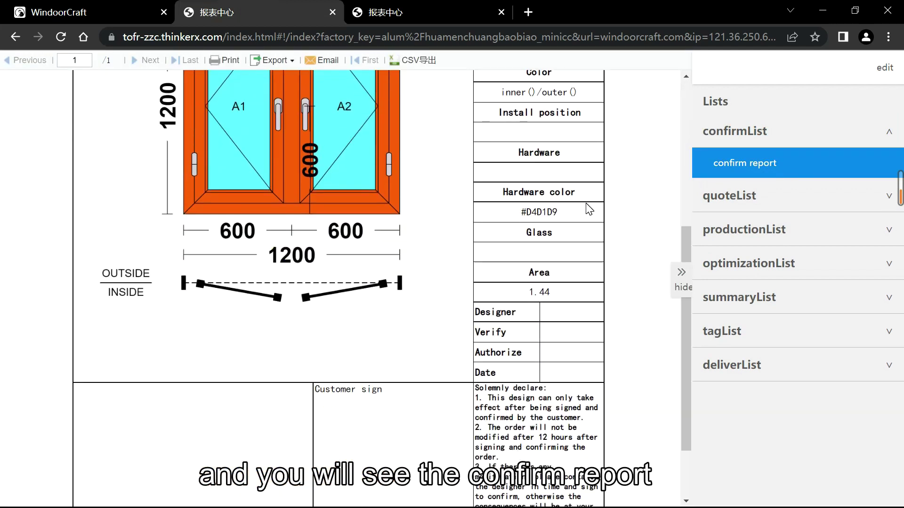
pyautogui.scroll(5, 589, 208)
pyautogui.scroll(3, 590, 208)
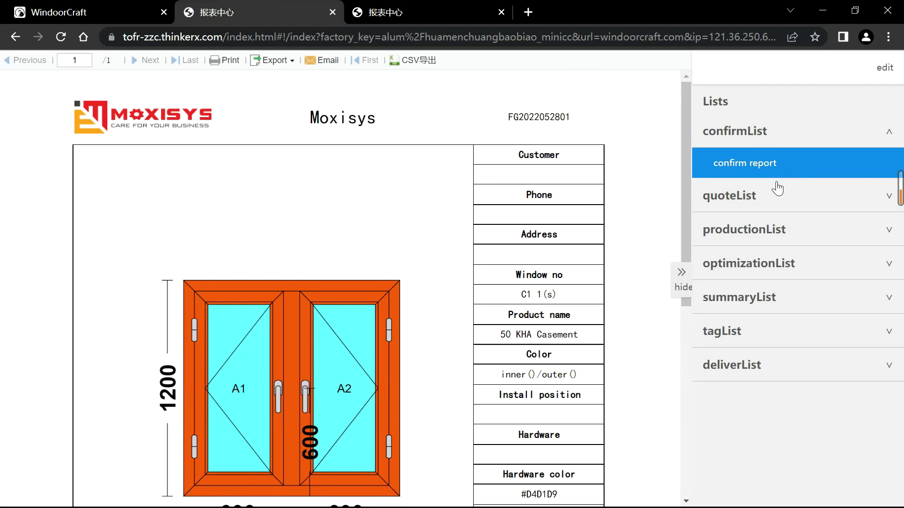
# - View the quote detail report and the Quote report, examining the item prices and order totals
pyautogui.click(765, 197)
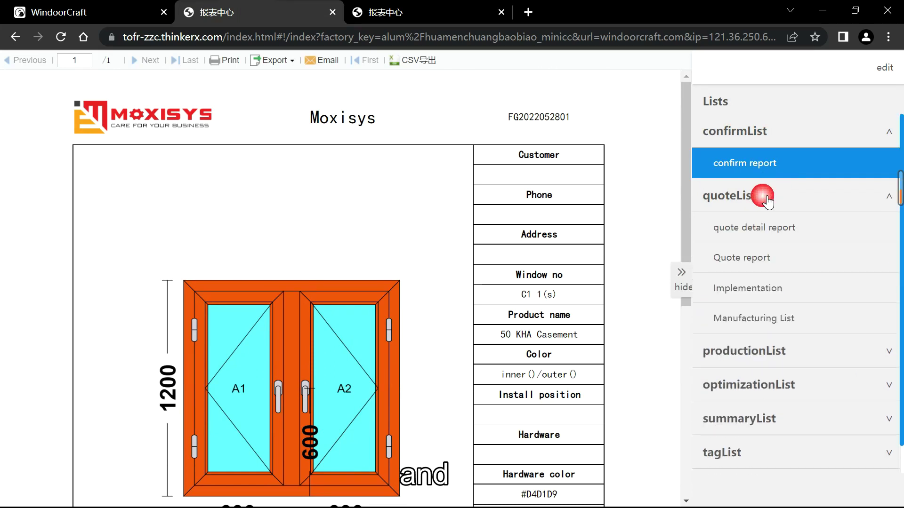
pyautogui.click(761, 230)
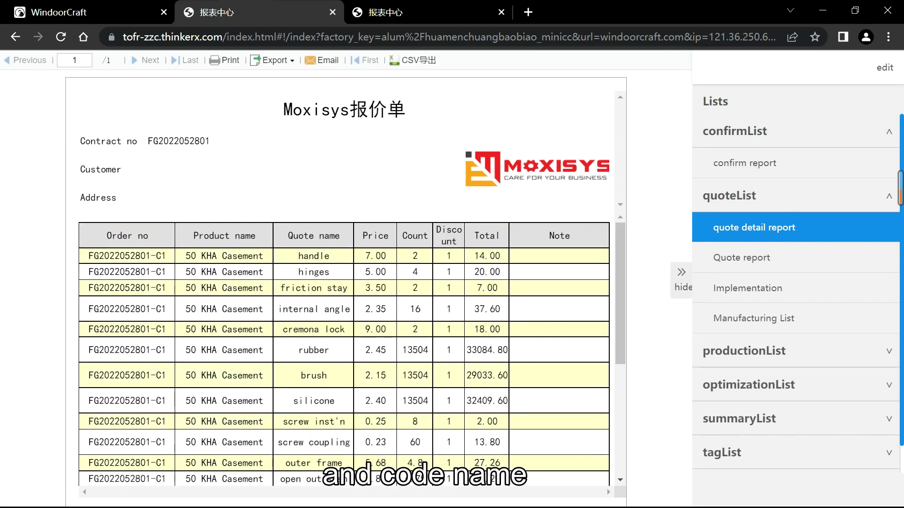
pyautogui.scroll(-5, 539, 384)
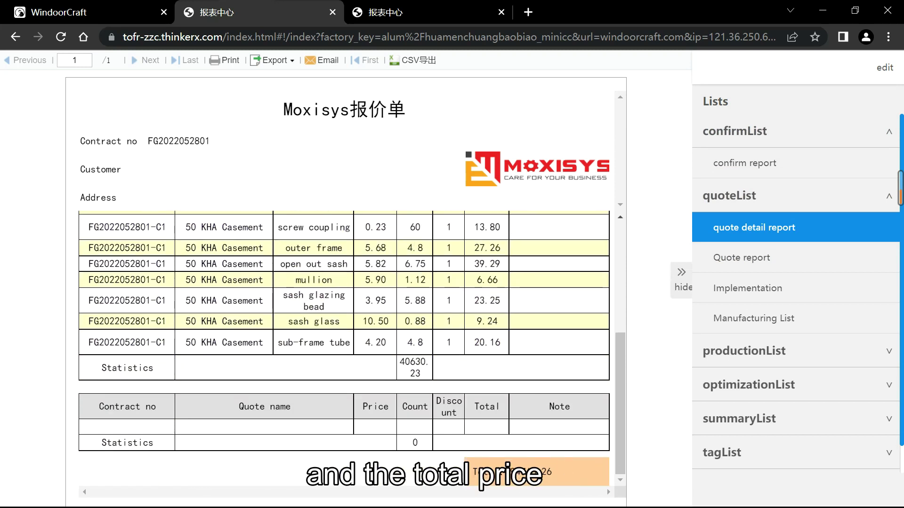
pyautogui.click(765, 266)
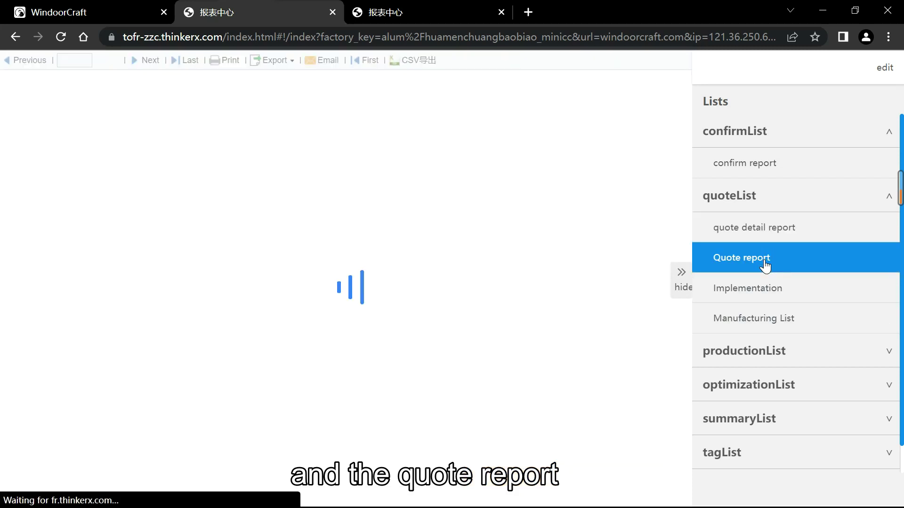
pyautogui.scroll(-5, 399, 222)
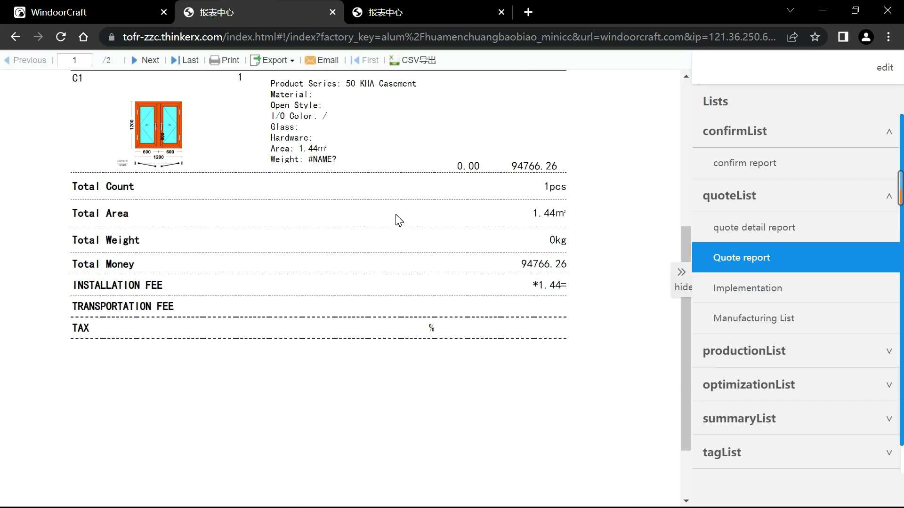
pyautogui.scroll(3, 397, 217)
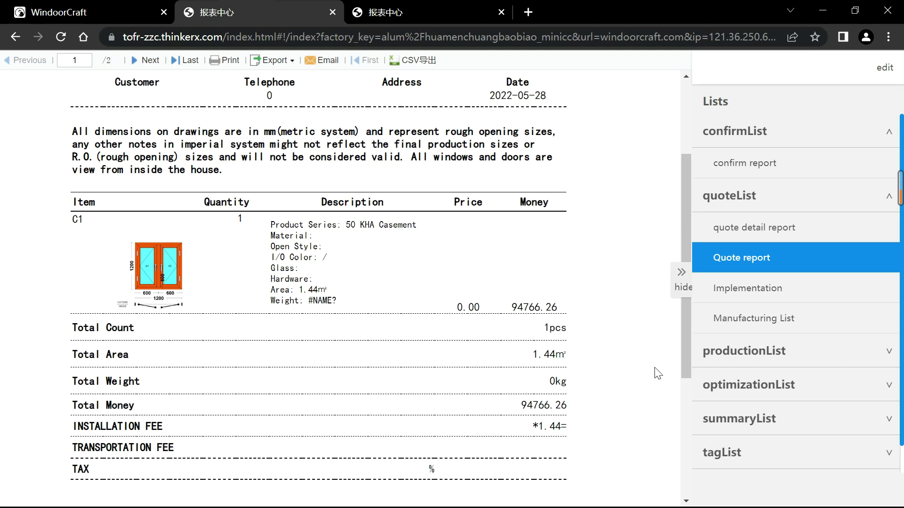
# - View the Implementation report, and examine the frame, mullion, sash, sashBead and Hardware sections of the Manufacturing List
pyautogui.click(759, 295)
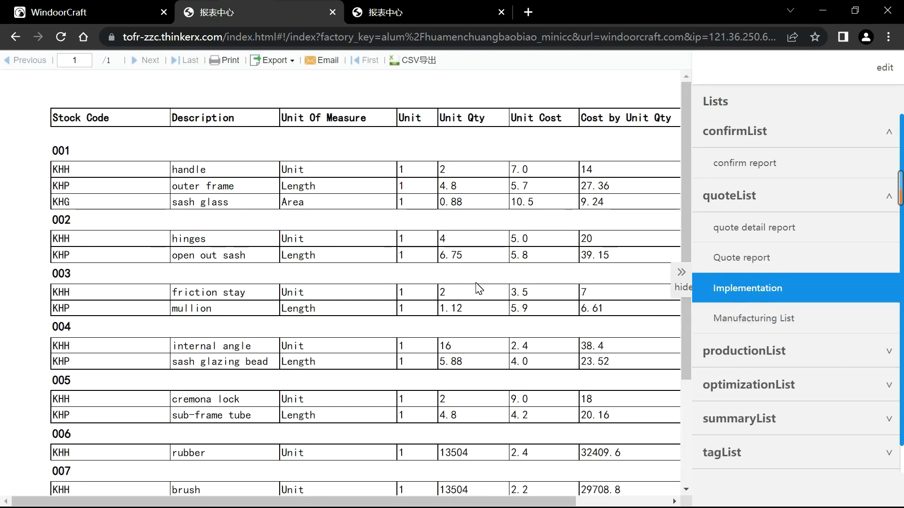
pyautogui.scroll(-3, 476, 285)
pyautogui.click(747, 321)
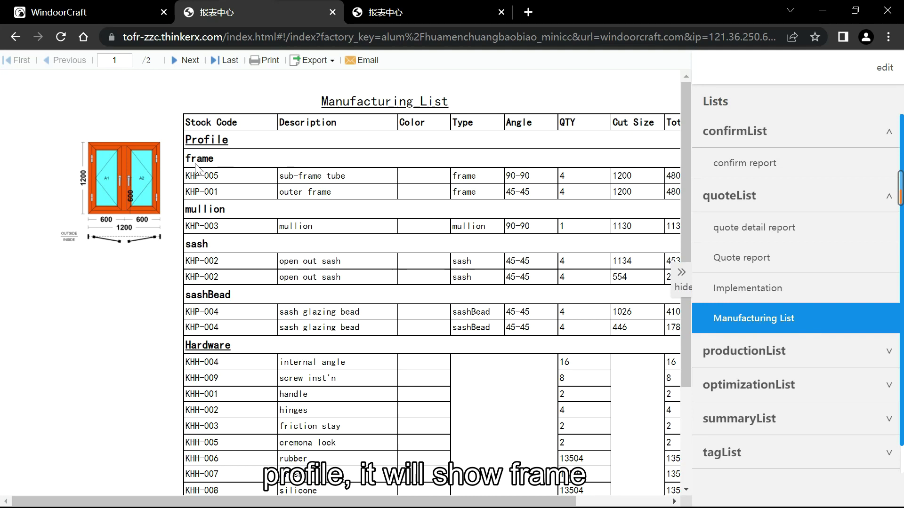
pyautogui.moveTo(189, 158); pyautogui.dragTo(206, 159)
pyautogui.moveTo(192, 209); pyautogui.dragTo(236, 212)
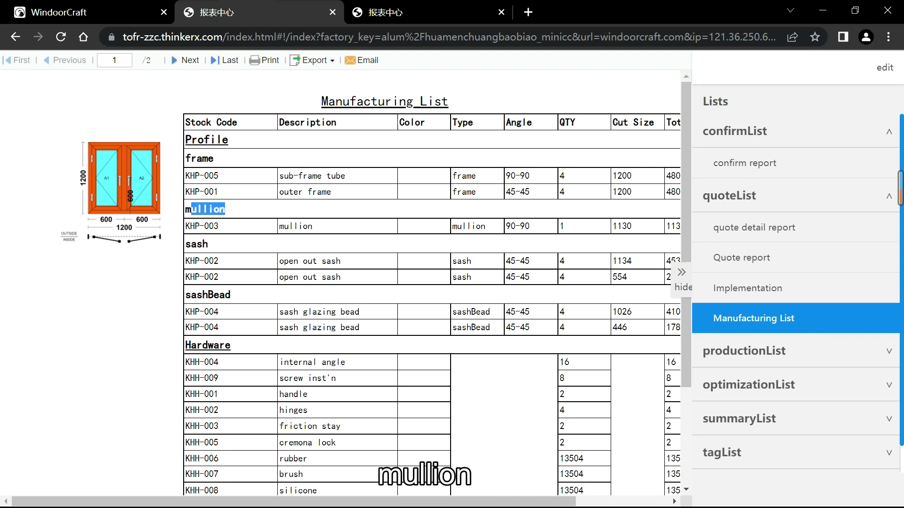
pyautogui.moveTo(191, 243); pyautogui.dragTo(214, 246)
pyautogui.moveTo(191, 295); pyautogui.dragTo(225, 295)
pyautogui.moveTo(208, 345); pyautogui.dragTo(237, 347)
# - Examine the Manufacturing List's cut size and total columns, its hardware and glass rows, and the price table on its second page
pyautogui.moveTo(326, 501); pyautogui.dragTo(337, 502)
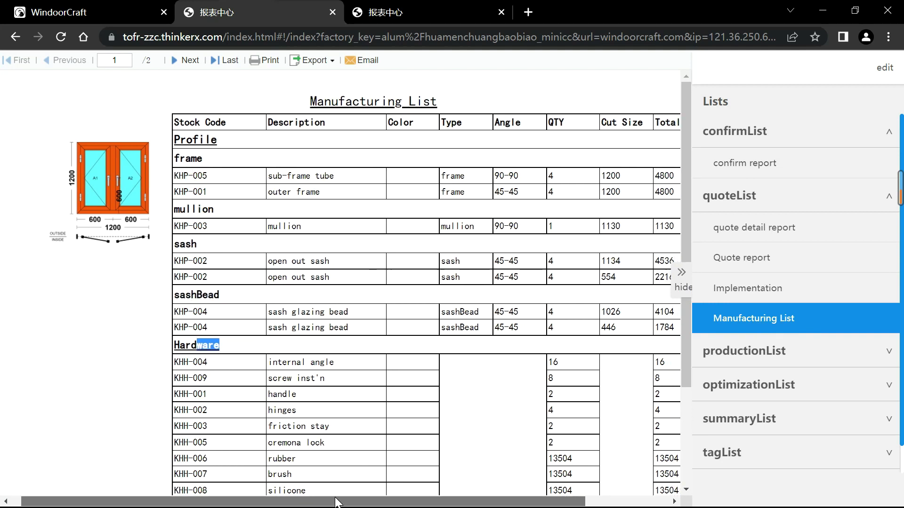
pyautogui.scroll(-3, 407, 376)
pyautogui.hscroll(2, 408, 377)
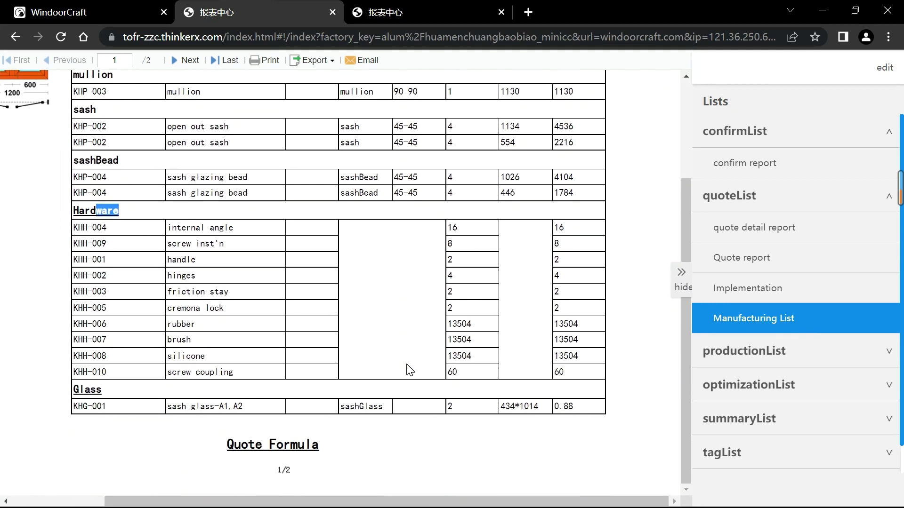
pyautogui.scroll(3, 410, 371)
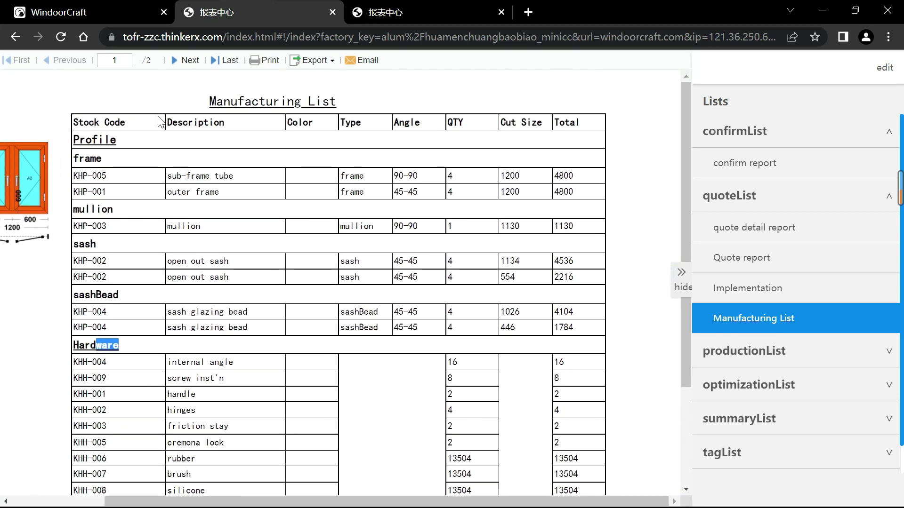
pyautogui.click(186, 60)
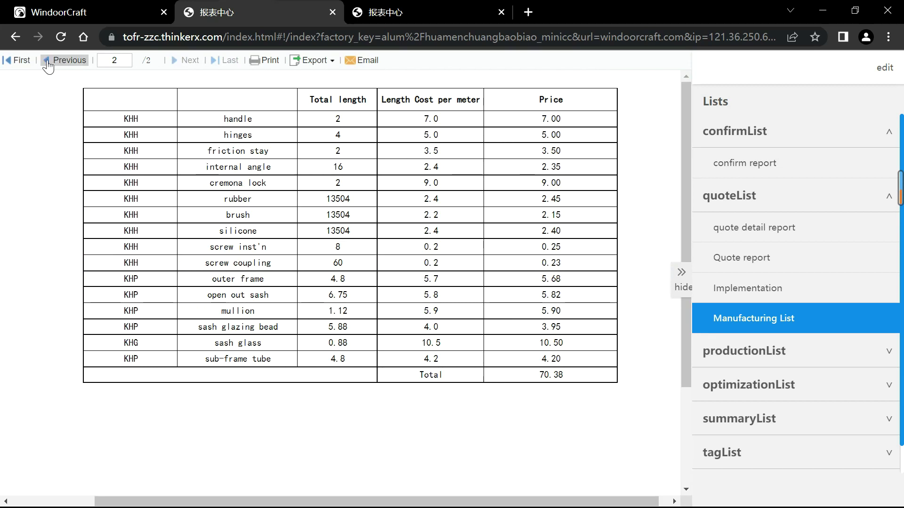
pyautogui.click(64, 60)
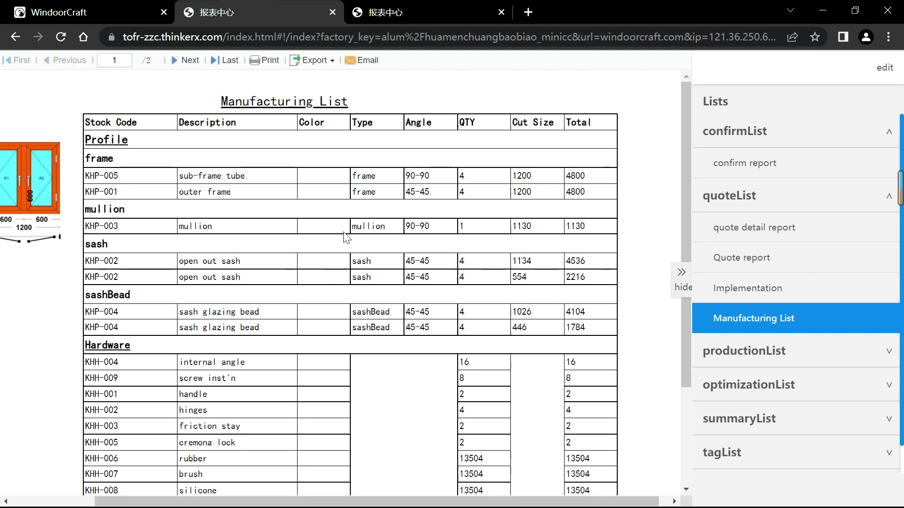
# - Look over the first page of the Manufacturing List again and view the file formats available for exporting it
pyautogui.scroll(-3, 348, 241)
pyautogui.scroll(3, 361, 241)
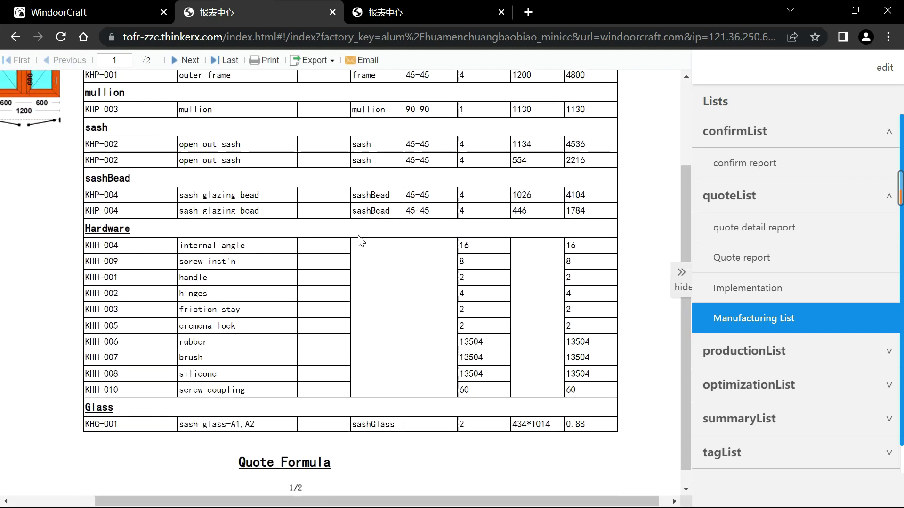
pyautogui.scroll(-3, 362, 241)
pyautogui.scroll(3, 361, 241)
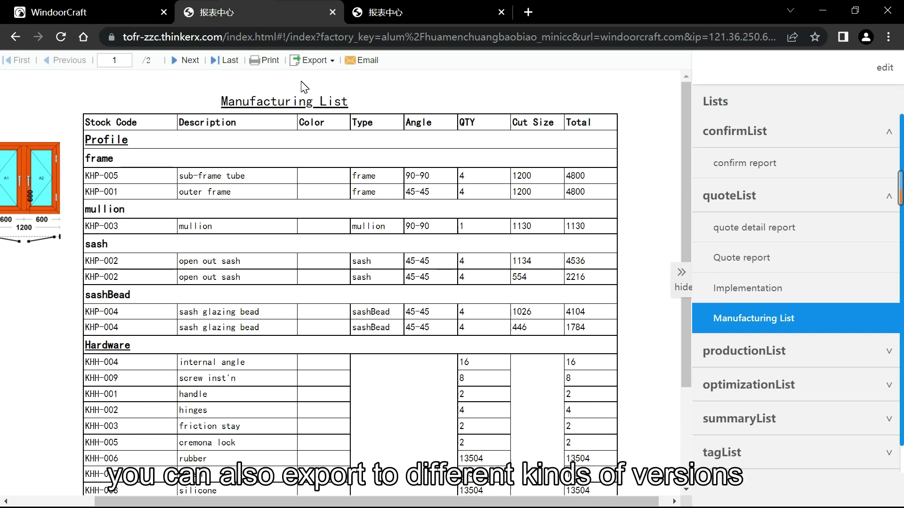
pyautogui.click(315, 60)
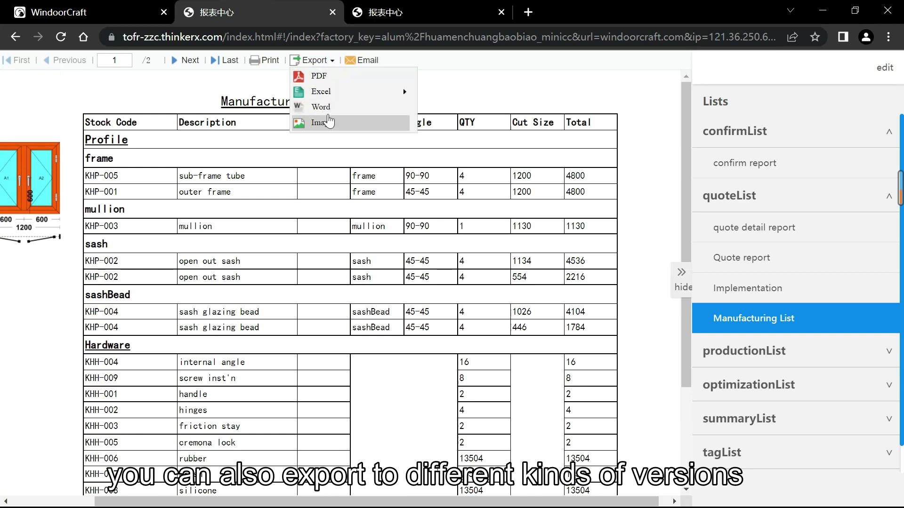
pyautogui.moveTo(324, 92)
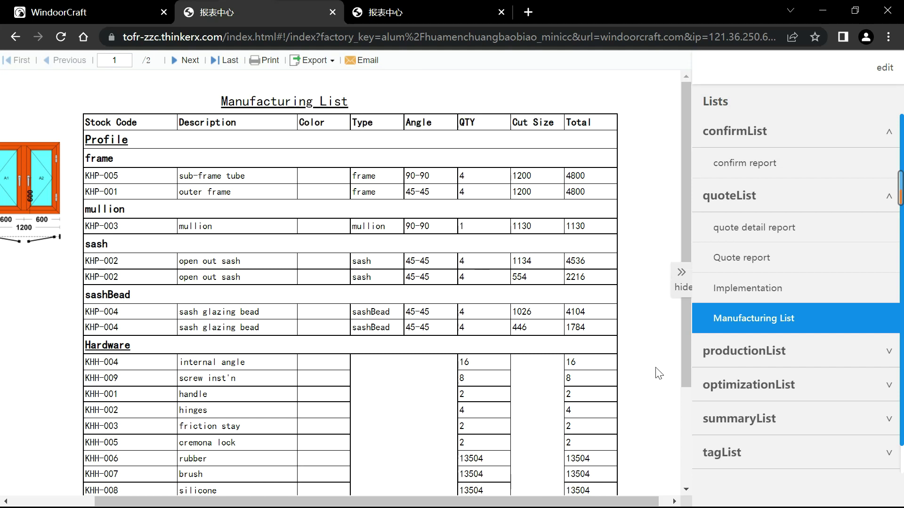
# - Open the single production report and examine its order details and its profile, glass and addon tables
pyautogui.click(757, 322)
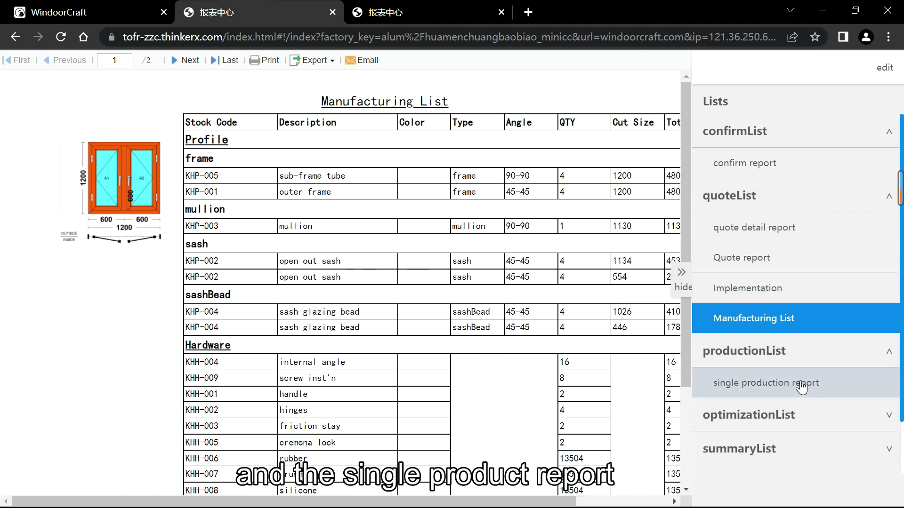
pyautogui.click(762, 383)
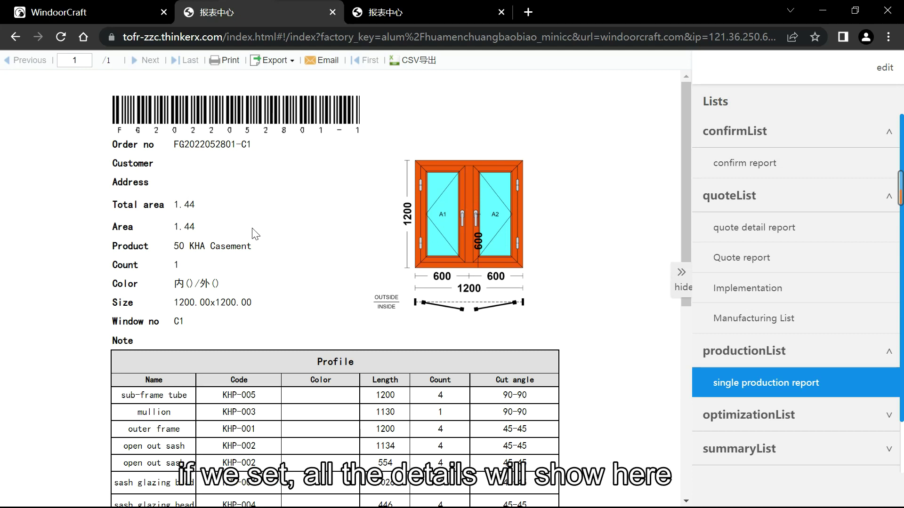
pyautogui.scroll(-5, 481, 246)
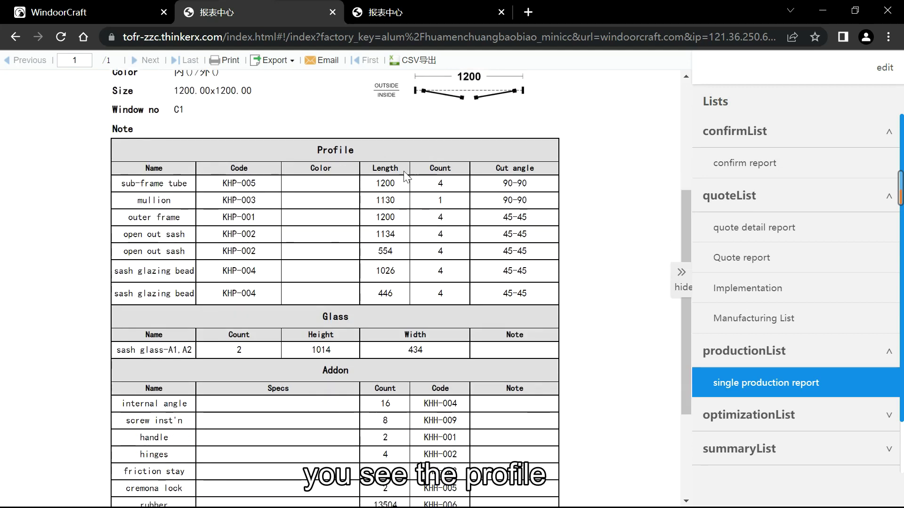
pyautogui.scroll(-2, 330, 310)
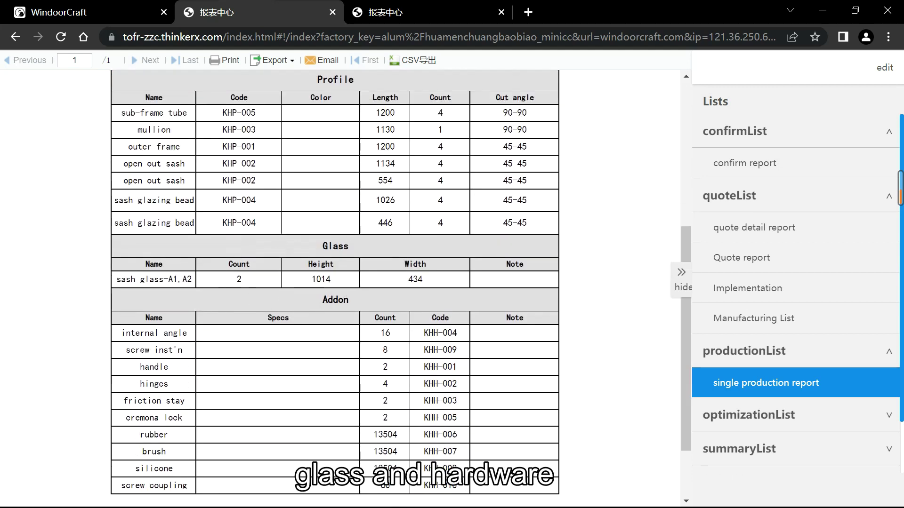
pyautogui.scroll(-2, 294, 241)
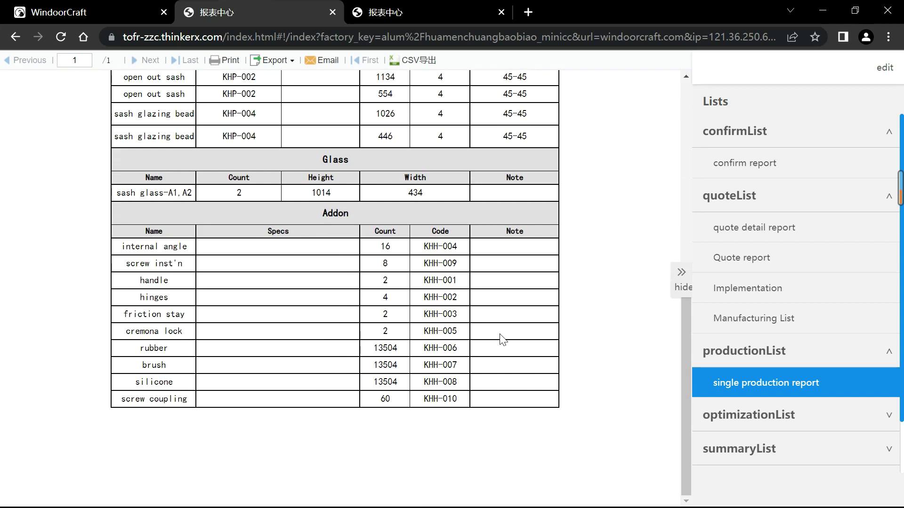